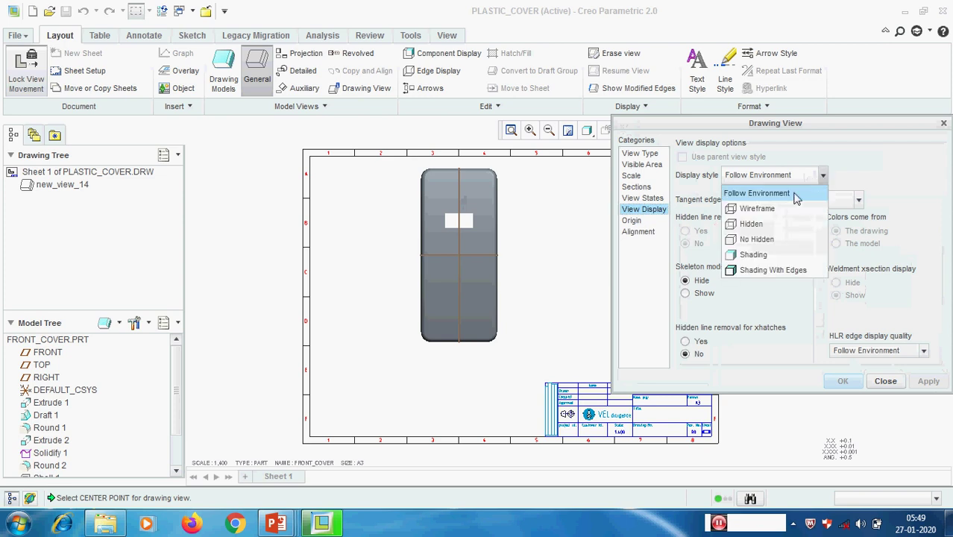
Set the front view's display style to No Hidden.
click(760, 240)
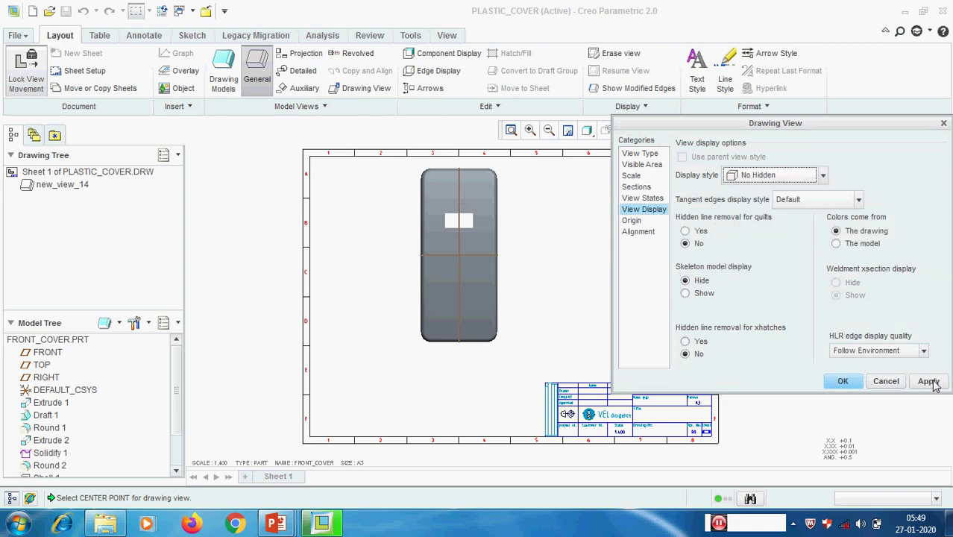
click(928, 381)
click(886, 382)
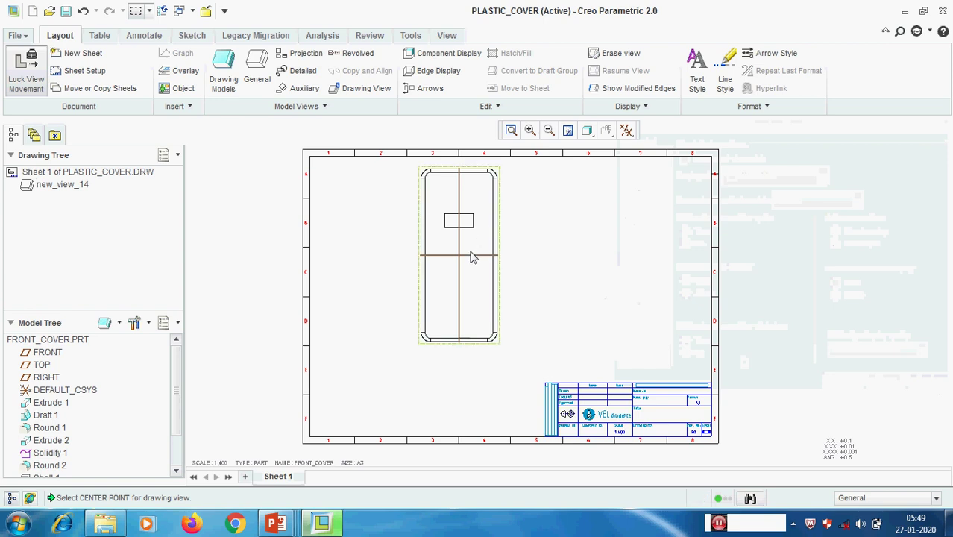
Change the drawing scale note to 1.
double_click(224, 462)
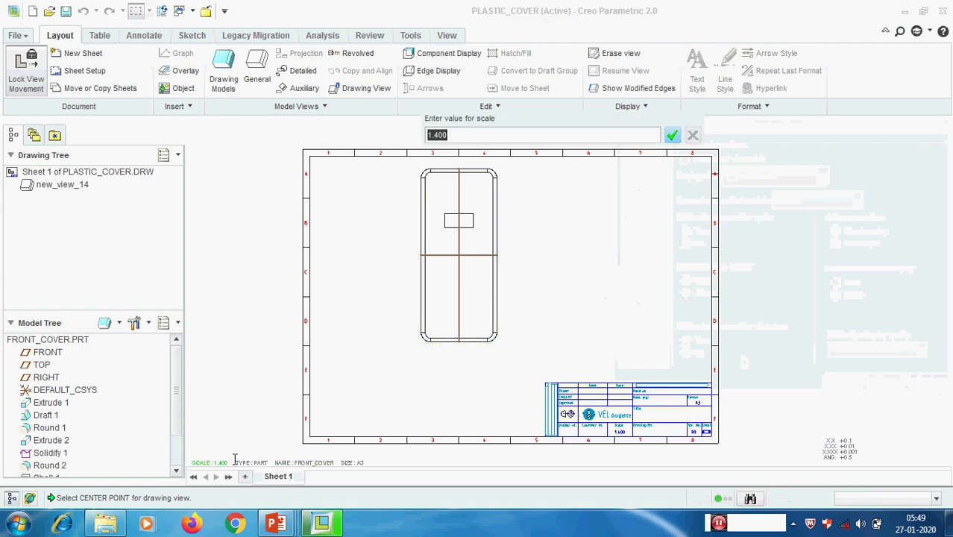
text(1)
key(Return)
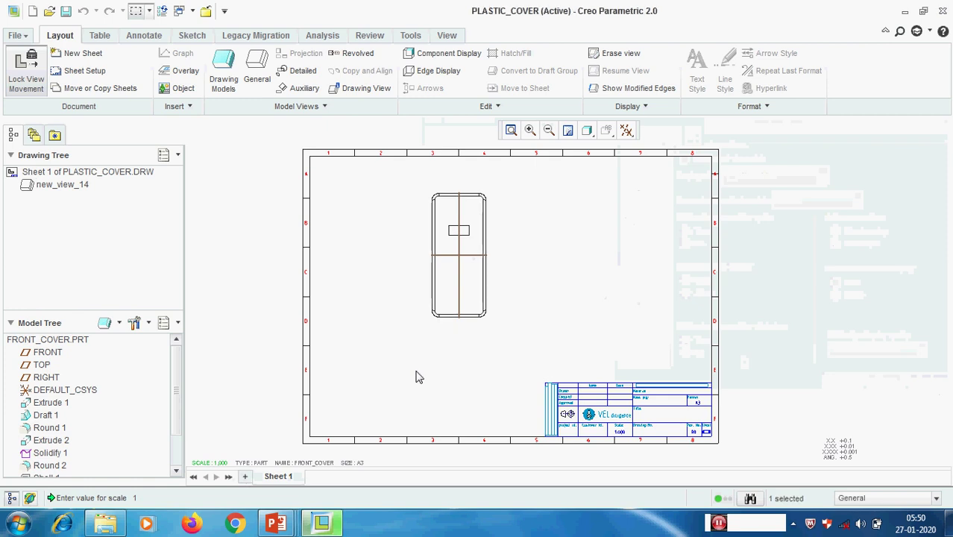
click(466, 248)
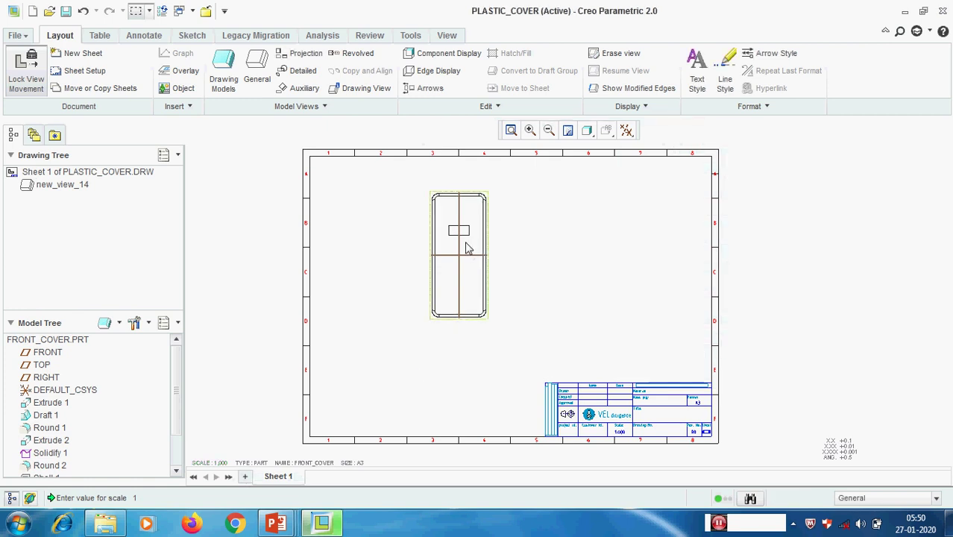
Insert a projection view of the front view, placed to its right.
right_click(466, 248)
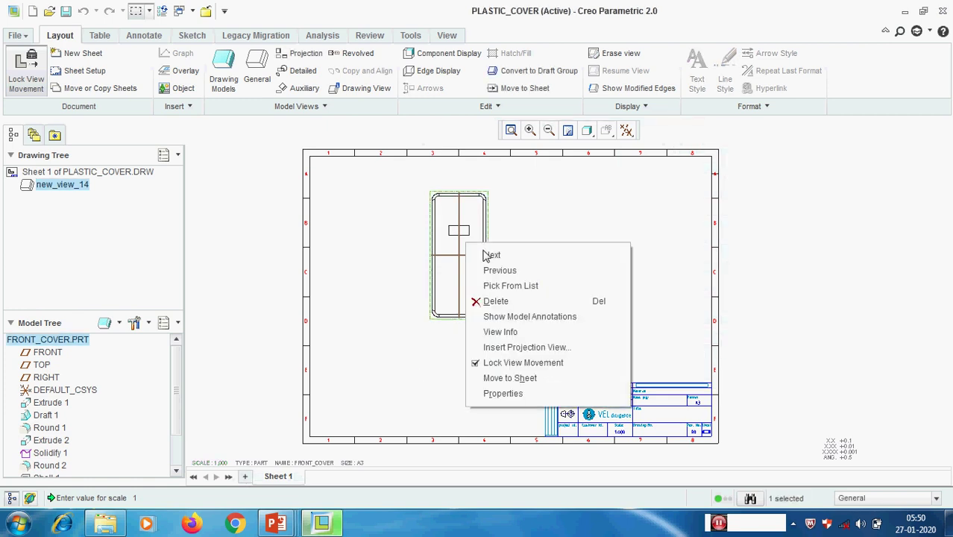
click(532, 347)
click(555, 276)
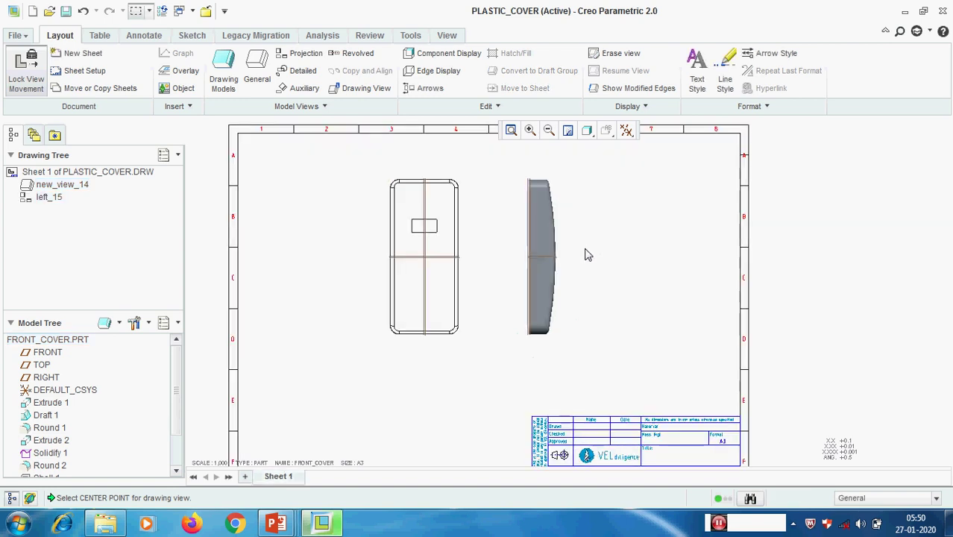
Give side view left_15 No Hidden display style and no tangent edges.
double_click(546, 234)
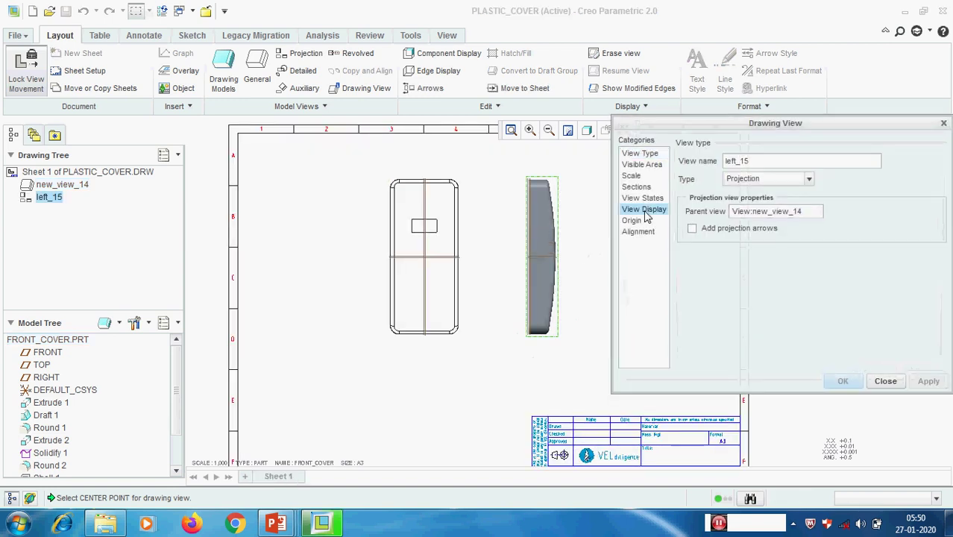
click(644, 210)
click(823, 175)
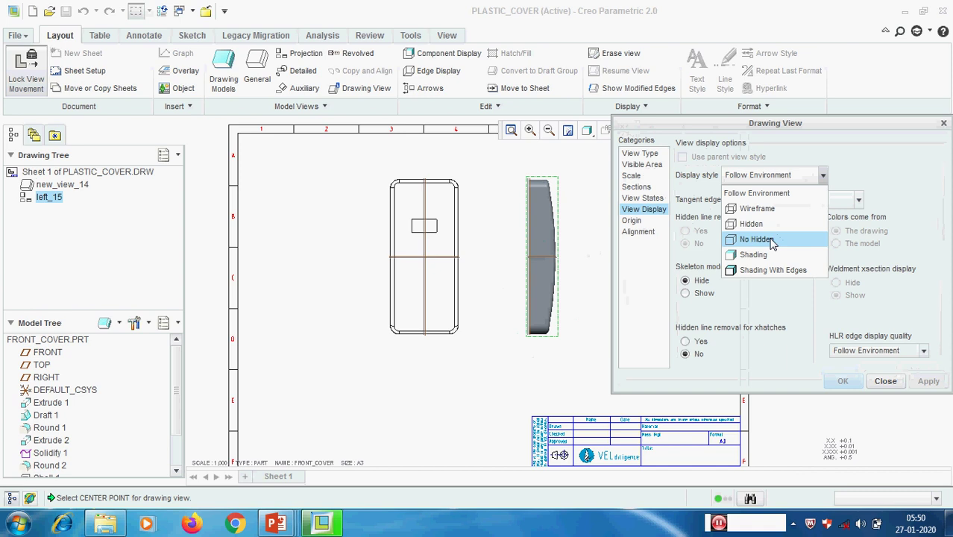
click(757, 239)
click(858, 199)
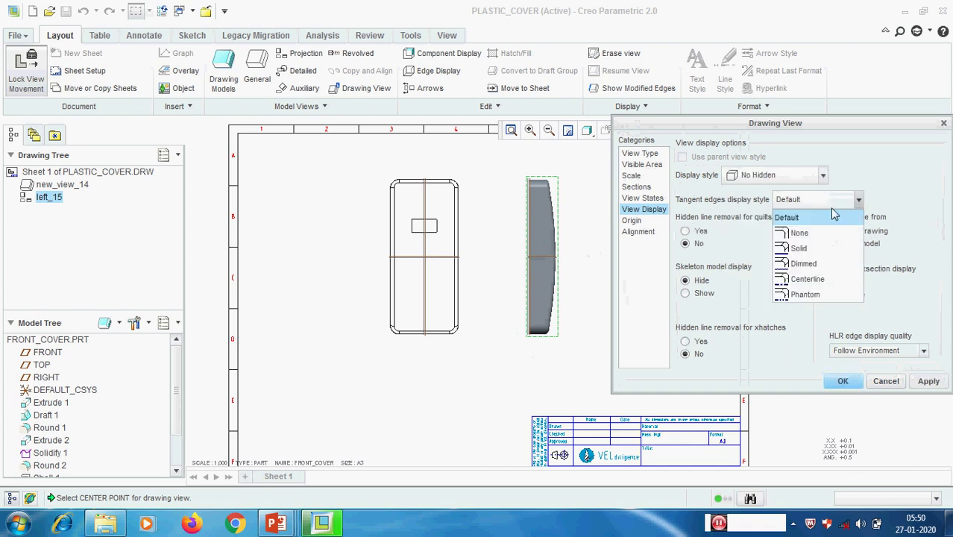
click(798, 233)
click(928, 381)
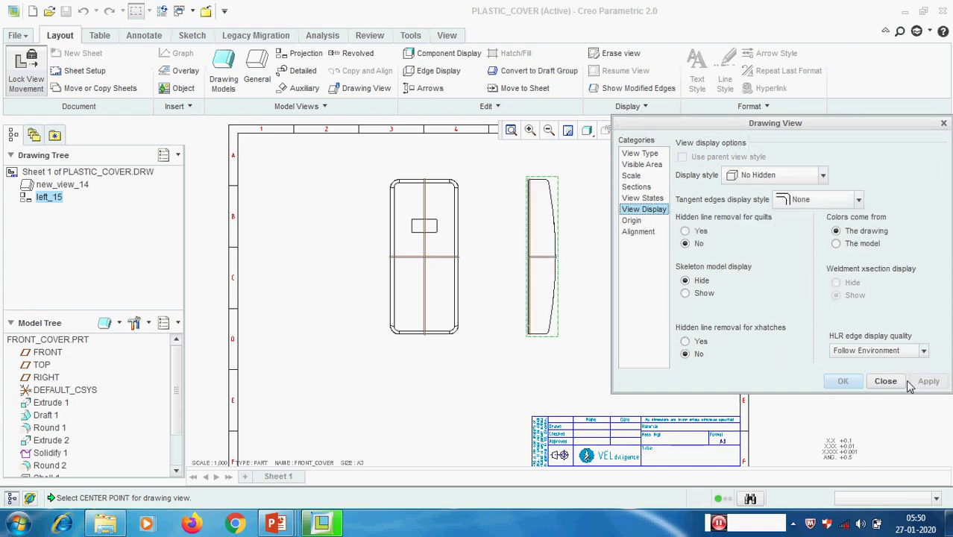
click(886, 381)
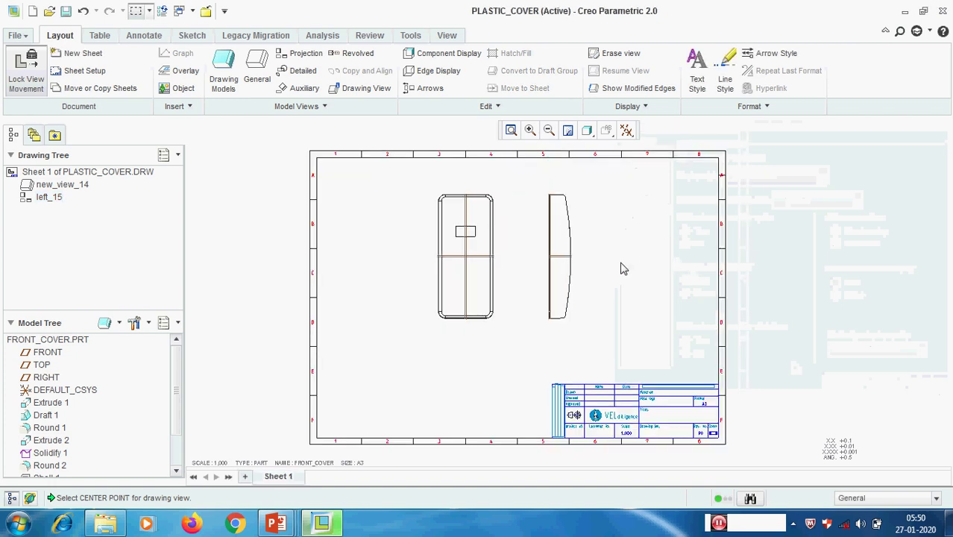
scroll(605, 246, down, 3)
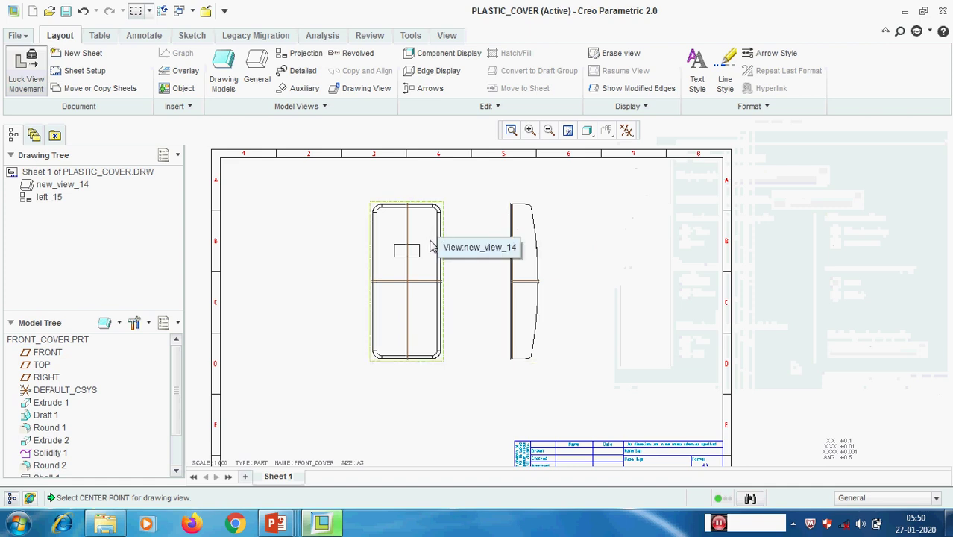
Set side view left_15's visible area to Half View.
double_click(526, 249)
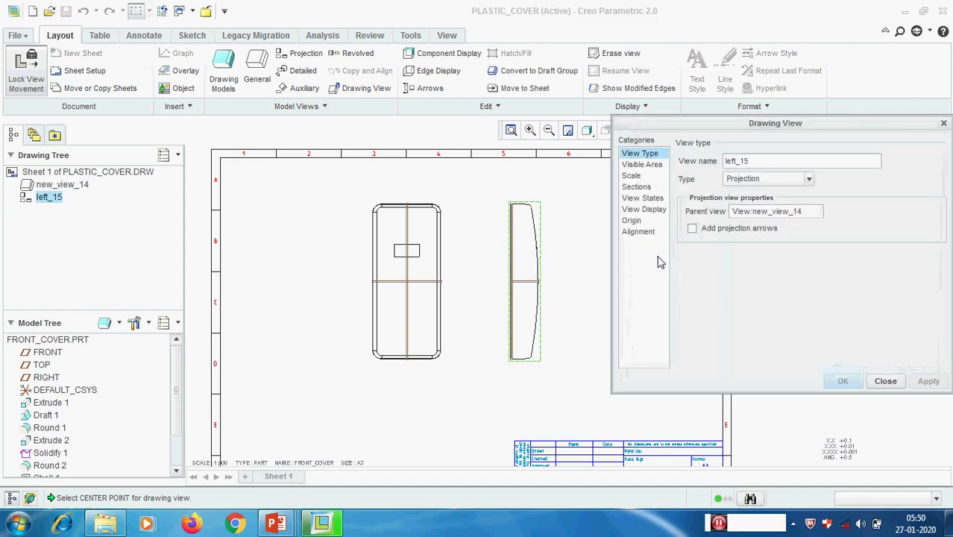
drag(795, 124, 793, 101)
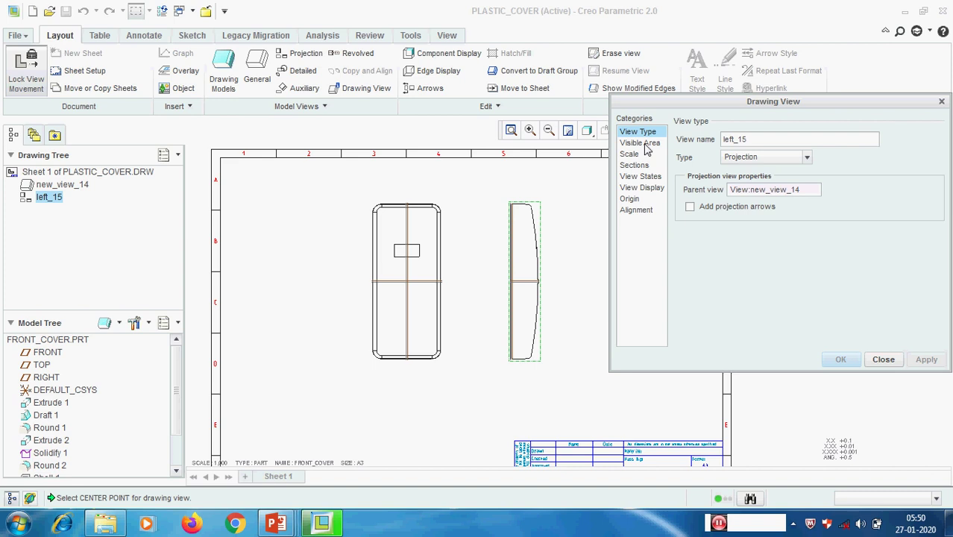
click(643, 143)
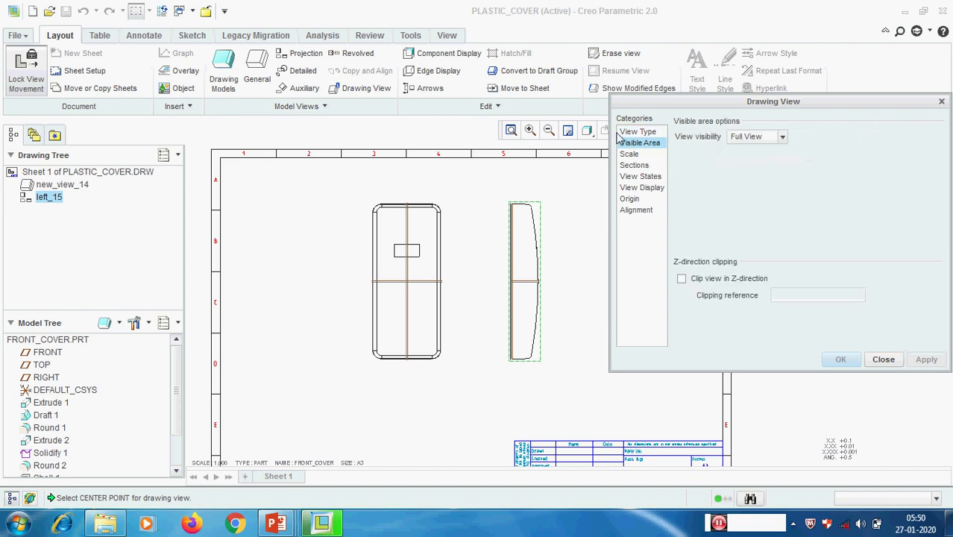
click(783, 137)
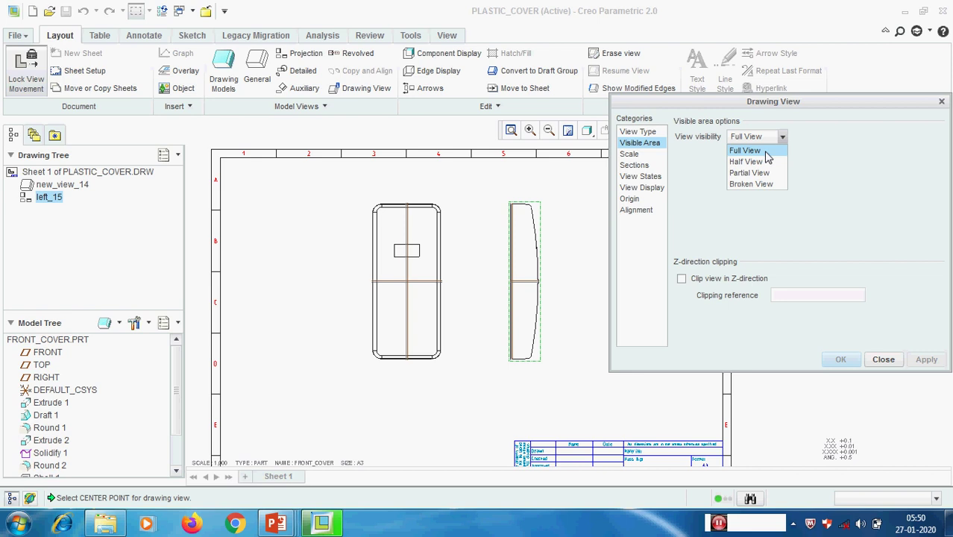
click(852, 155)
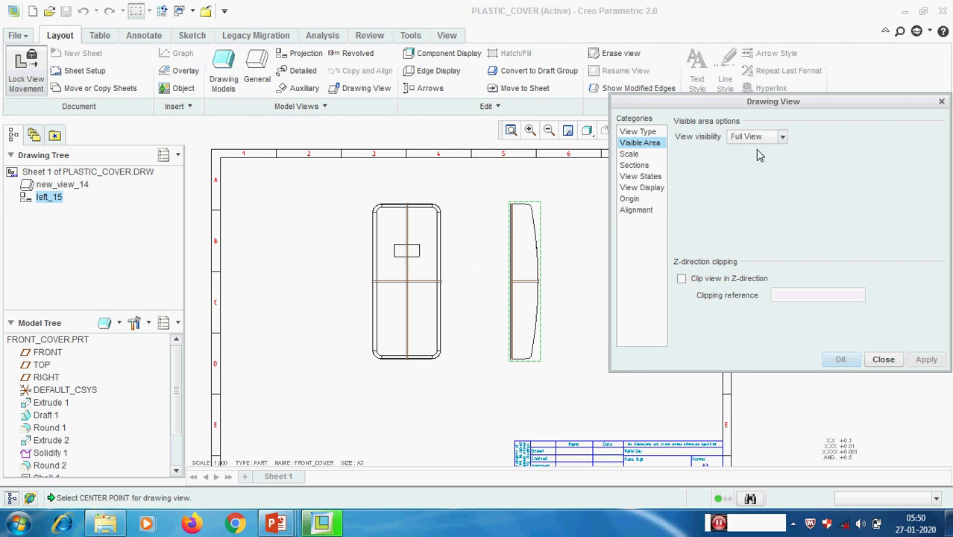
click(782, 136)
click(767, 166)
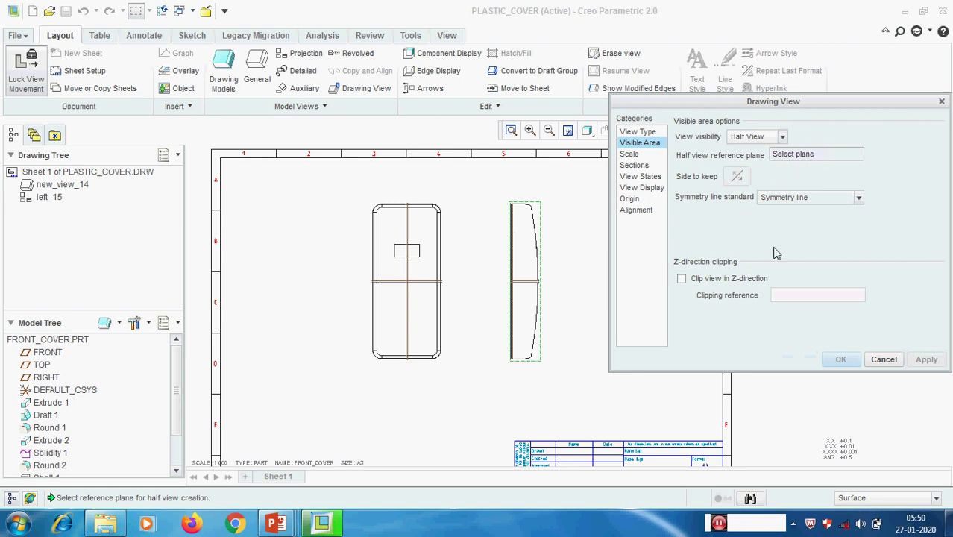
scroll(552, 301, up, 2)
scroll(556, 294, up, 2)
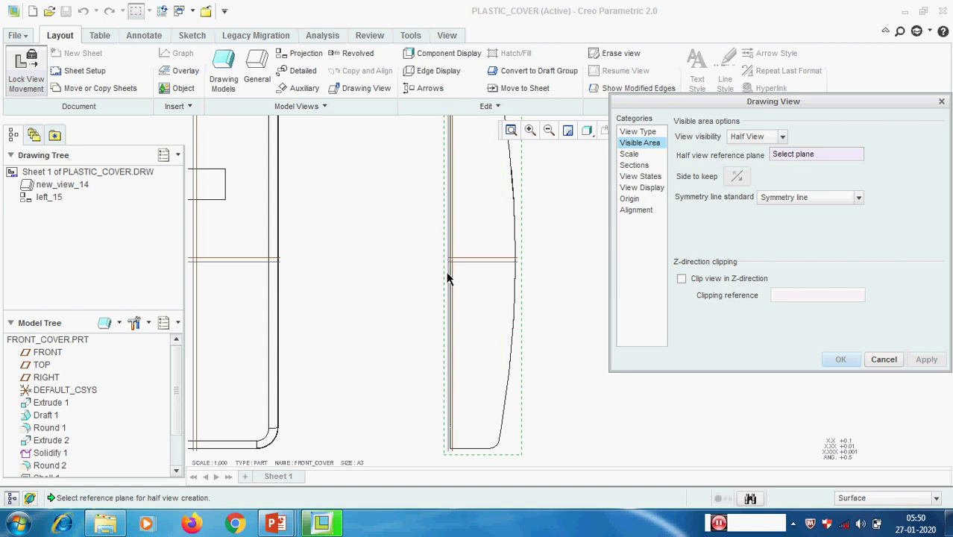
click(15, 35)
click(43, 354)
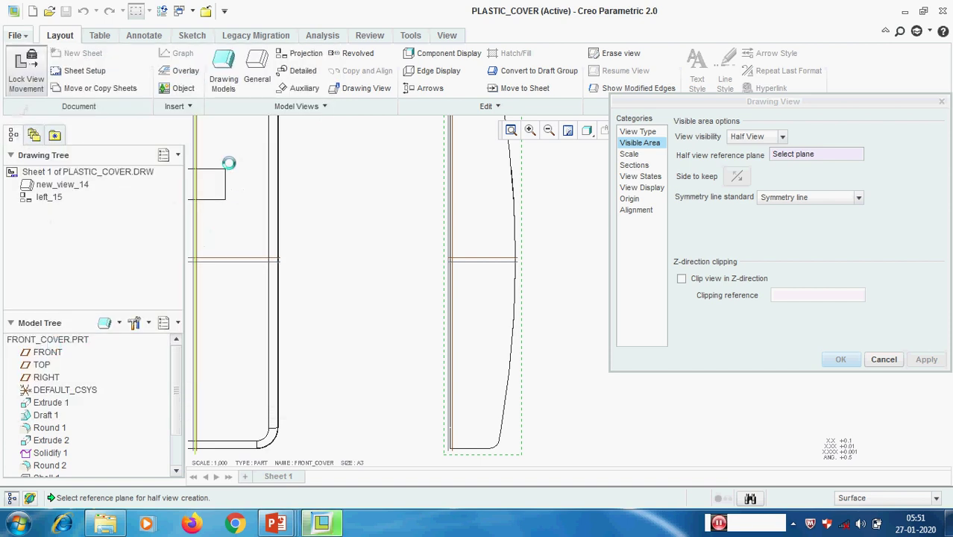
Disable preselection highlighting in Selection options and save the setting to config.pro.
click(211, 82)
click(331, 67)
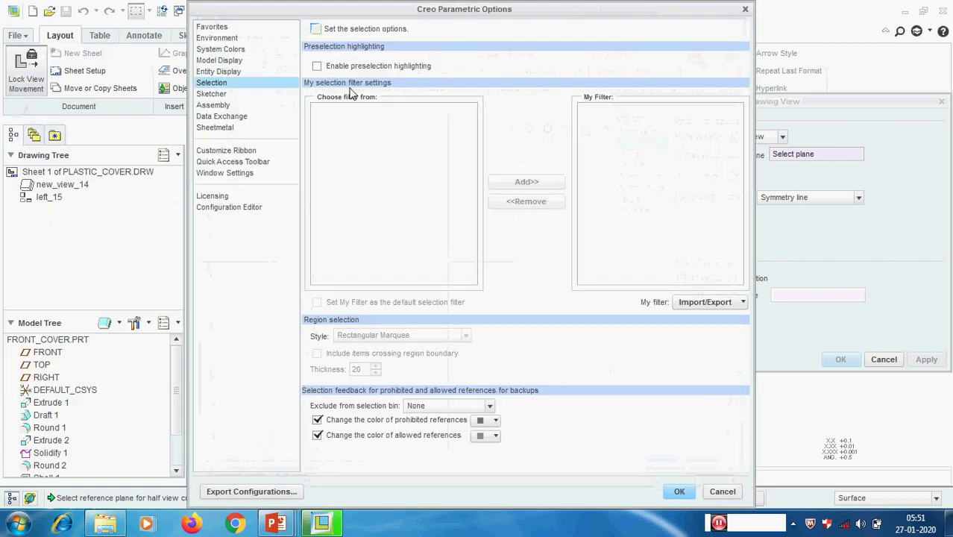
click(679, 491)
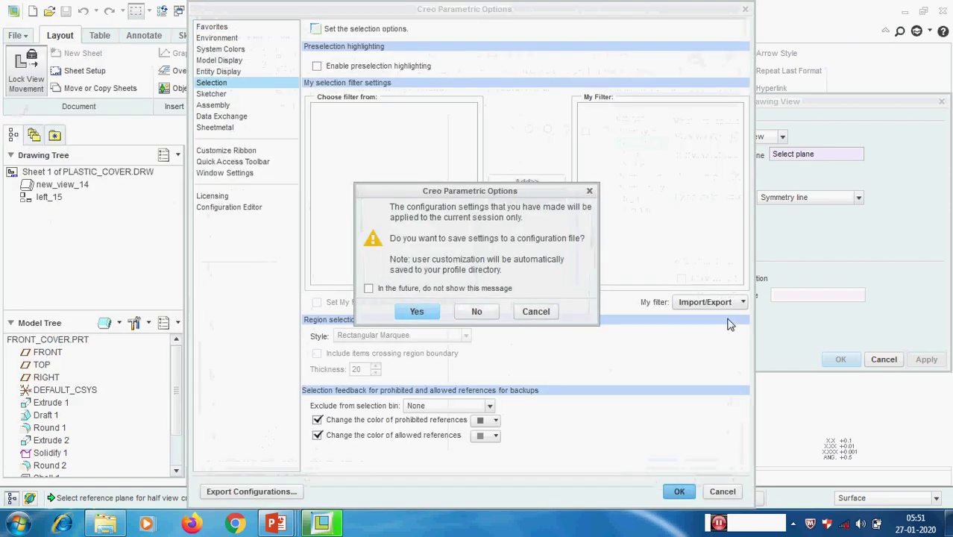
click(416, 311)
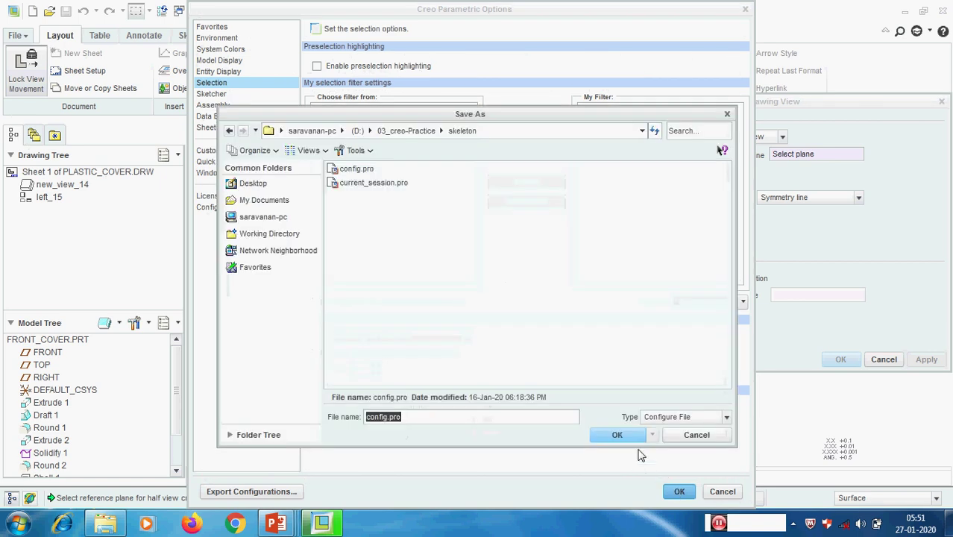
click(636, 436)
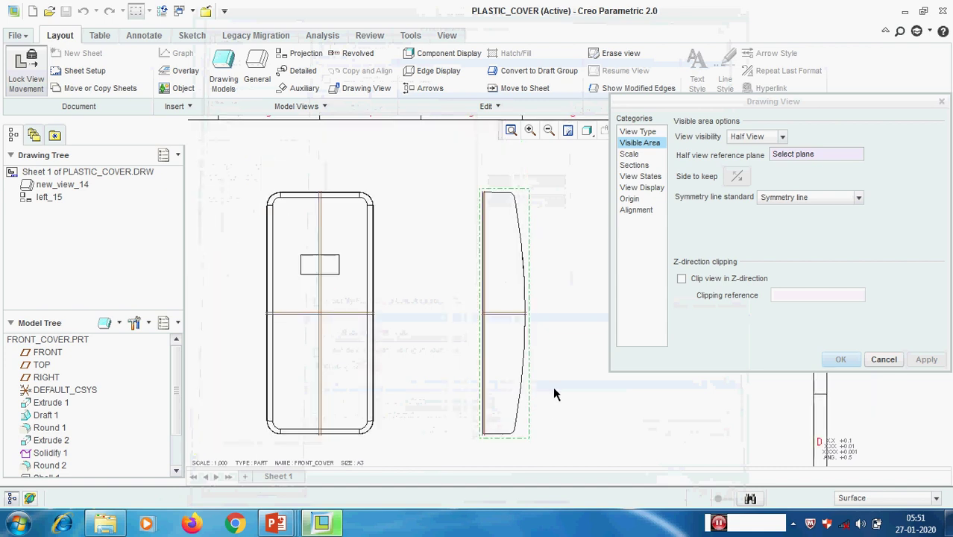
Bound the side view's half view at the TOP datum plane, flipping the kept half.
click(783, 155)
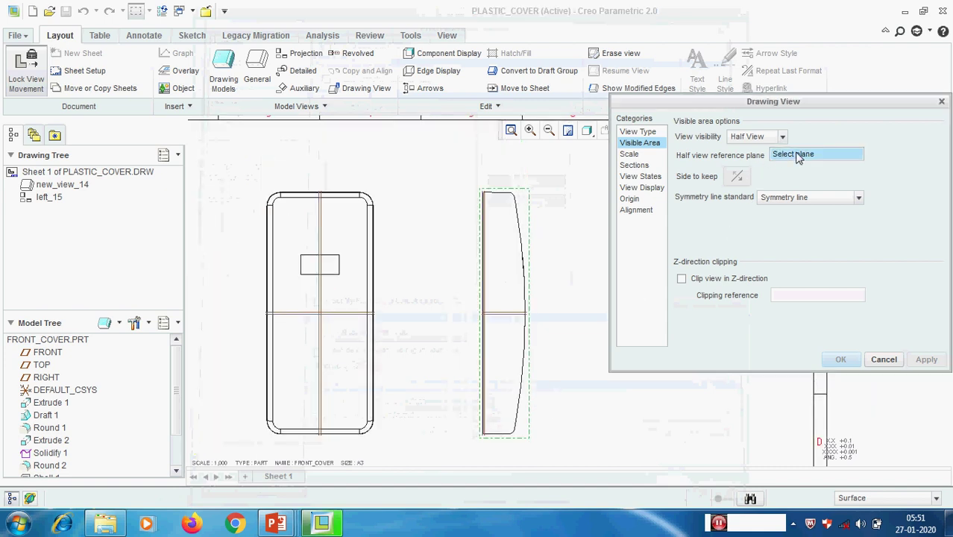
click(515, 320)
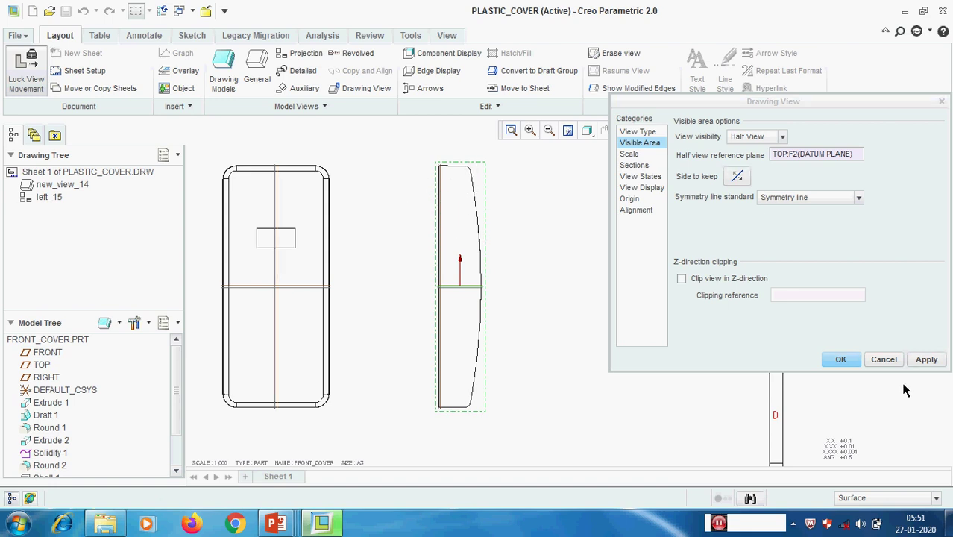
click(925, 360)
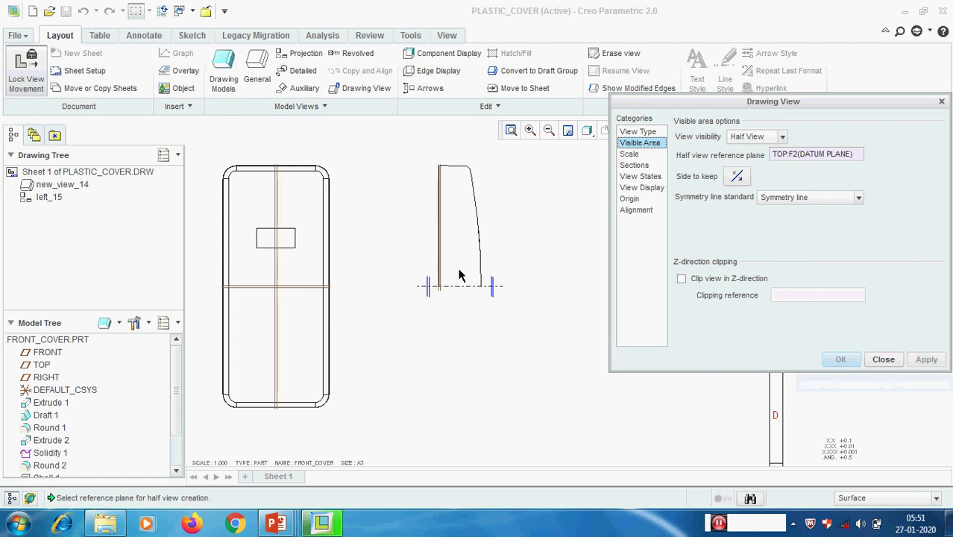
click(737, 176)
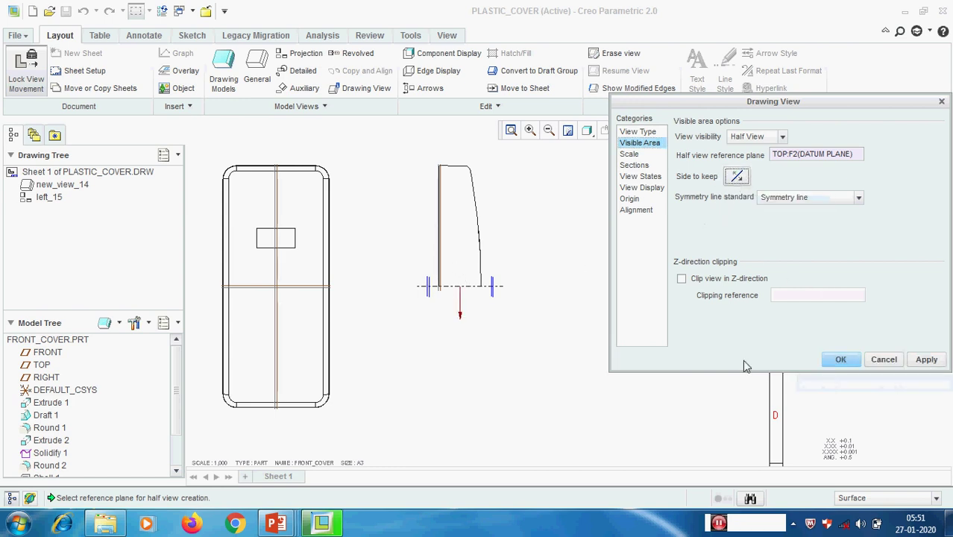
click(925, 359)
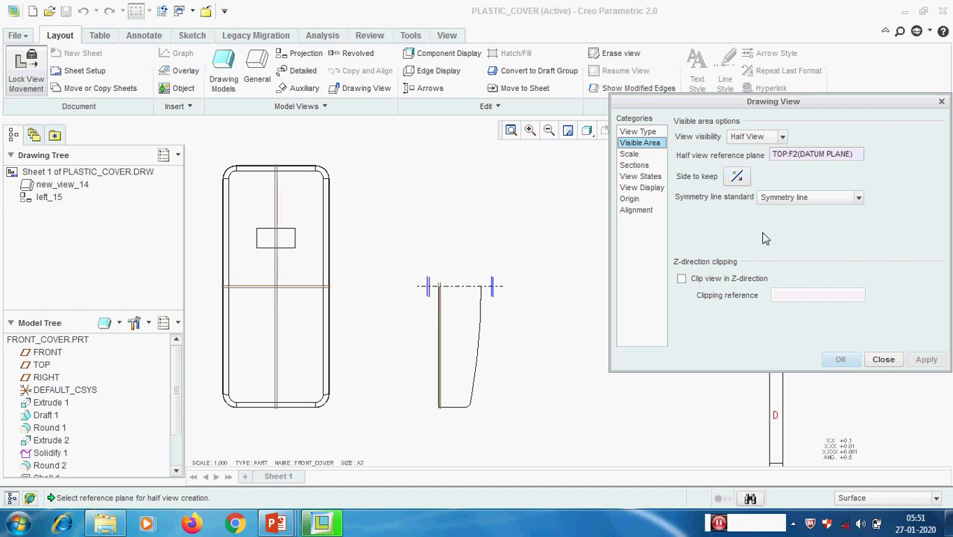
Reset the side view's visibility to Full View.
click(785, 137)
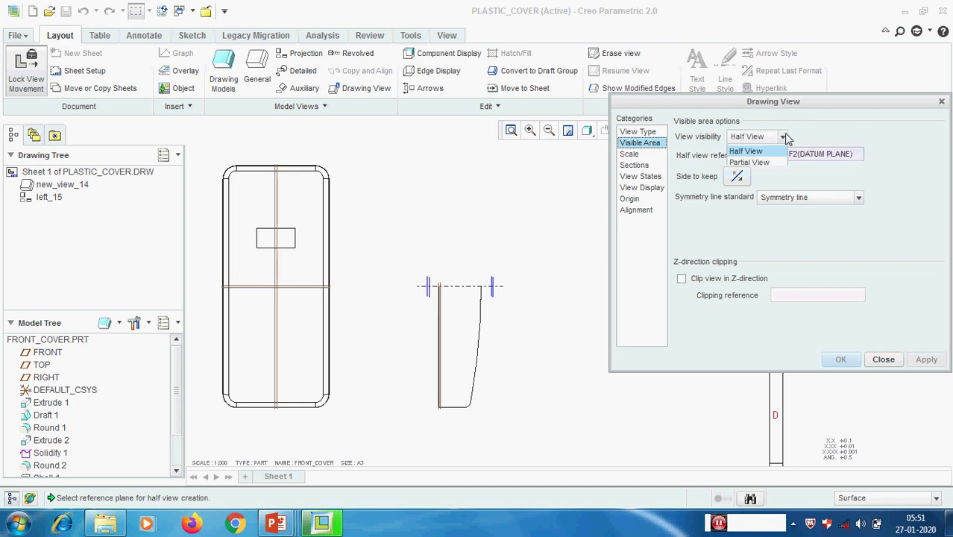
click(746, 151)
click(926, 360)
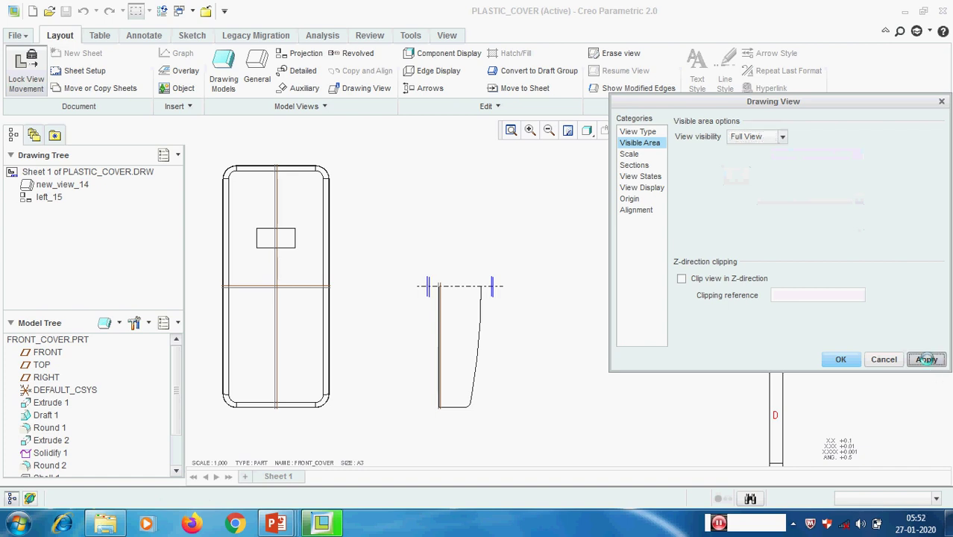
Switch side view left_15's visibility to Partial View and inspect the sheet.
click(783, 139)
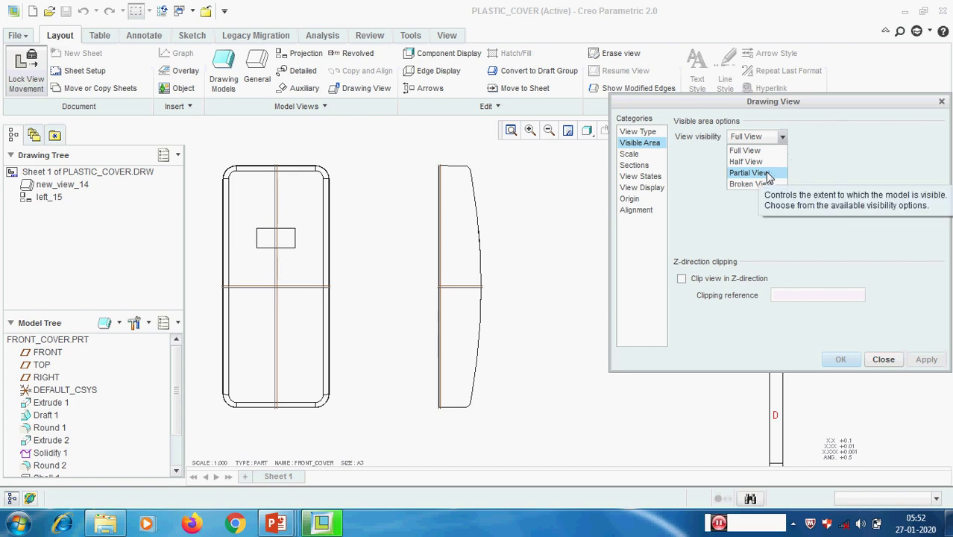
click(768, 174)
middle_drag(550, 329, 511, 279)
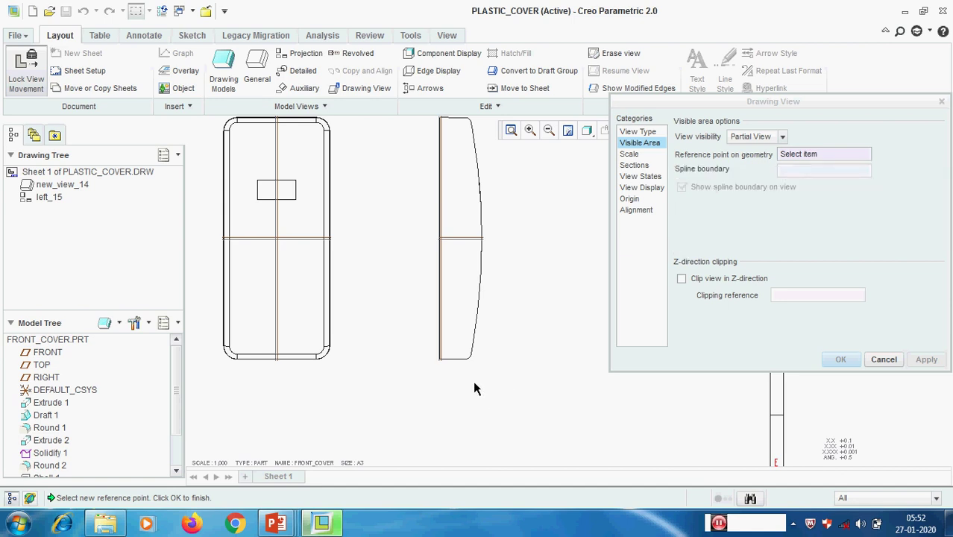
scroll(509, 362, up, 2)
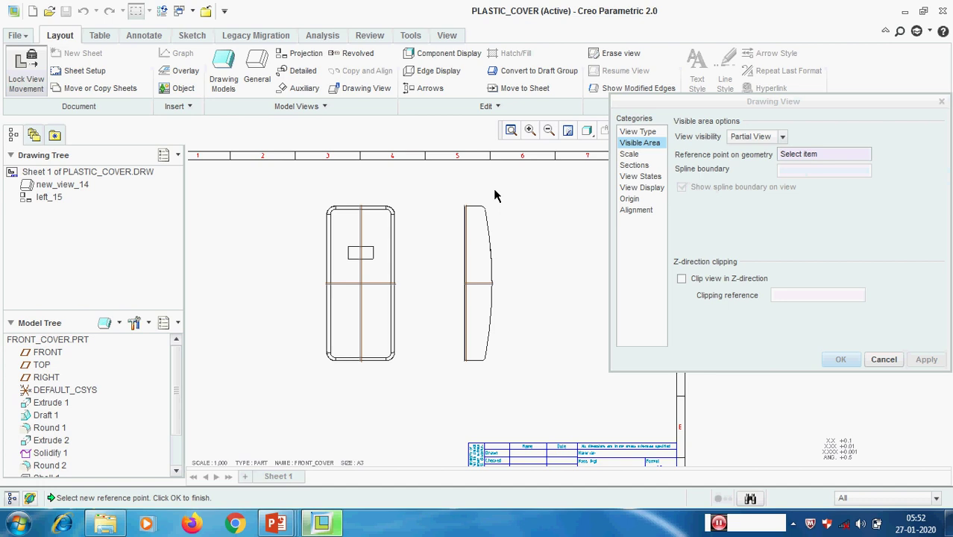
scroll(507, 233, down, 1)
scroll(496, 272, down, 3)
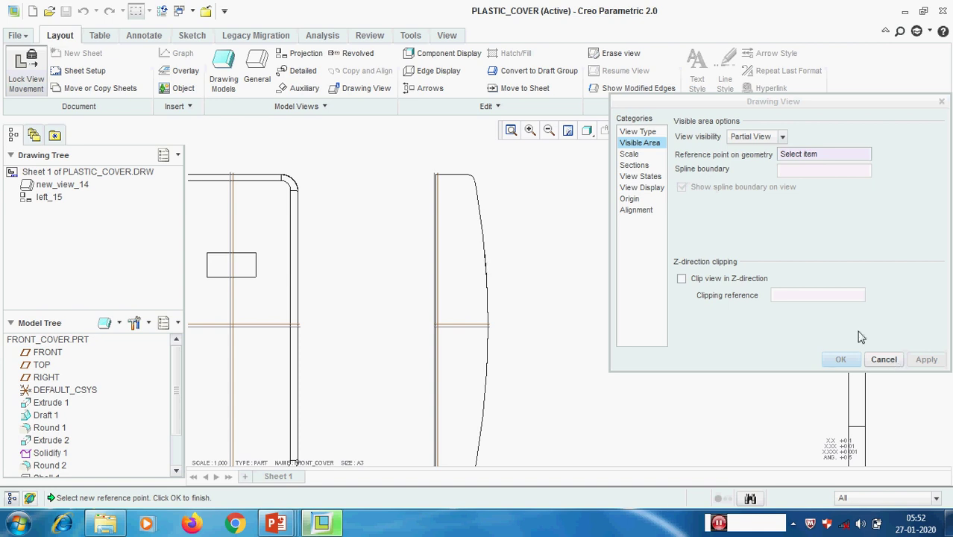
Decline finishing the partial view and set left_15's display style to Hidden.
click(650, 190)
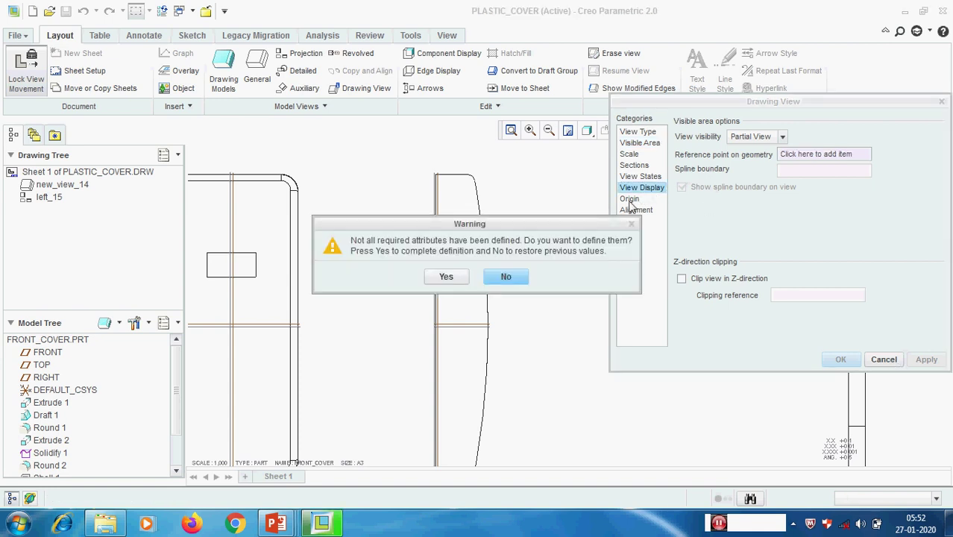
click(507, 278)
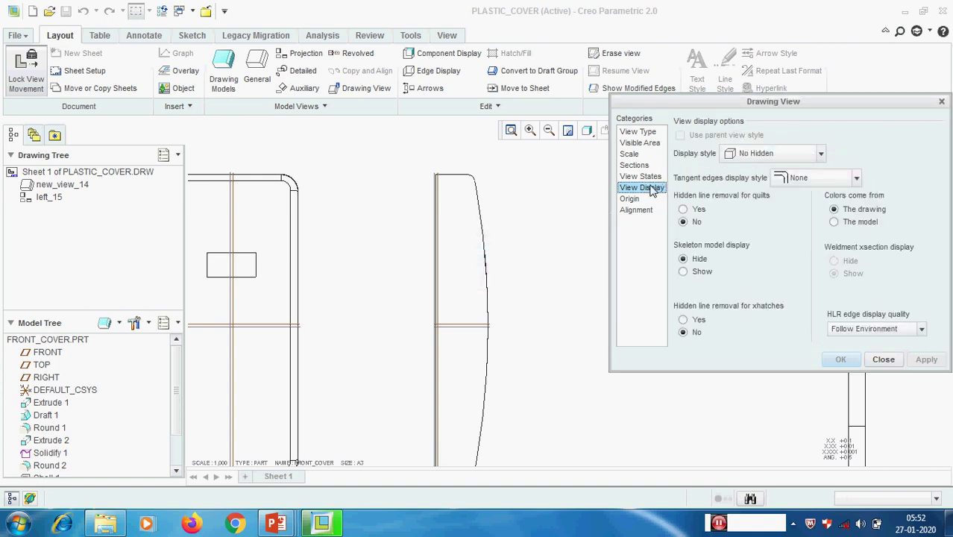
click(821, 153)
click(763, 202)
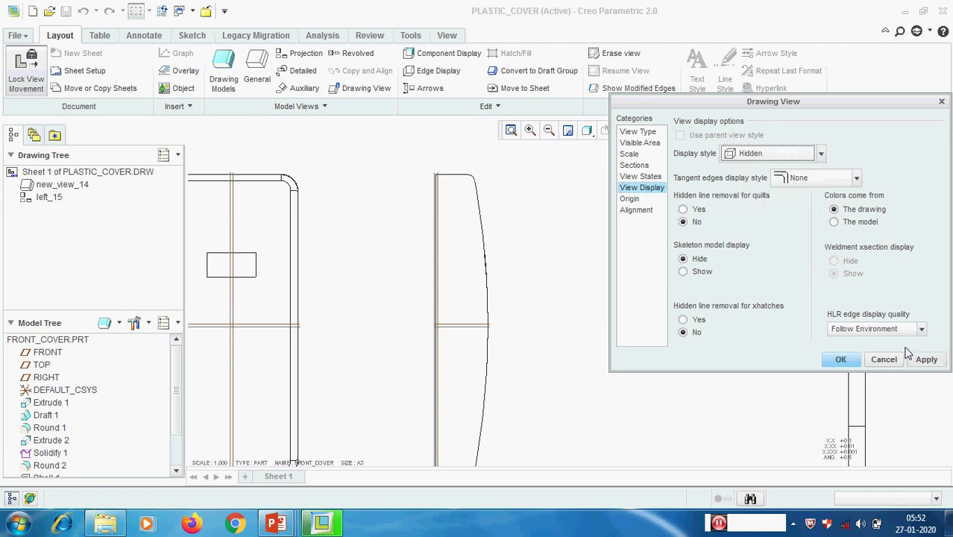
click(926, 359)
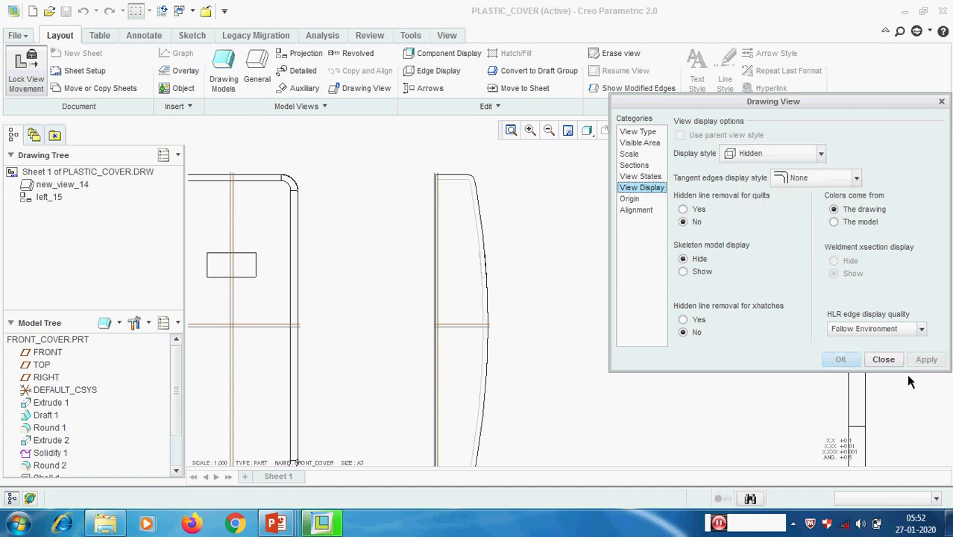
Set side view left_15's visibility back to Partial View.
click(654, 148)
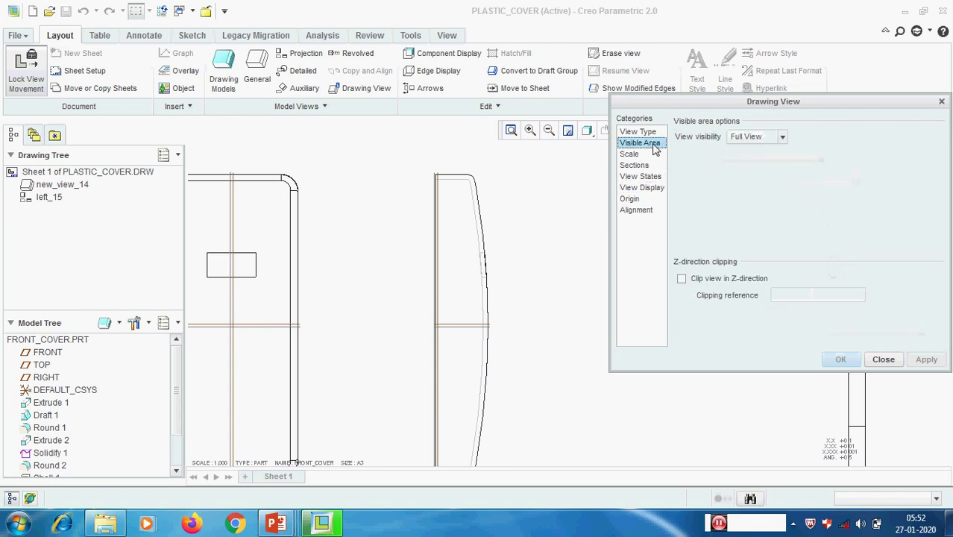
click(783, 138)
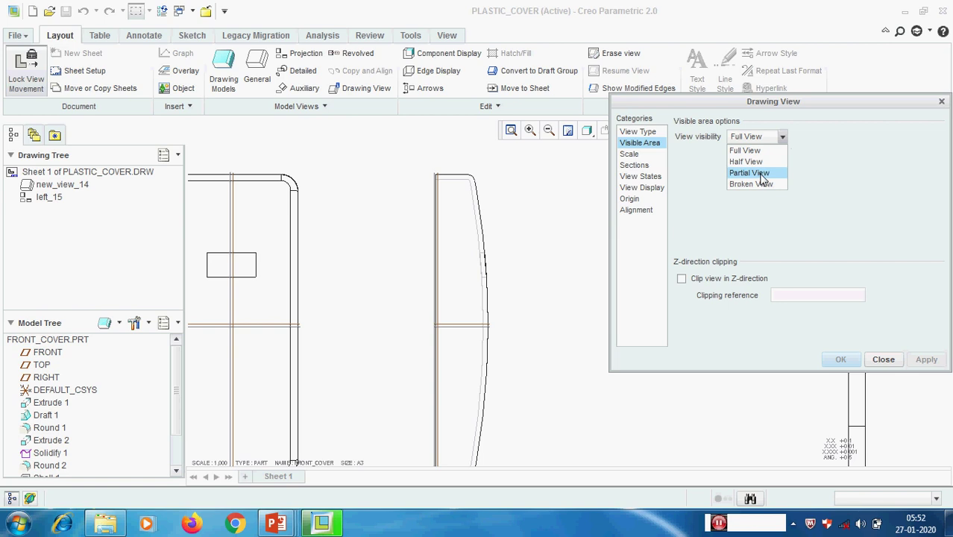
click(753, 173)
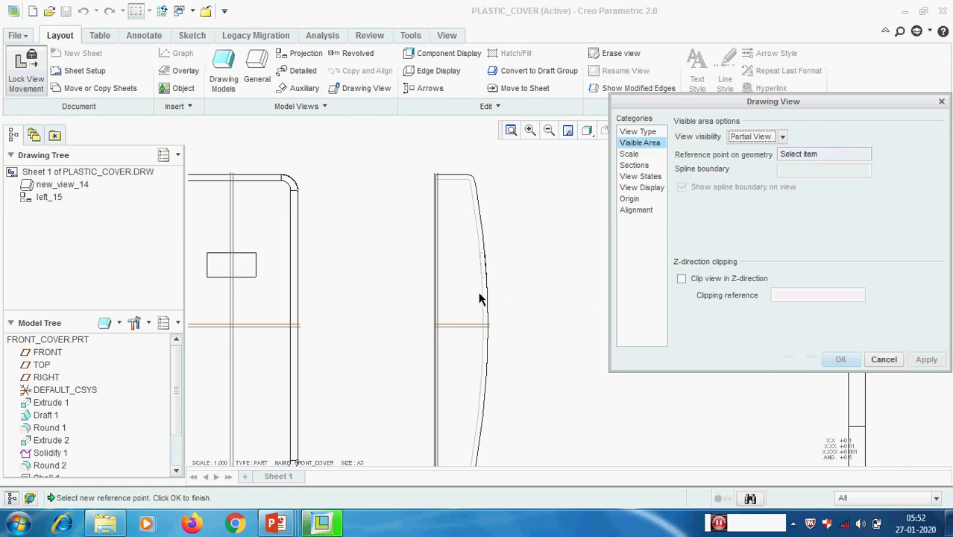
scroll(479, 299, down, 5)
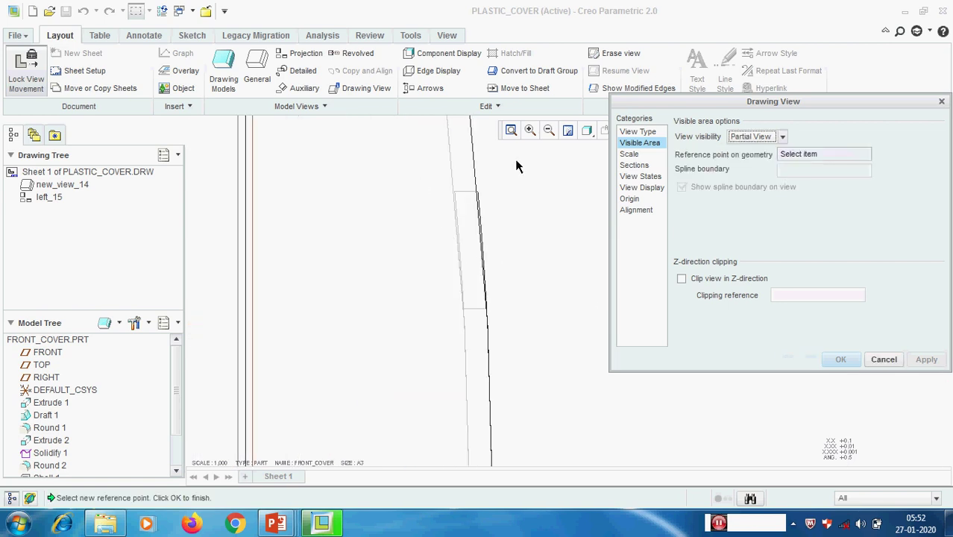
scroll(525, 303, up, 5)
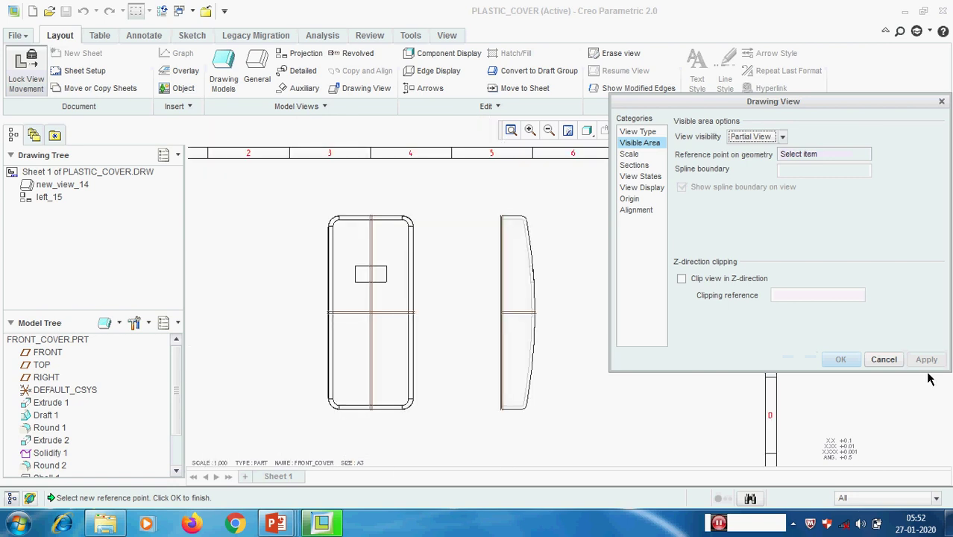
Cancel the side view edits and set the front view's visibility to Partial View.
click(883, 359)
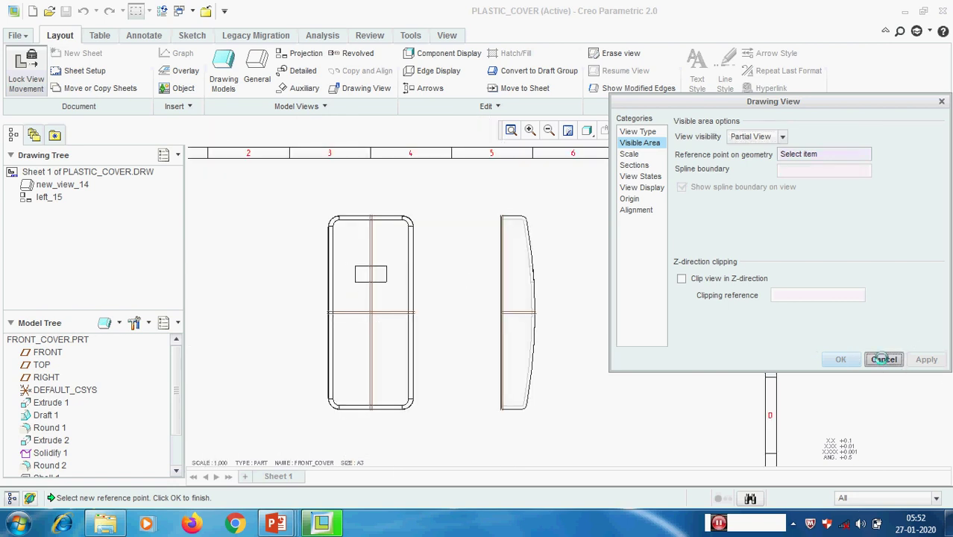
double_click(391, 248)
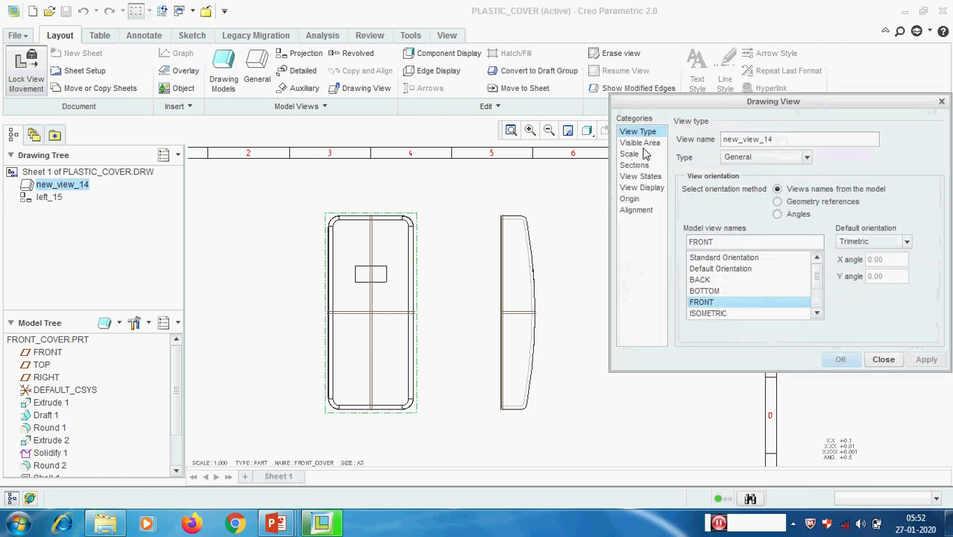
click(644, 144)
click(781, 138)
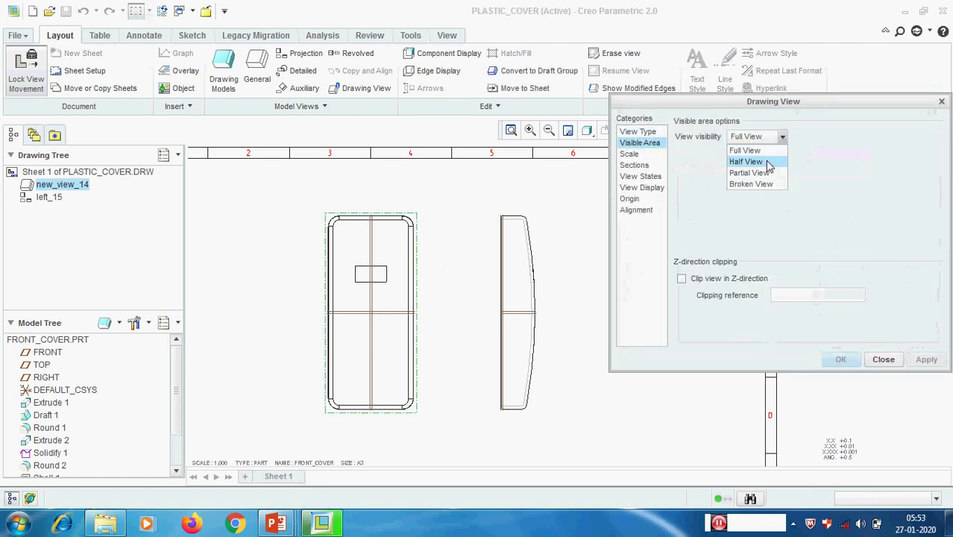
click(750, 173)
scroll(377, 270, up, 5)
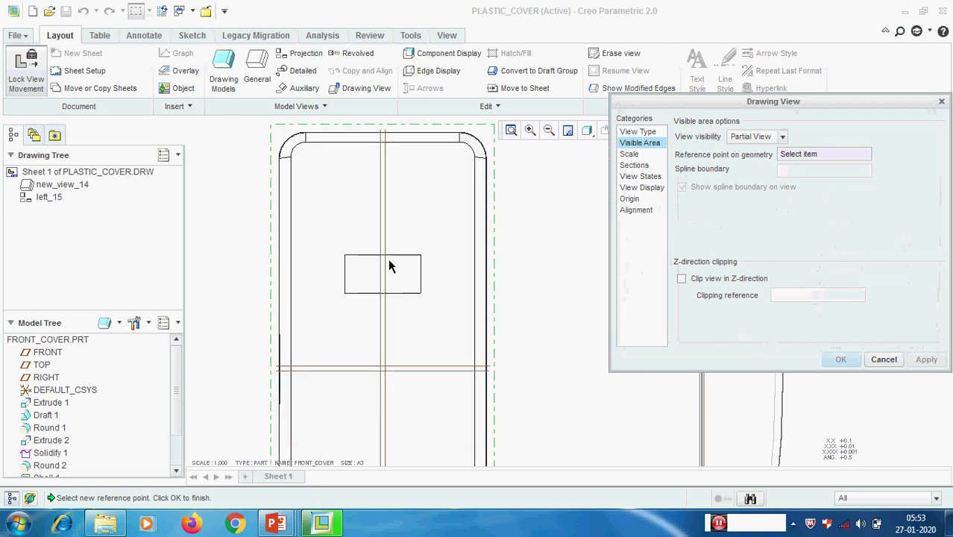
Clip the front view with a spline boundary sketched around the small rectangle's edge.
click(405, 247)
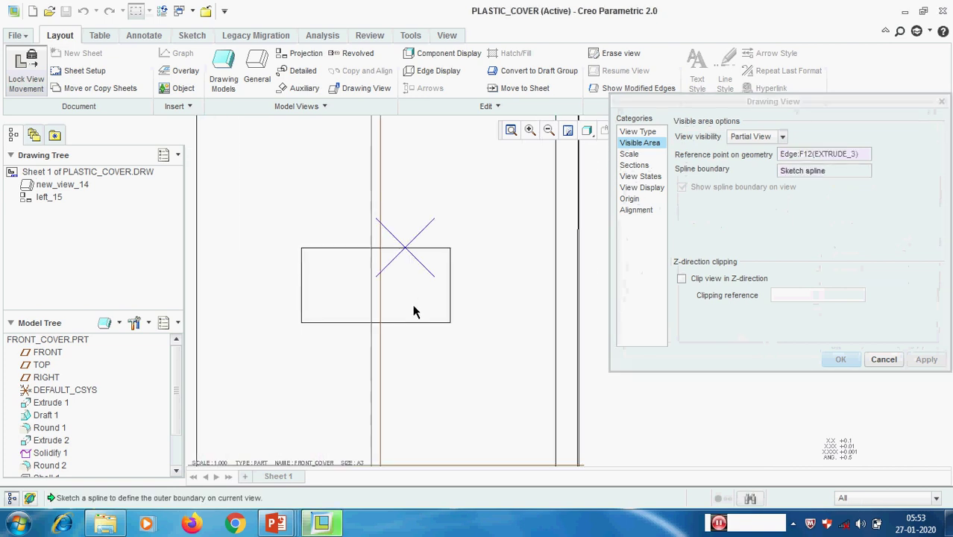
scroll(408, 317, down, 2)
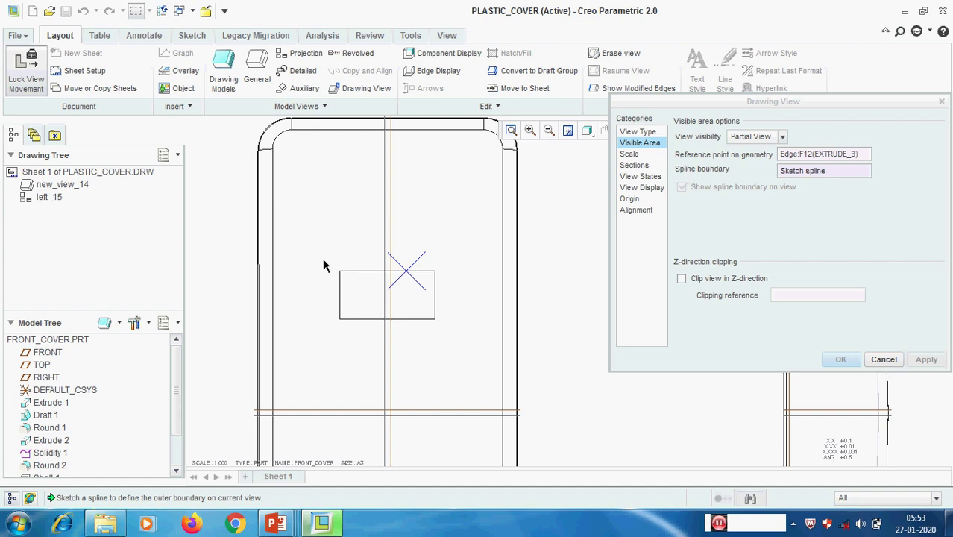
click(330, 227)
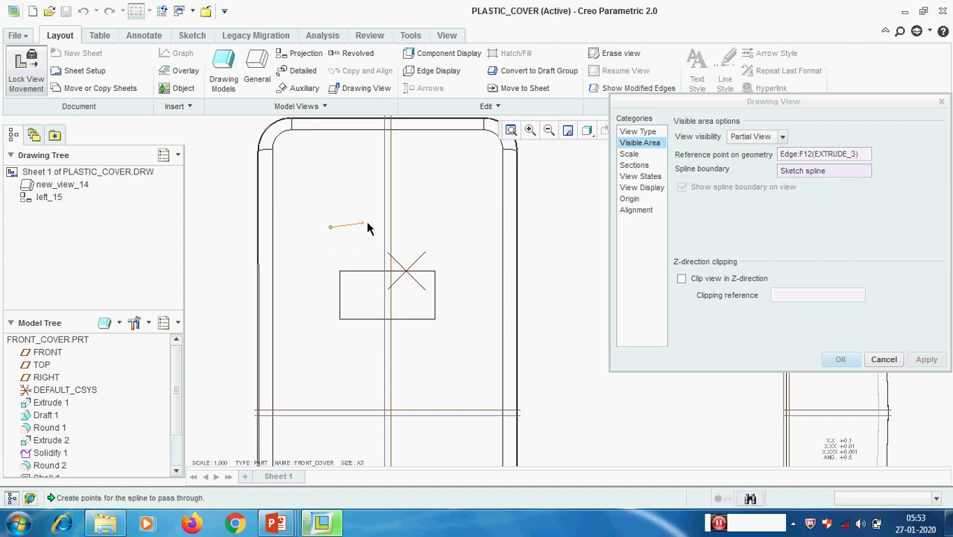
mouse_move(477, 288)
mouse_down()
mouse_move(481, 332)
mouse_move(449, 364)
mouse_move(351, 378)
mouse_move(305, 371)
mouse_move(294, 352)
mouse_move(294, 317)
mouse_up()
mouse_move(283, 282)
mouse_down()
mouse_move(293, 257)
mouse_move(333, 229)
mouse_move(316, 241)
mouse_up()
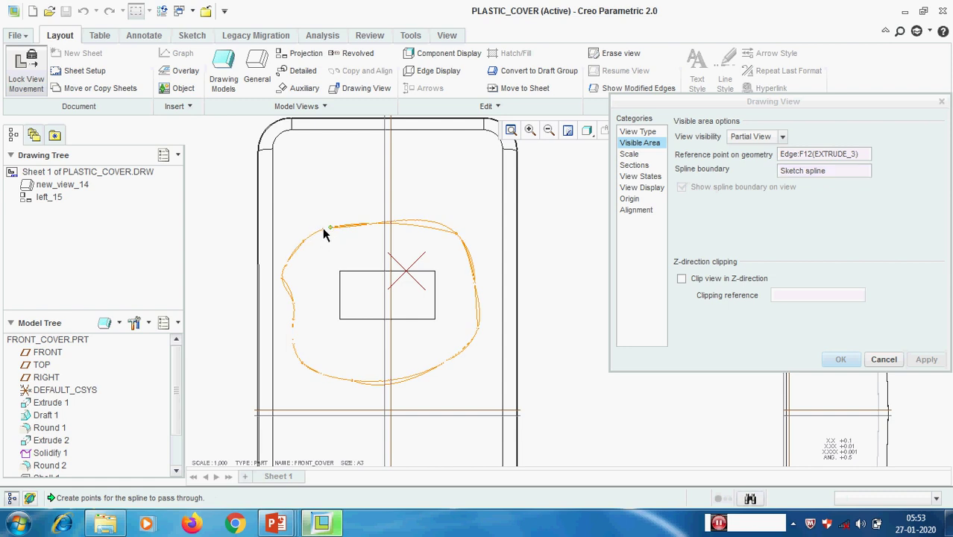
middle_click(322, 235)
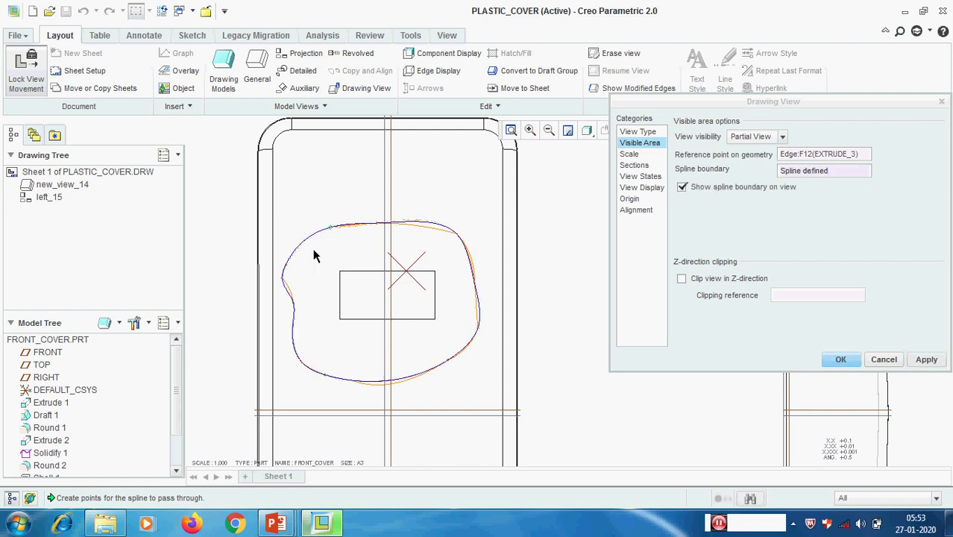
click(927, 359)
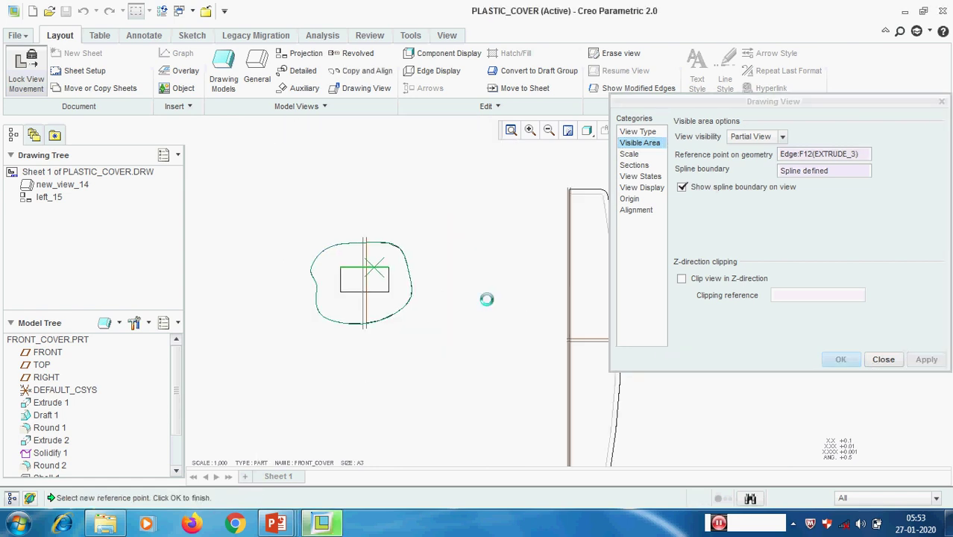
click(885, 359)
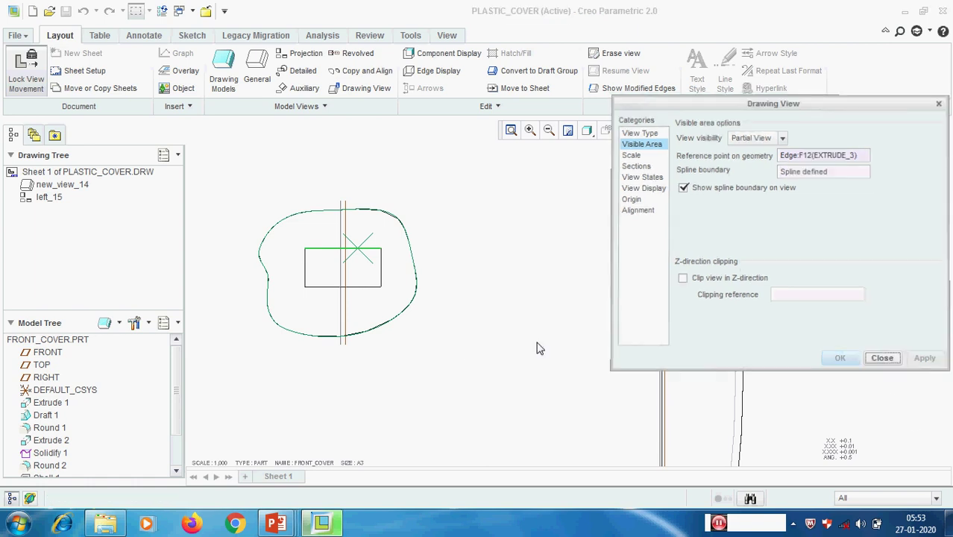
scroll(510, 339, down, 4)
mouse_move(473, 334)
ctrl+middle_down()
mouse_move(628, 261)
mouse_move(570, 292)
mouse_move(582, 282)
ctrl+middle_up()
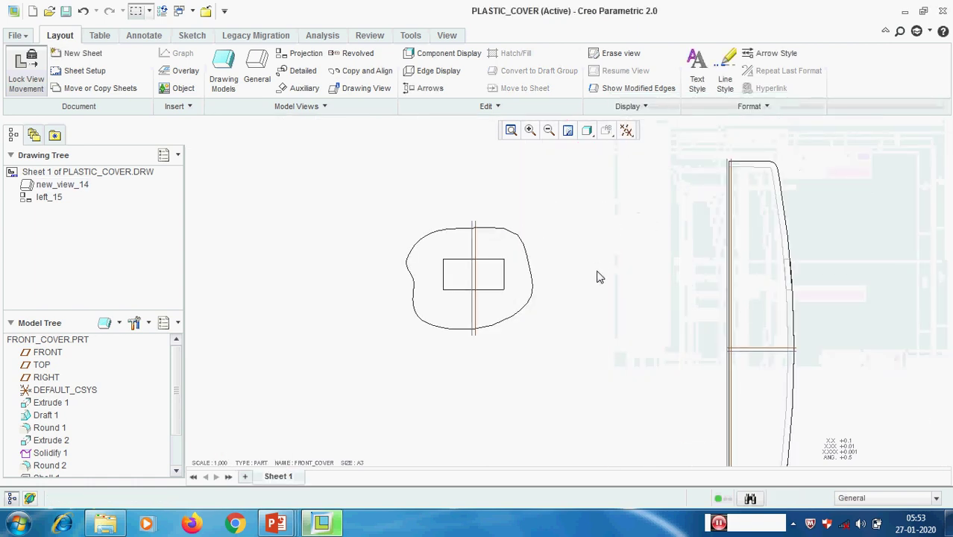
Restore the front view's visibility to Full View and close its properties.
double_click(506, 253)
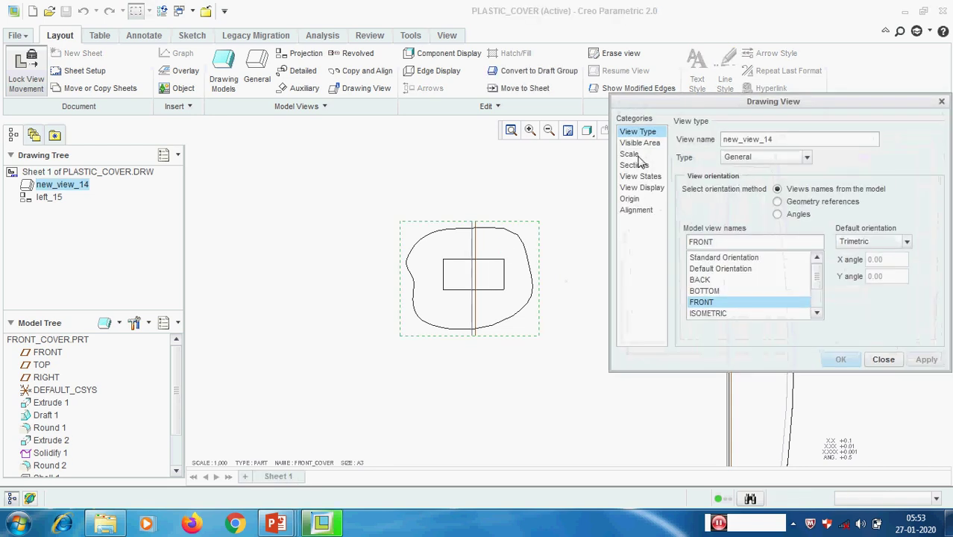
click(642, 144)
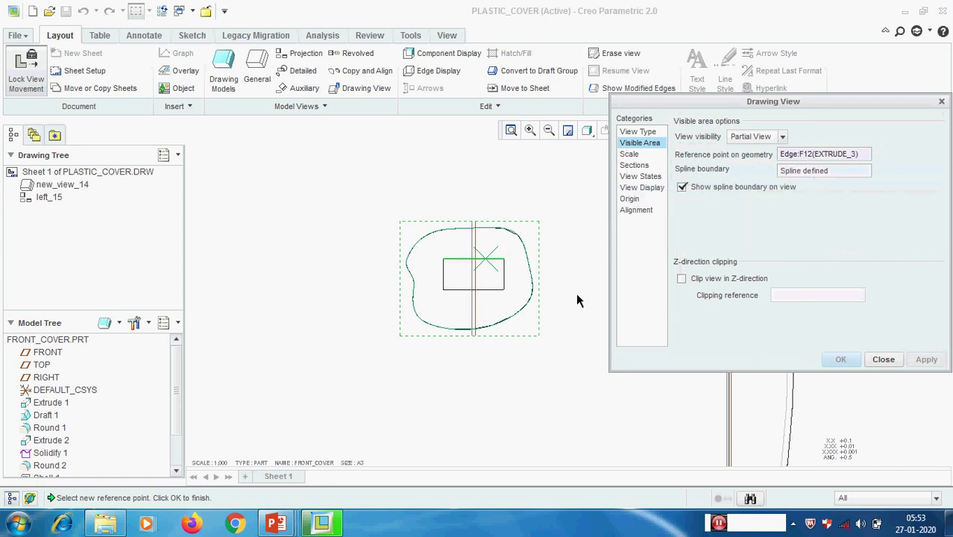
click(783, 137)
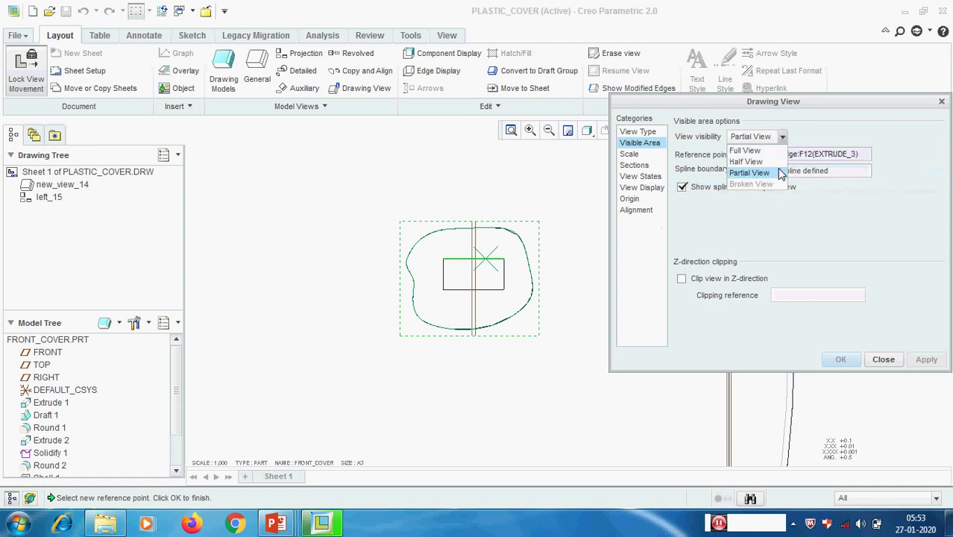
click(745, 151)
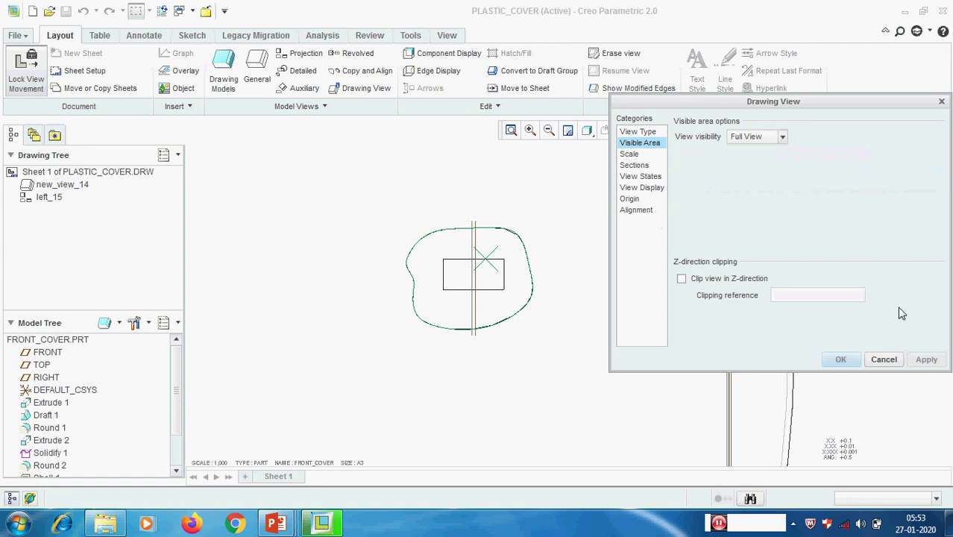
click(925, 359)
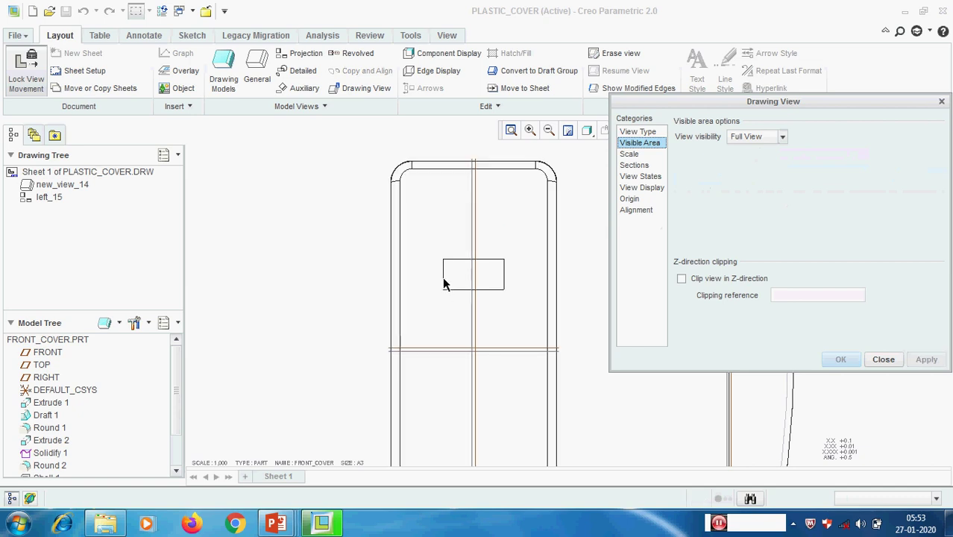
click(782, 138)
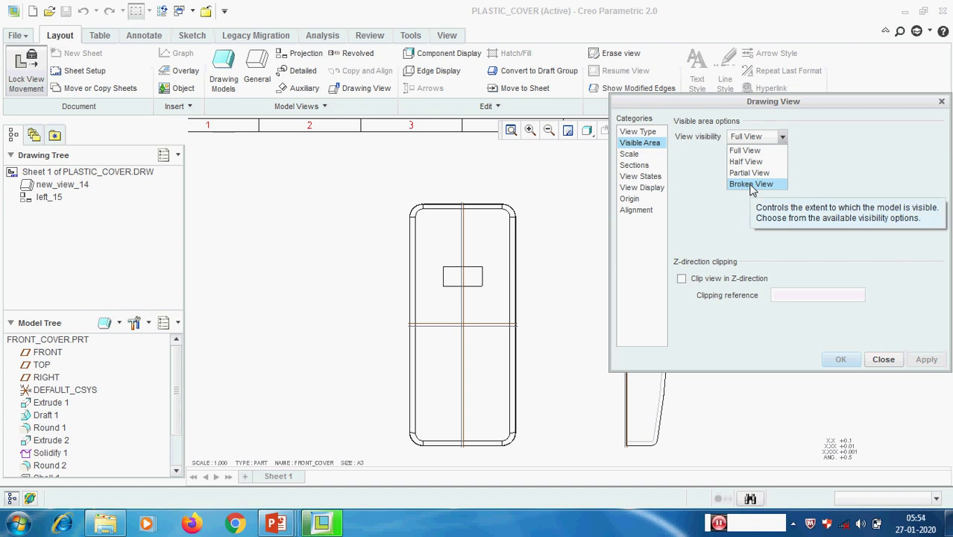
click(894, 360)
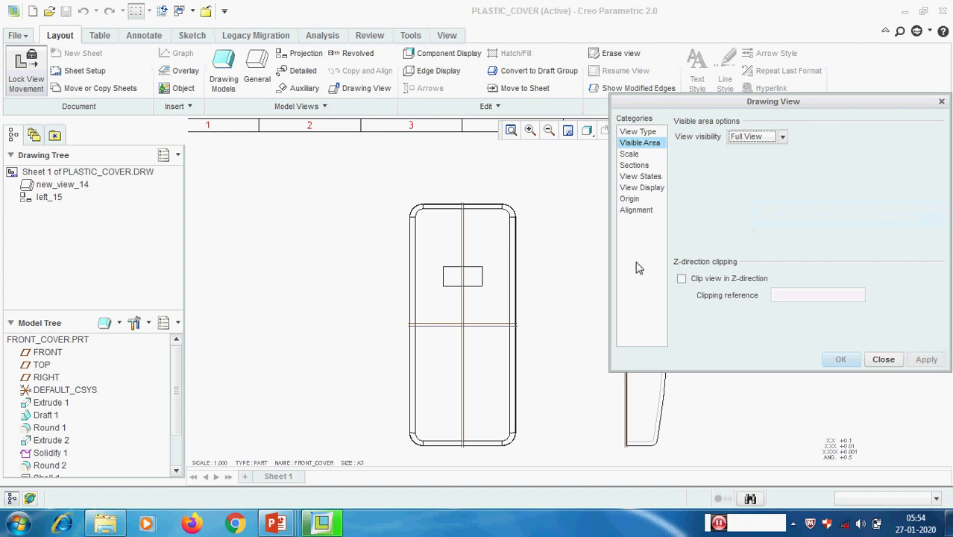
click(867, 358)
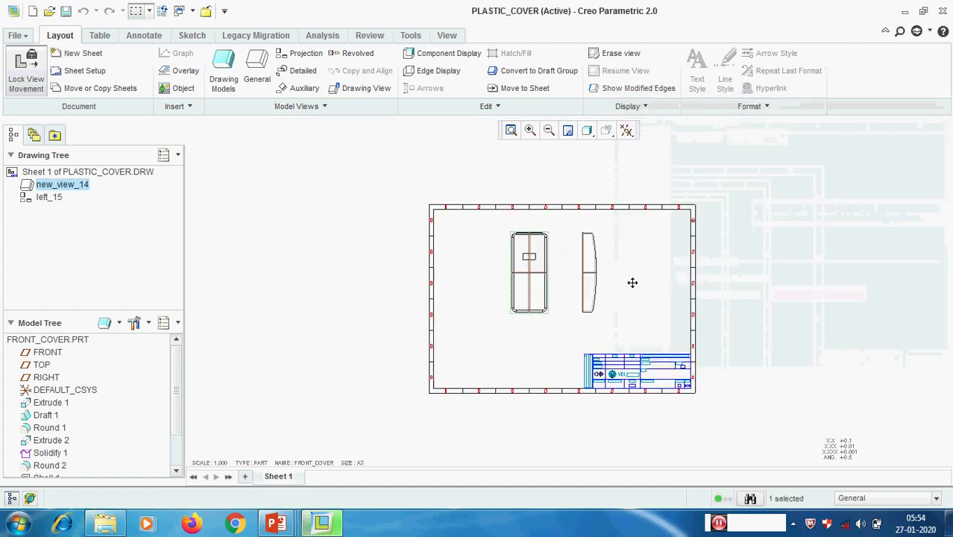
Add shaft.prt to the drawing as an additional model.
click(619, 274)
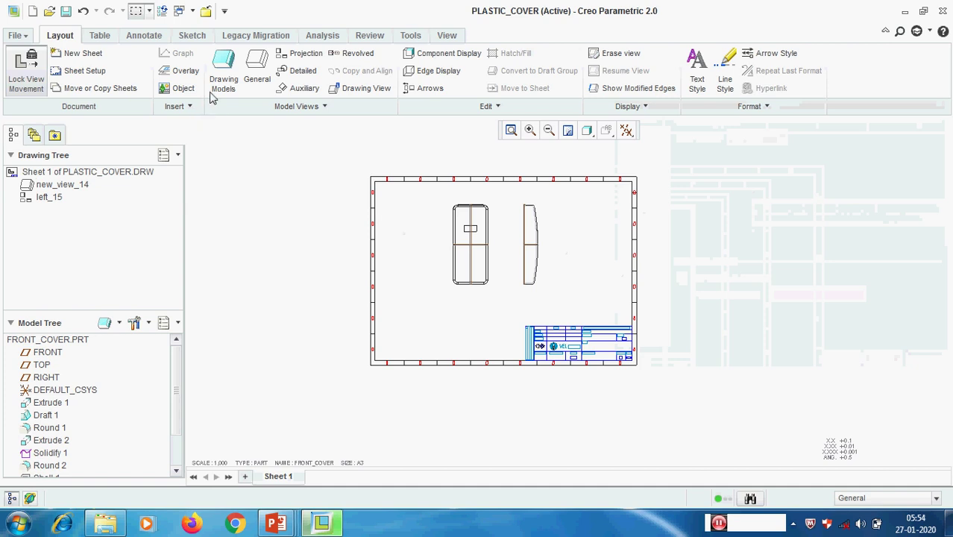
click(226, 64)
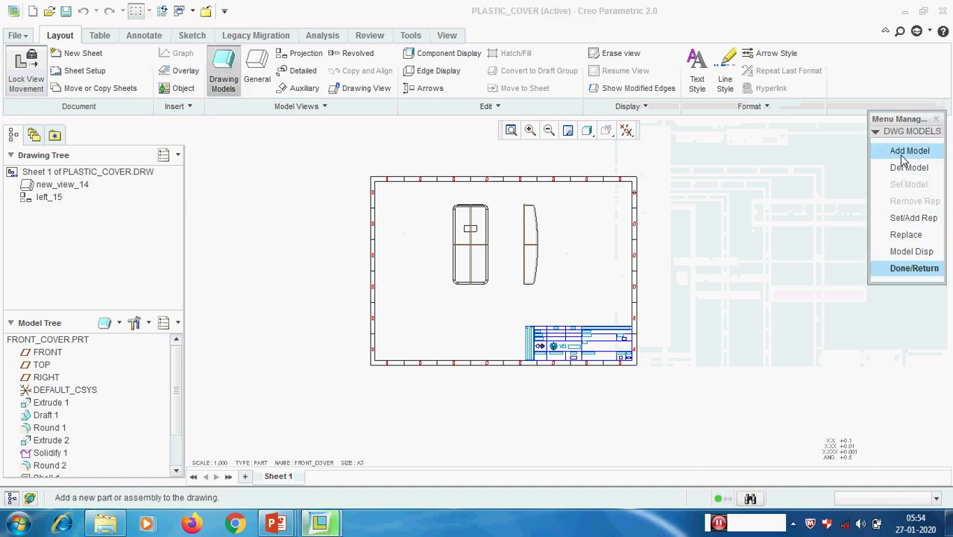
click(900, 154)
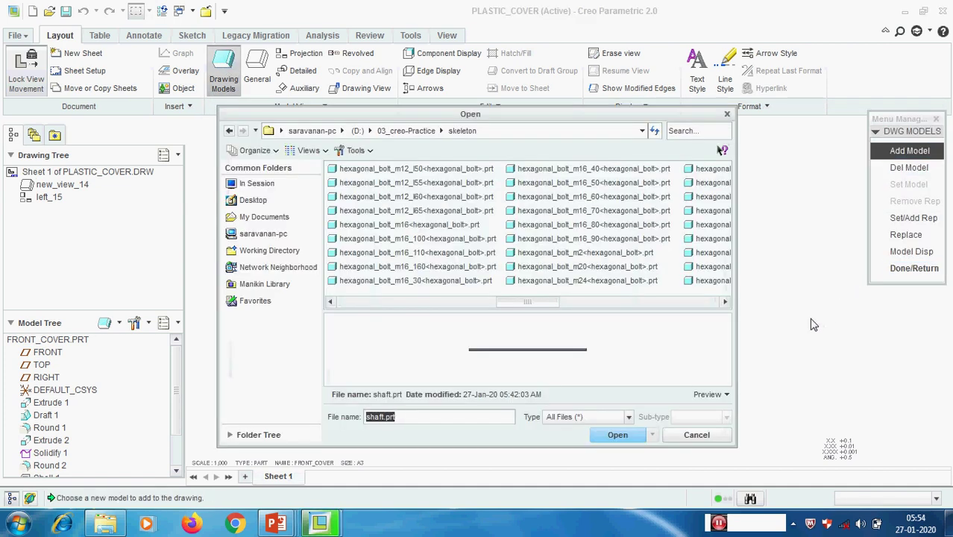
click(697, 132)
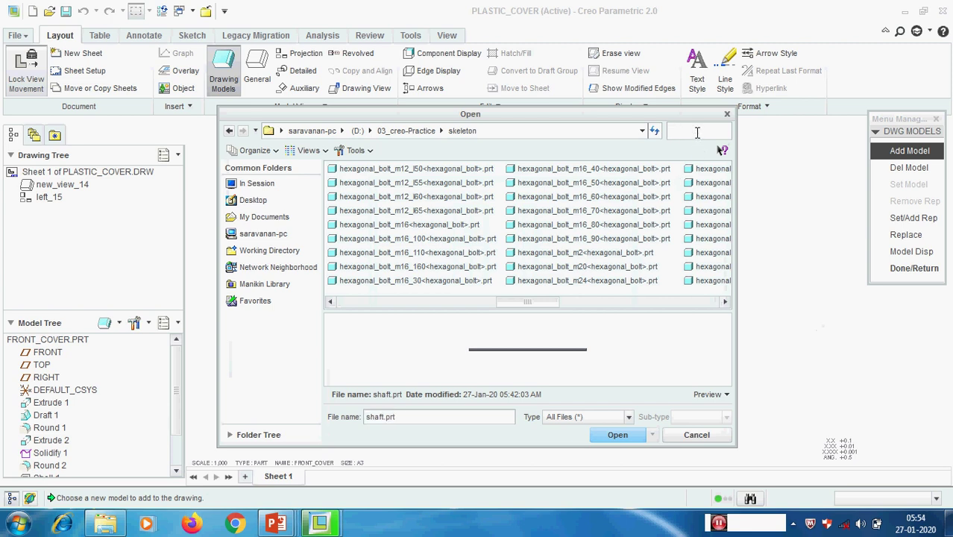
text(shaft)
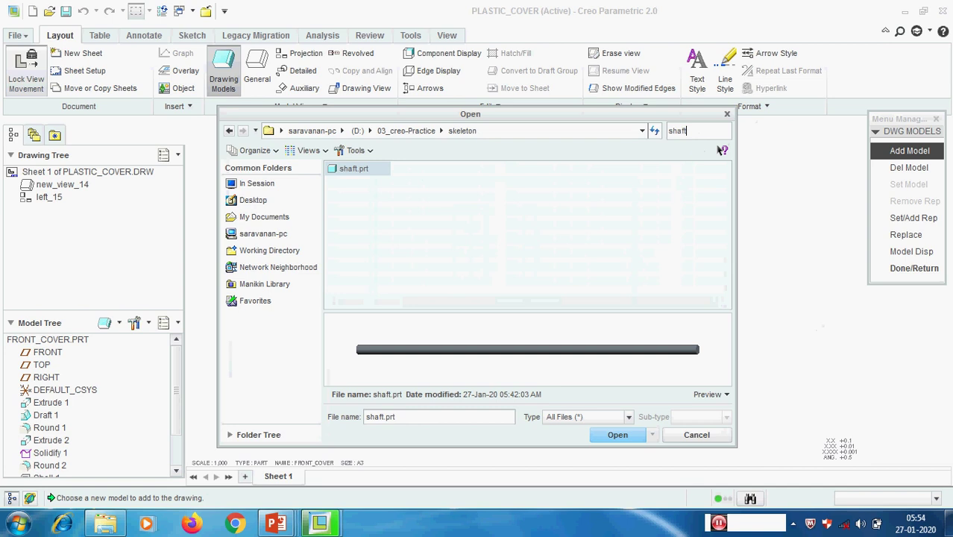
double_click(353, 170)
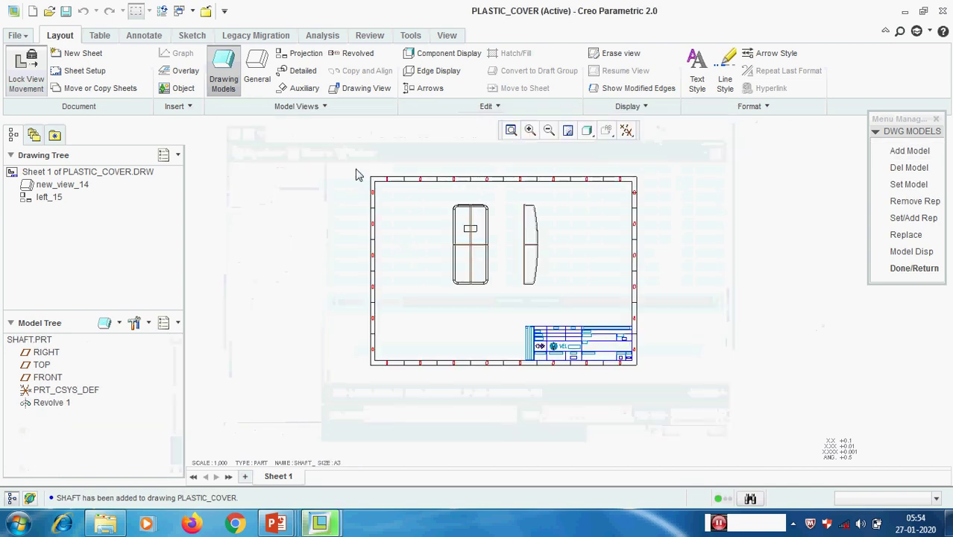
Make SHAFT the current drawing model.
click(921, 192)
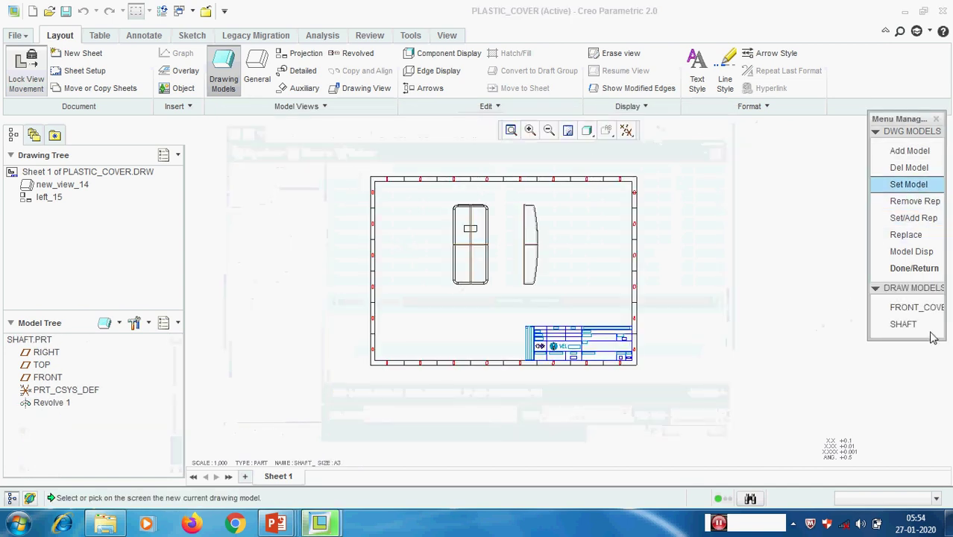
click(925, 323)
click(927, 272)
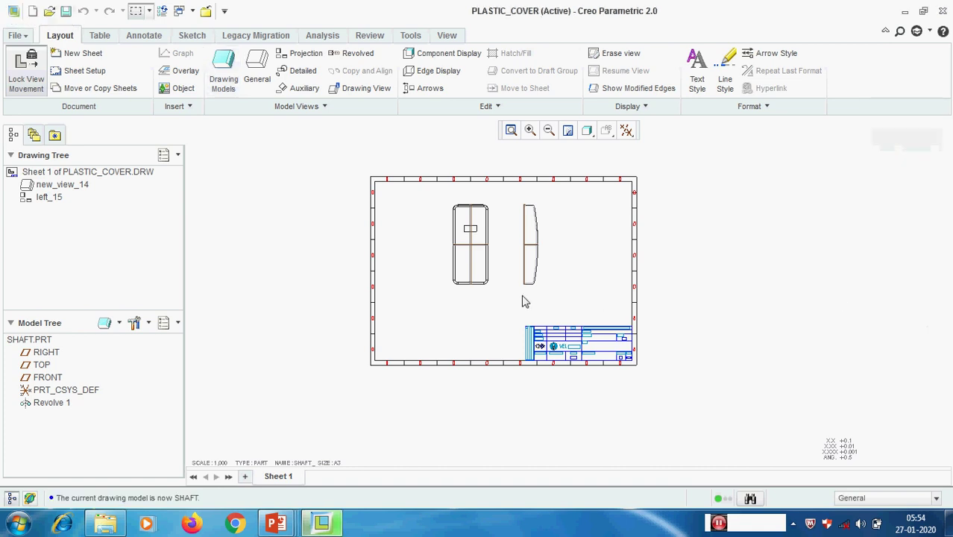
Unlock view movement and drag the cover views up above the sheet.
scroll(514, 302, down, 2)
click(469, 238)
scroll(469, 238, up, 3)
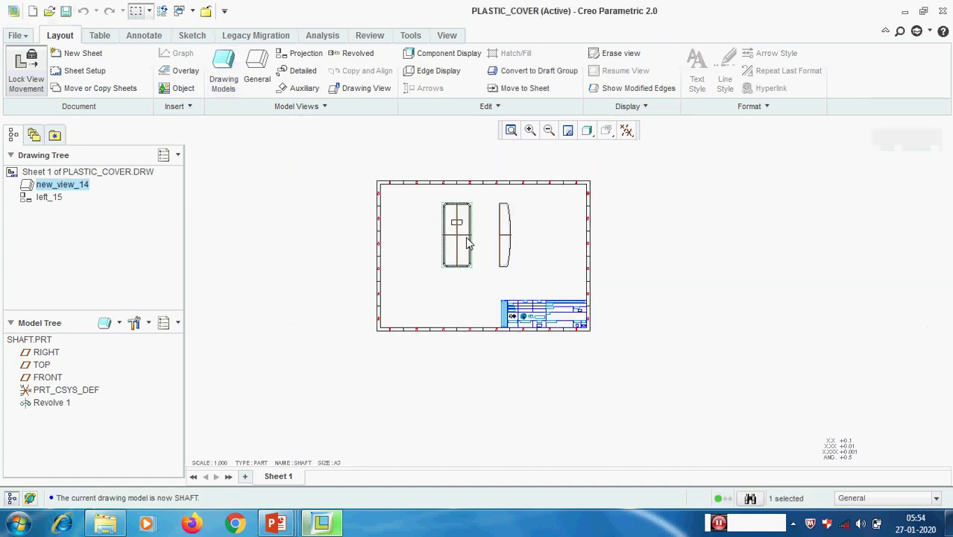
right_click(460, 236)
click(514, 350)
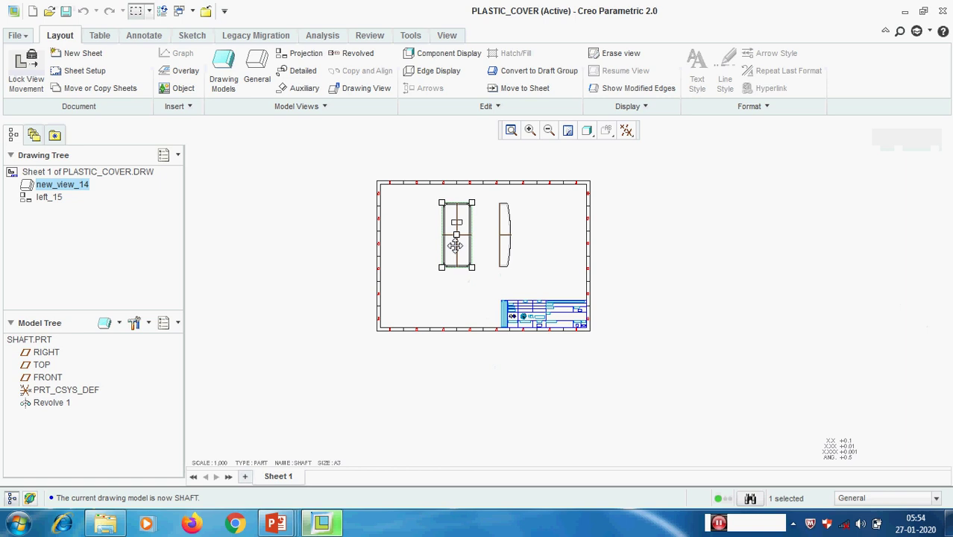
mouse_move(455, 222)
mouse_down()
mouse_move(440, 123)
mouse_move(438, 150)
mouse_up()
scroll(460, 196, down, 3)
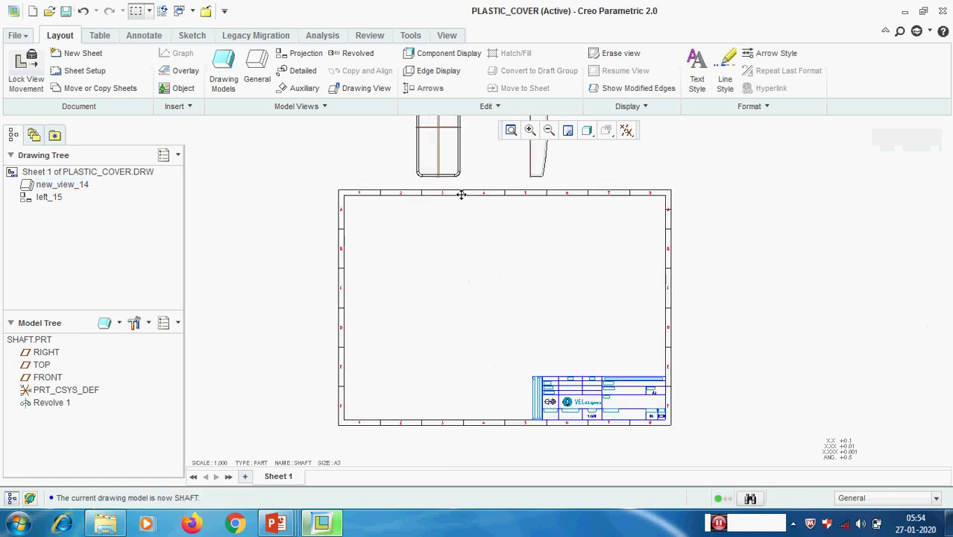
Insert a general view of SHAFT on the sheet with FRONT orientation.
click(255, 67)
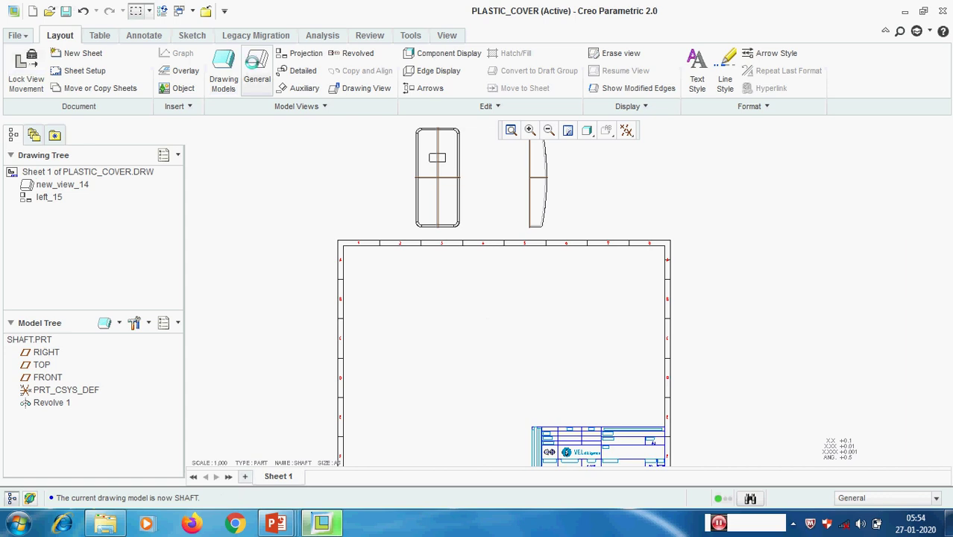
click(458, 329)
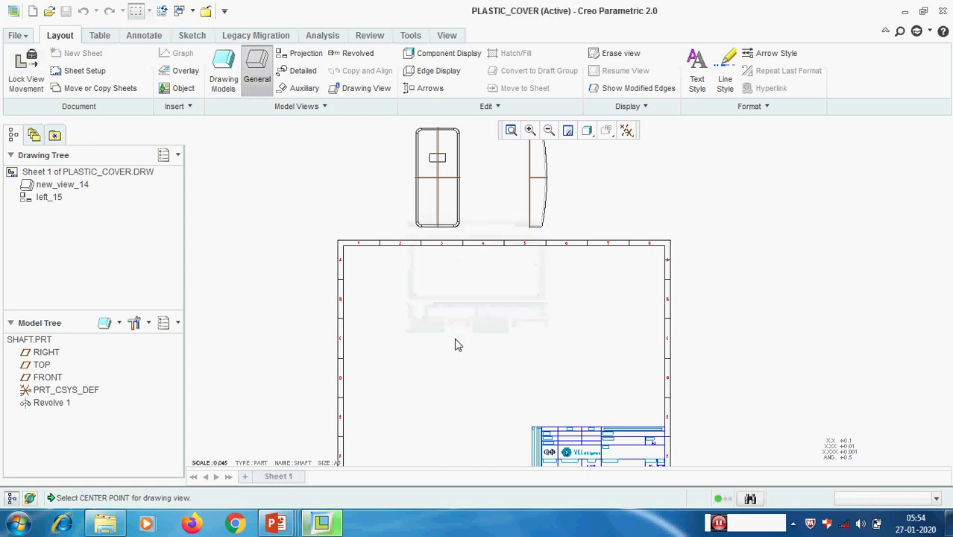
click(506, 352)
click(701, 303)
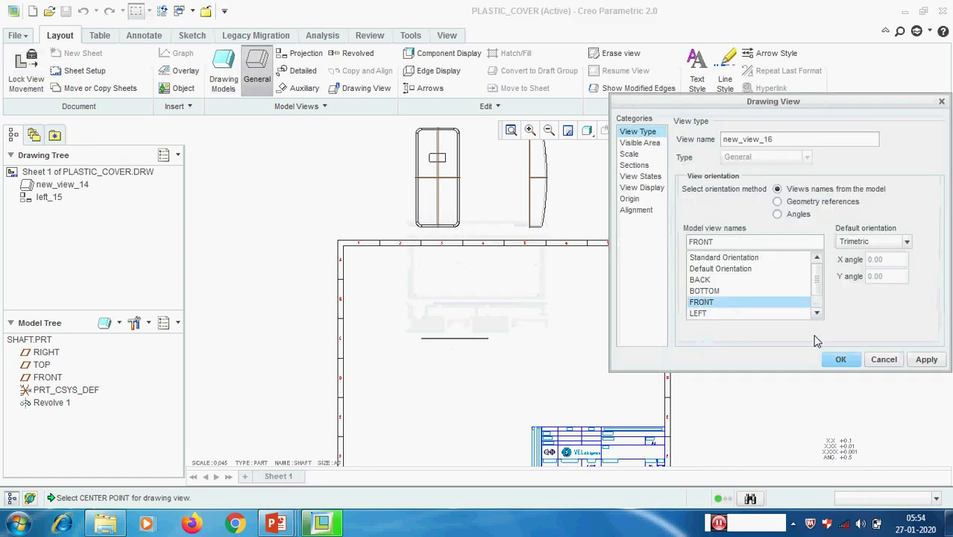
click(926, 360)
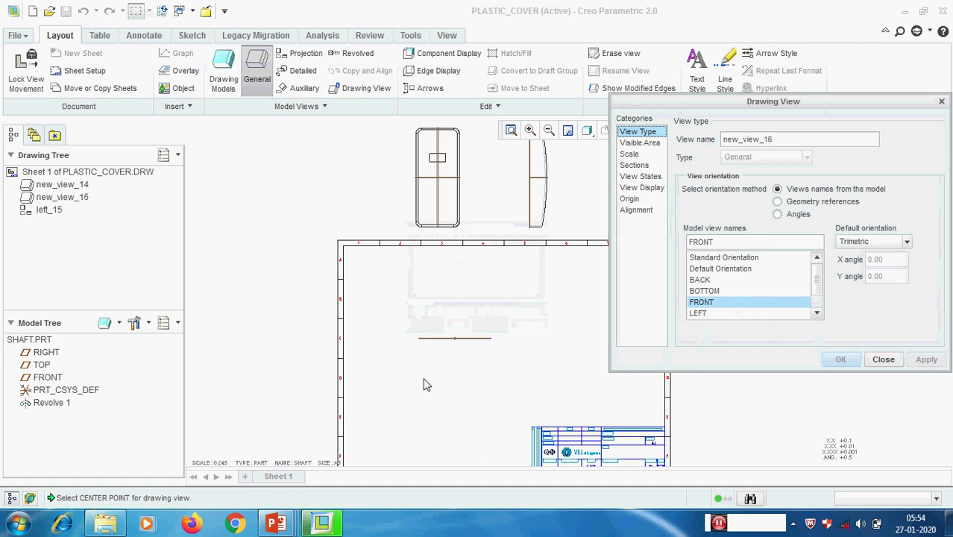
click(884, 359)
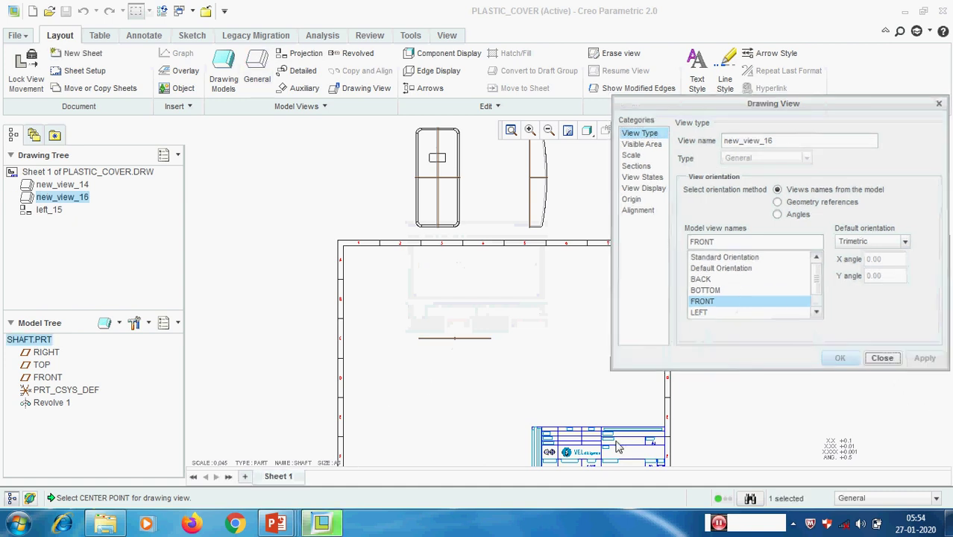
Set the drawing scale to 0.5 and reposition the shaft view on the sheet.
double_click(222, 463)
text(0)
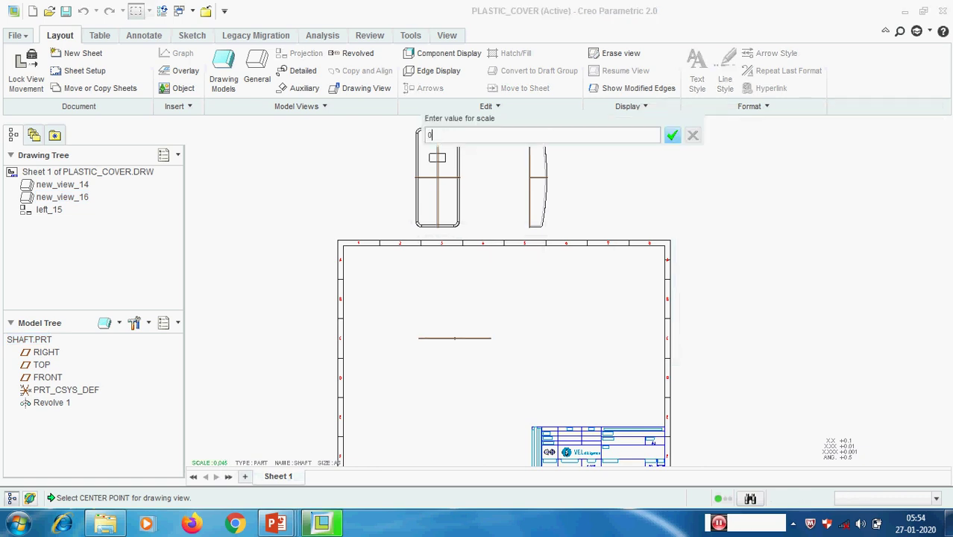
text(.5)
key(Return)
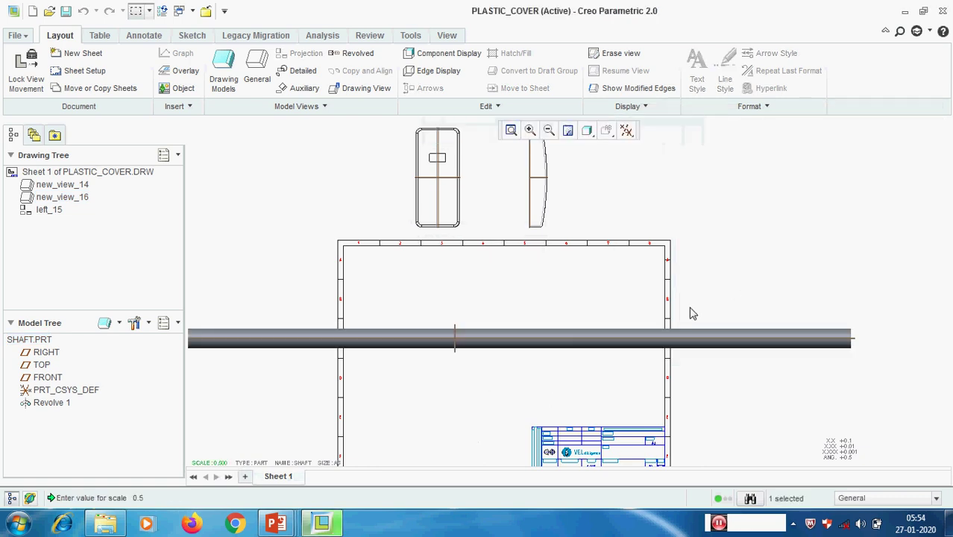
scroll(690, 306, up, 2)
middle_drag(629, 298, 675, 267)
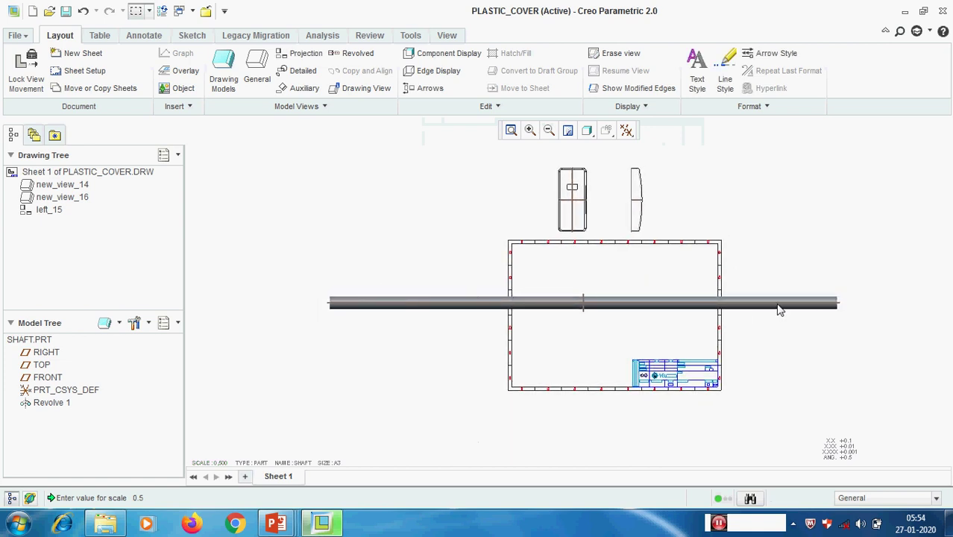
click(636, 303)
scroll(522, 309, down, 3)
drag(507, 308, 611, 297)
scroll(671, 328, up, 4)
click(409, 288)
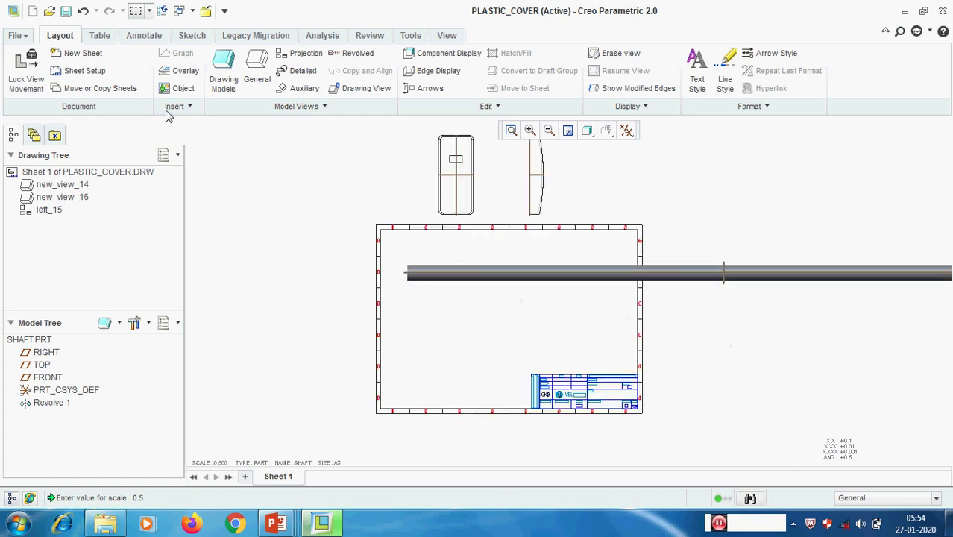
Switch the shaft view's visibility to Broken View and add a new break.
double_click(483, 273)
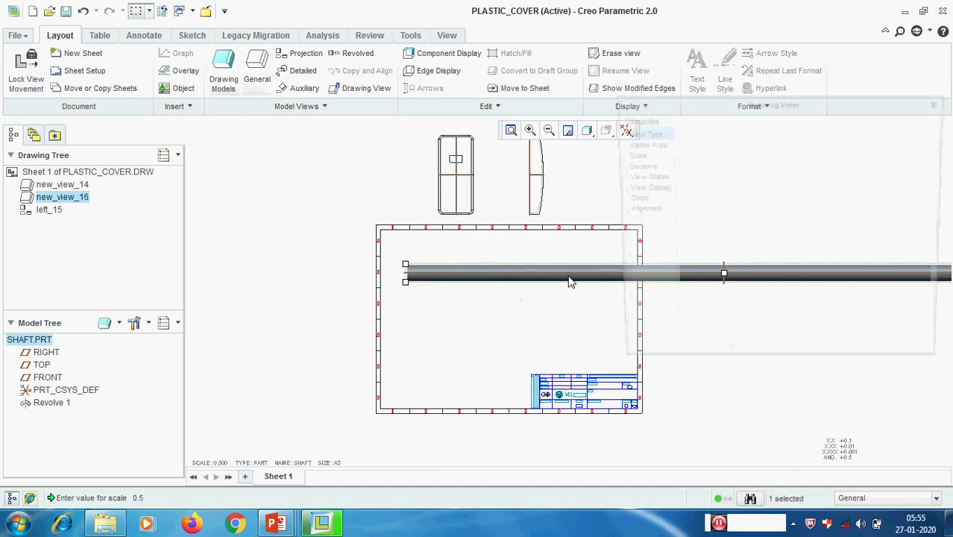
click(639, 143)
click(783, 136)
click(764, 185)
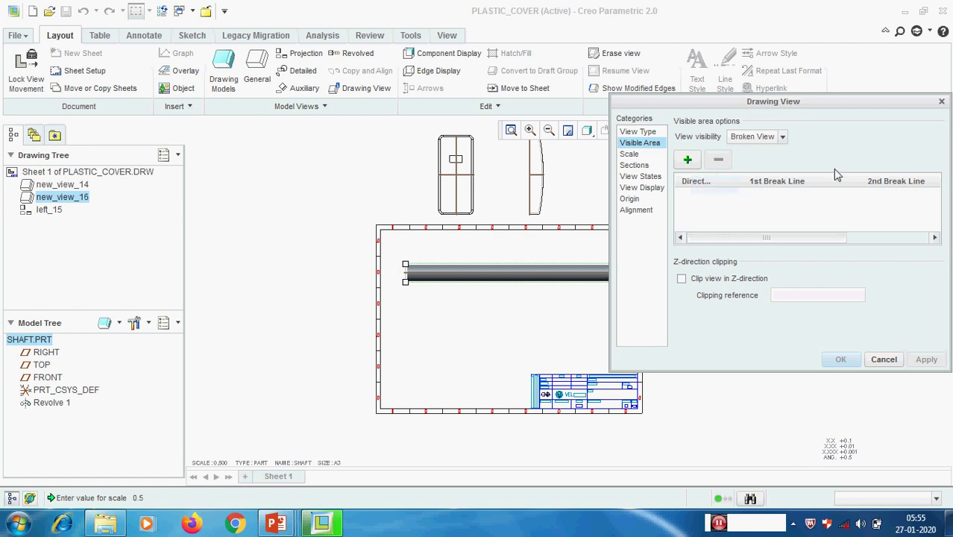
click(689, 160)
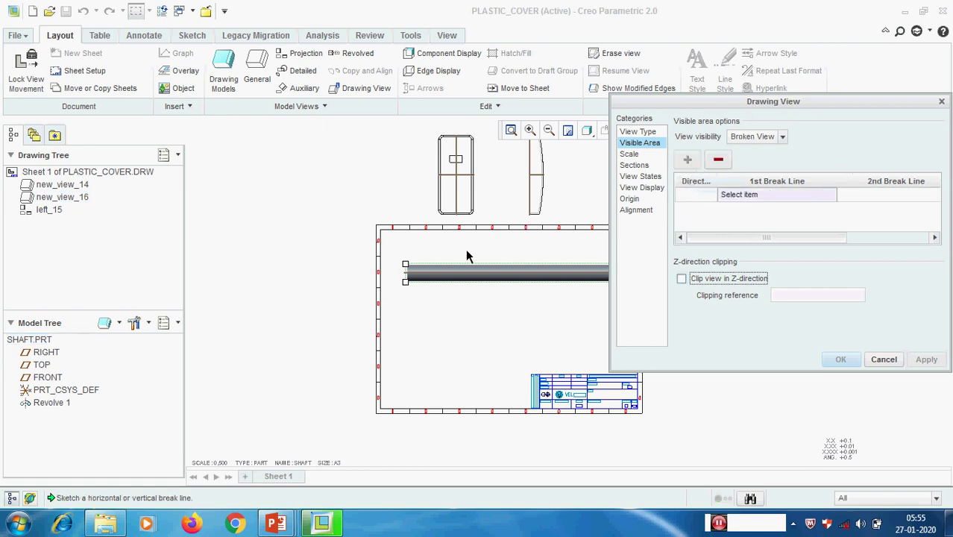
Place the first and second break lines on the shaft and apply them.
scroll(446, 273, up, 5)
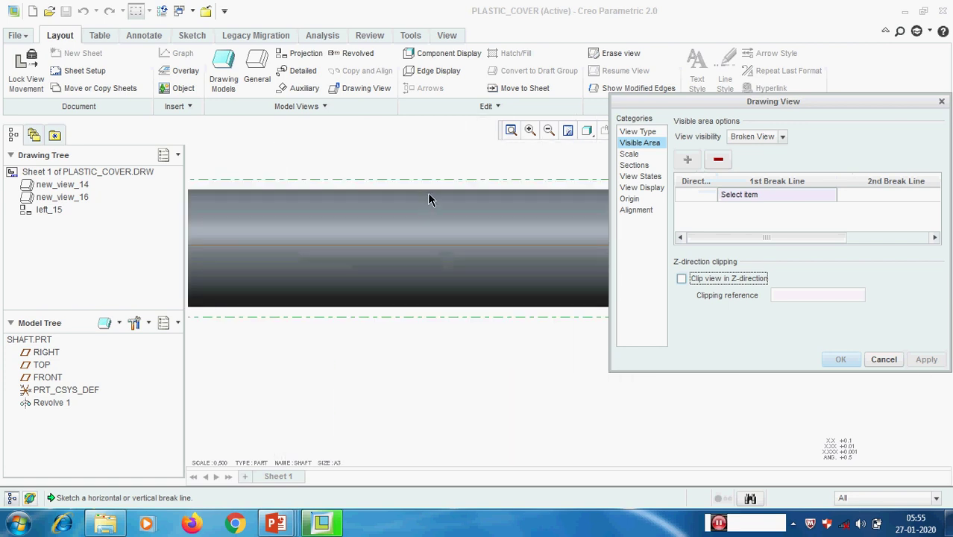
click(429, 193)
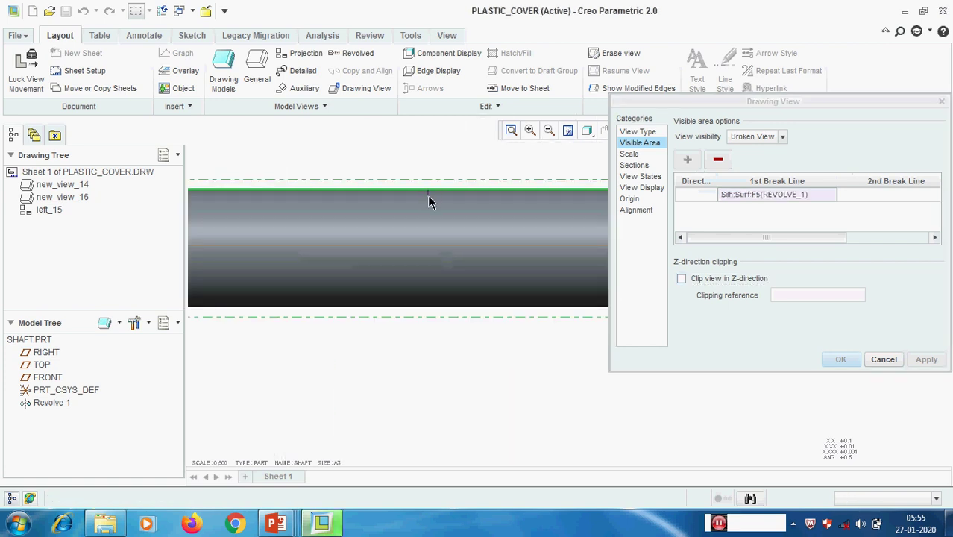
click(428, 328)
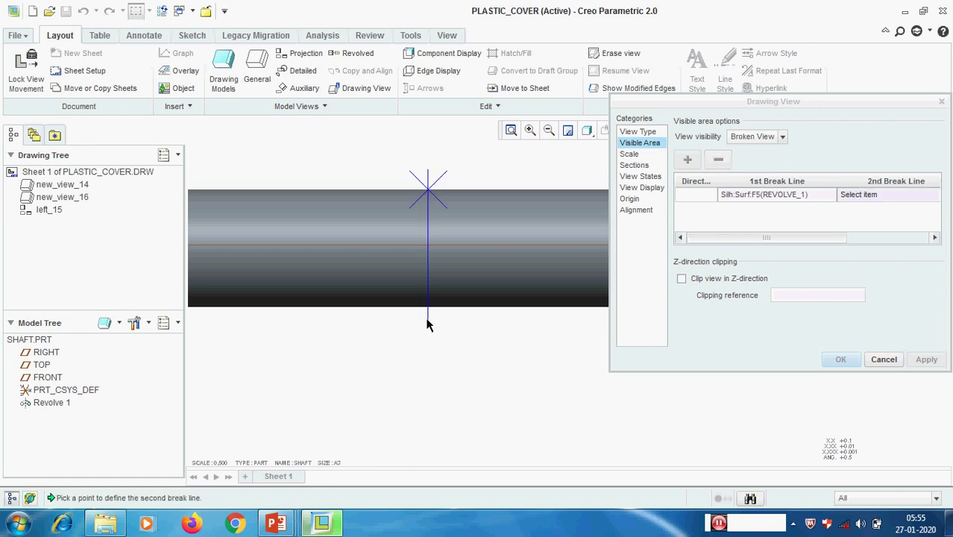
scroll(356, 281, down, 6)
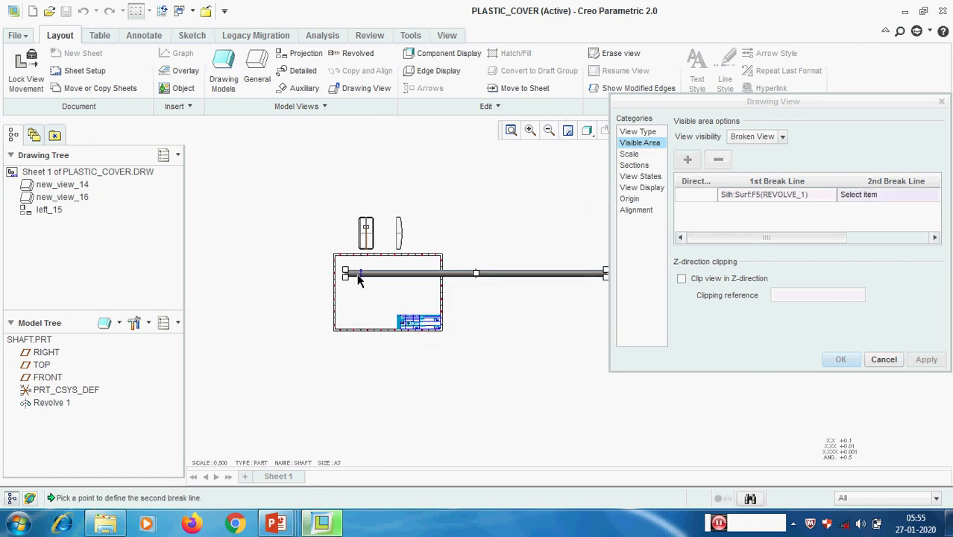
scroll(562, 289, up, 5)
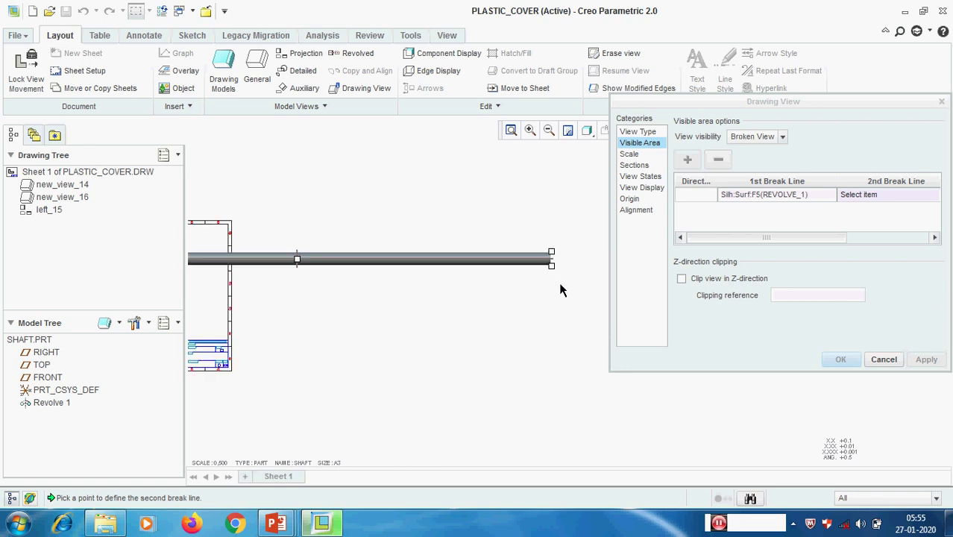
scroll(549, 245, up, 3)
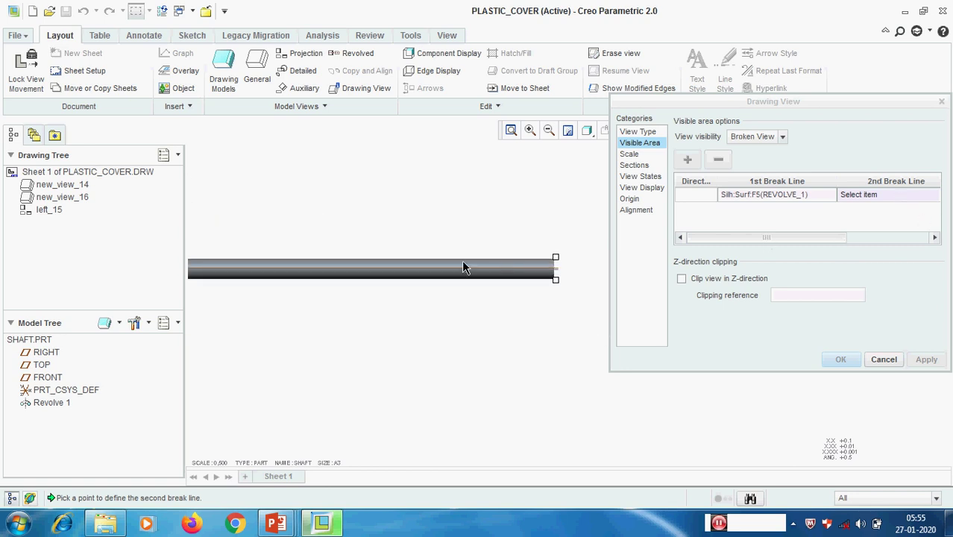
click(477, 258)
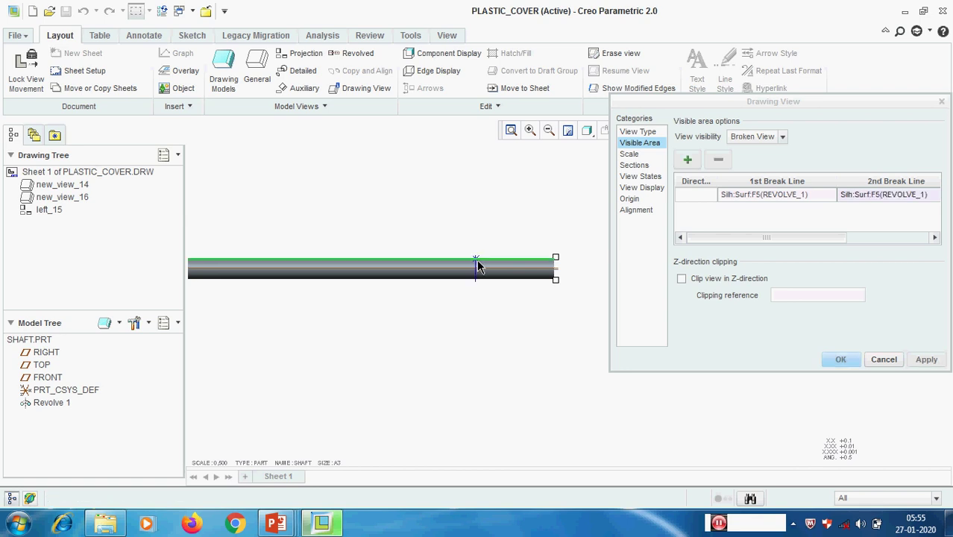
scroll(525, 325, down, 5)
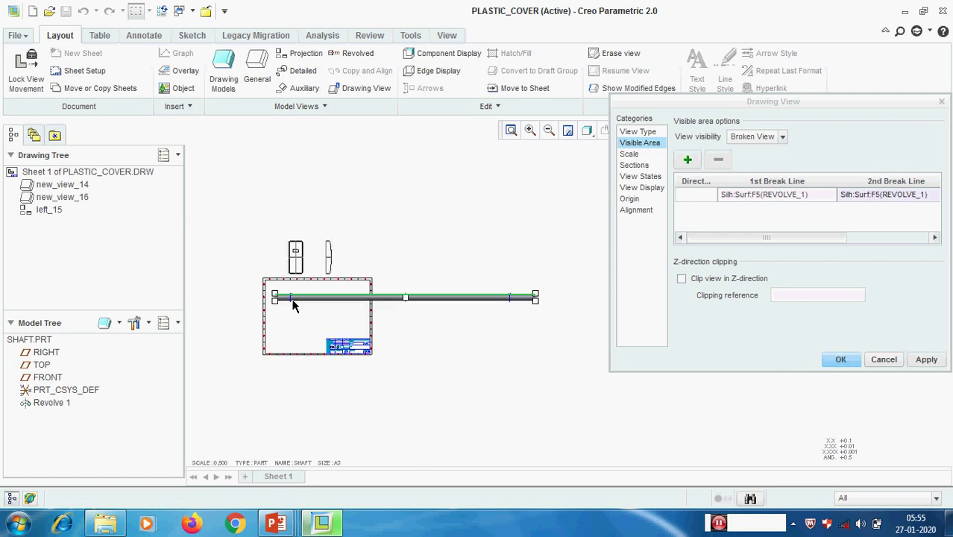
click(925, 360)
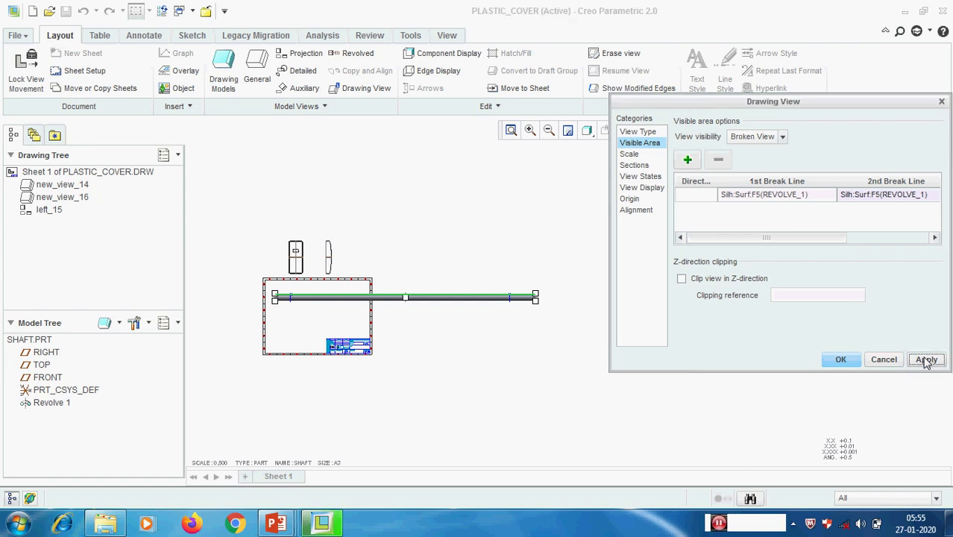
Set the shaft's break line style to S-curve on view outline, apply, and close the properties.
scroll(316, 309, up, 8)
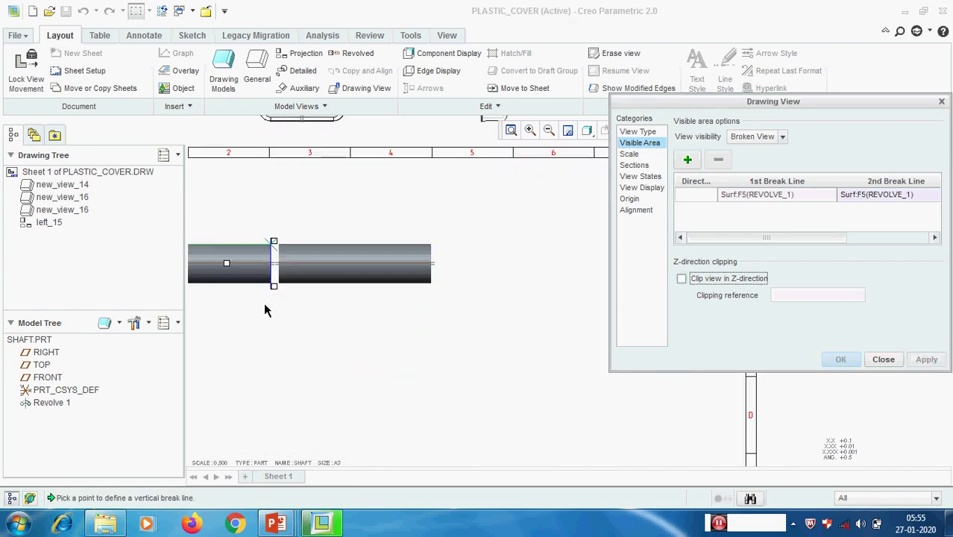
scroll(271, 306, up, 2)
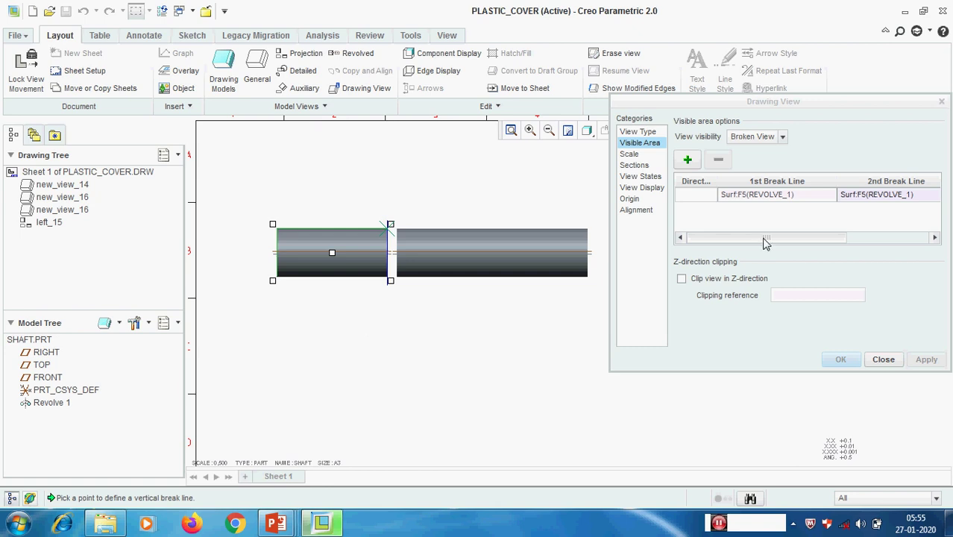
drag(765, 243, 848, 240)
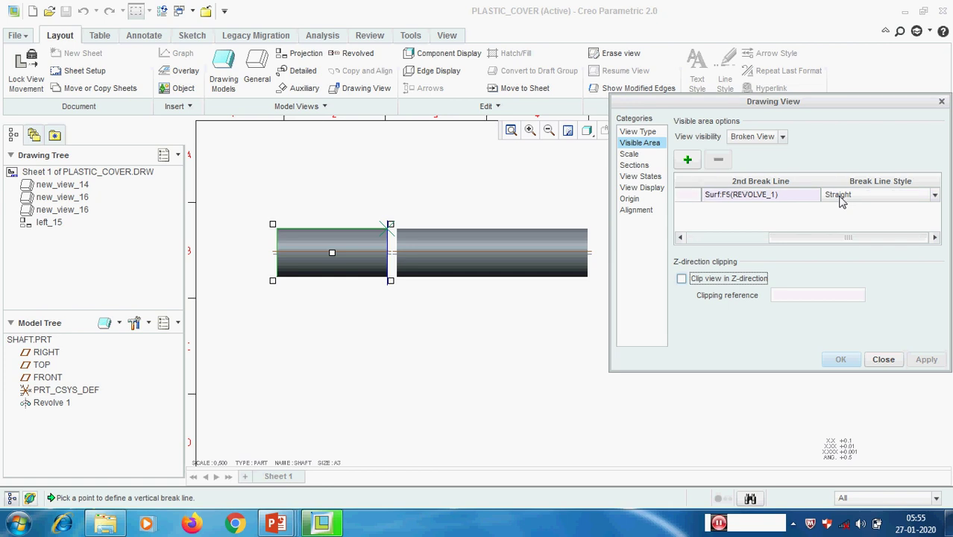
click(934, 196)
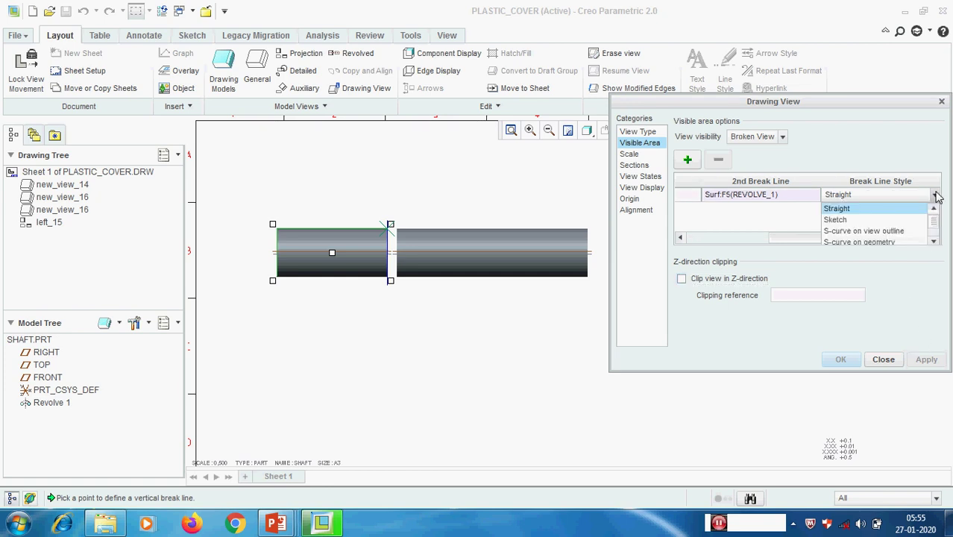
click(847, 232)
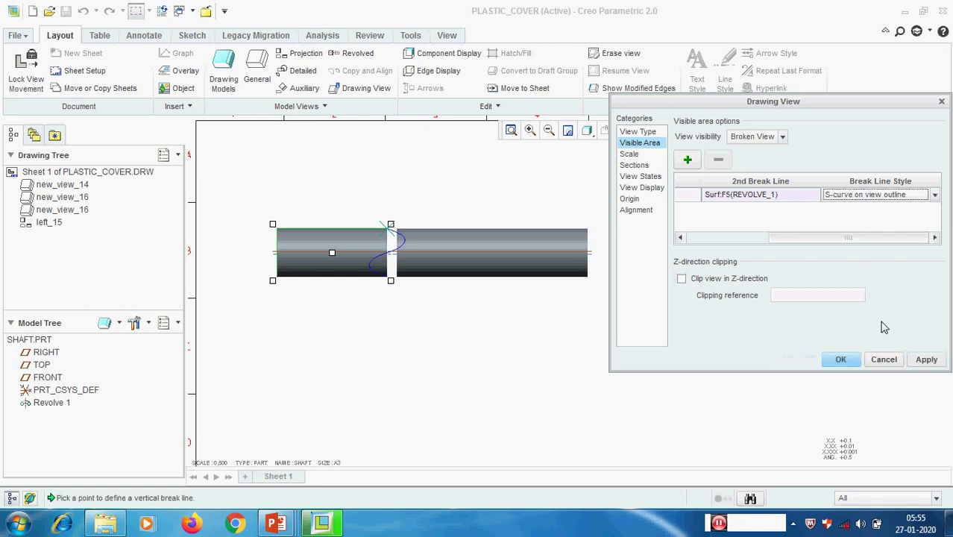
click(926, 360)
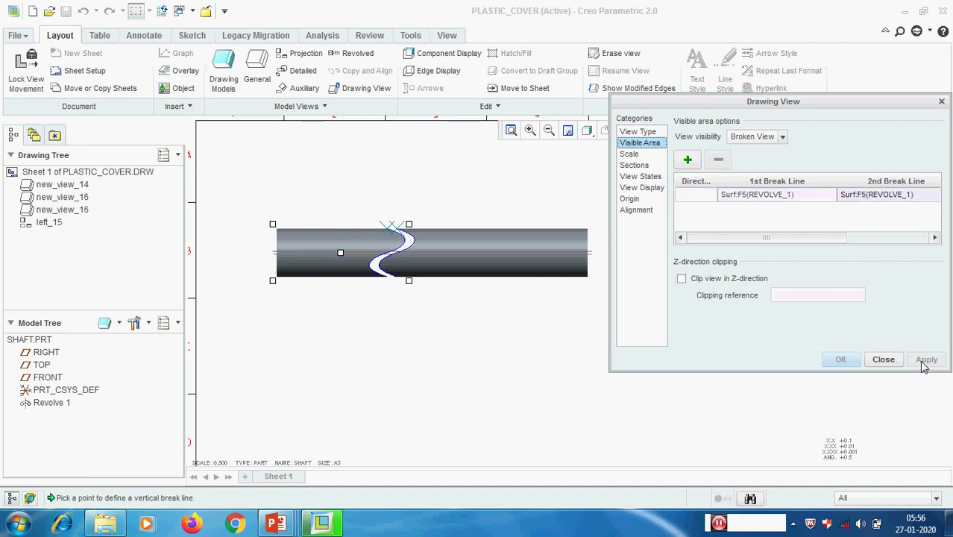
click(884, 360)
scroll(504, 317, up, 3)
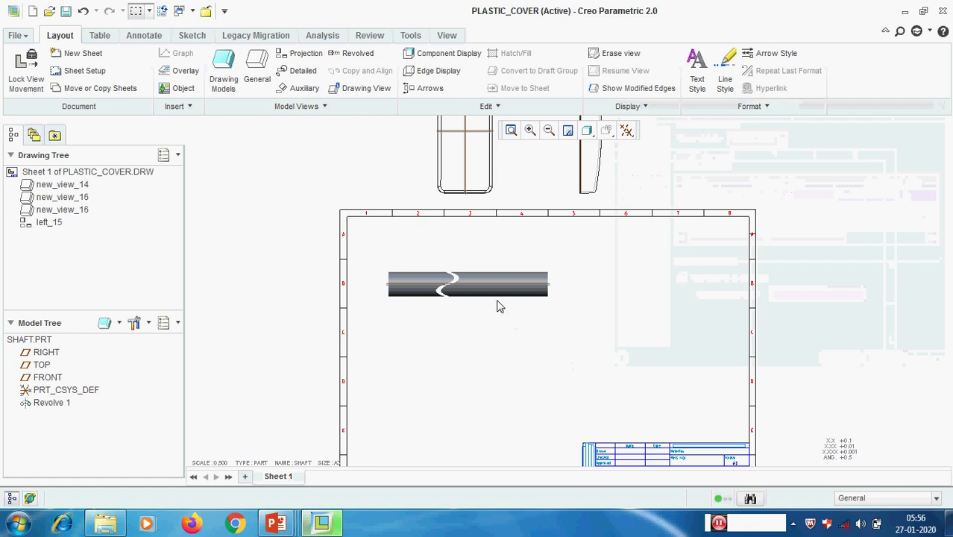
scroll(500, 305, down, 4)
Set the display style of shaft view new_view_16 to No Hidden and apply it.
double_click(490, 253)
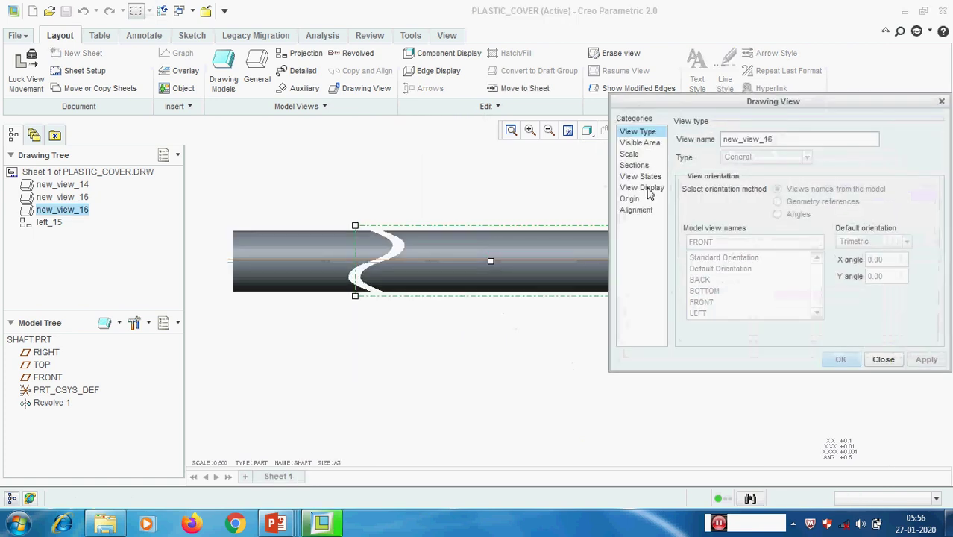
click(643, 187)
click(821, 153)
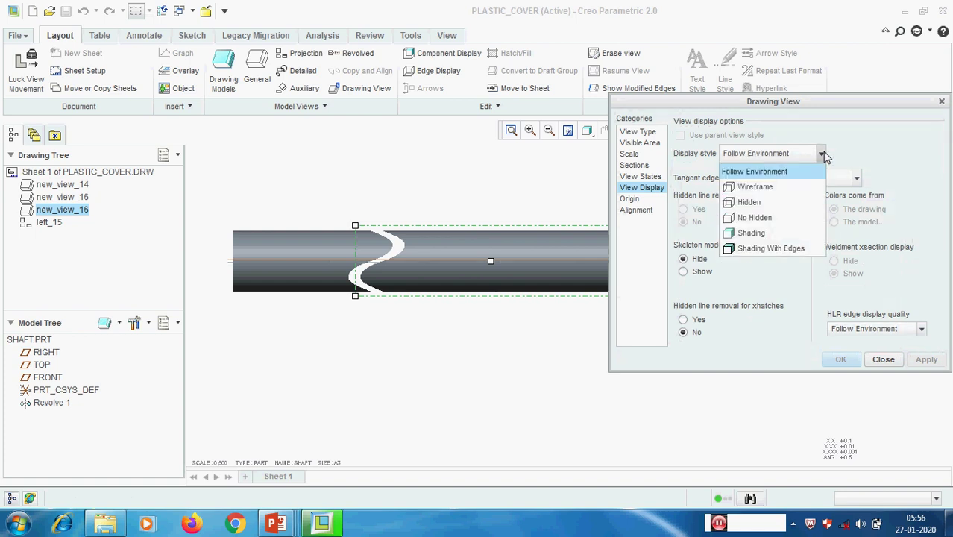
click(755, 217)
click(925, 360)
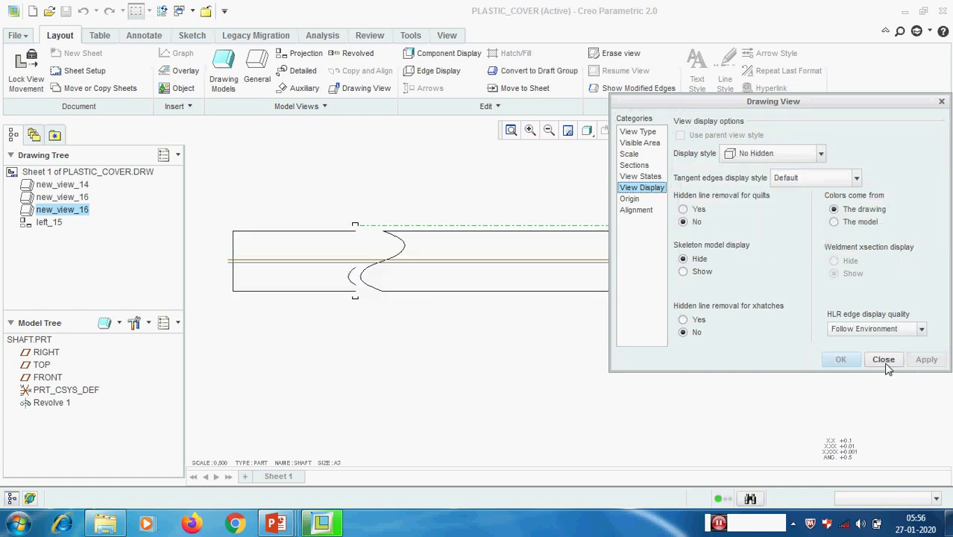
click(883, 359)
click(480, 378)
scroll(477, 378, up, 2)
mouse_move(456, 369)
middle_down()
mouse_move(469, 329)
mouse_move(462, 325)
middle_up()
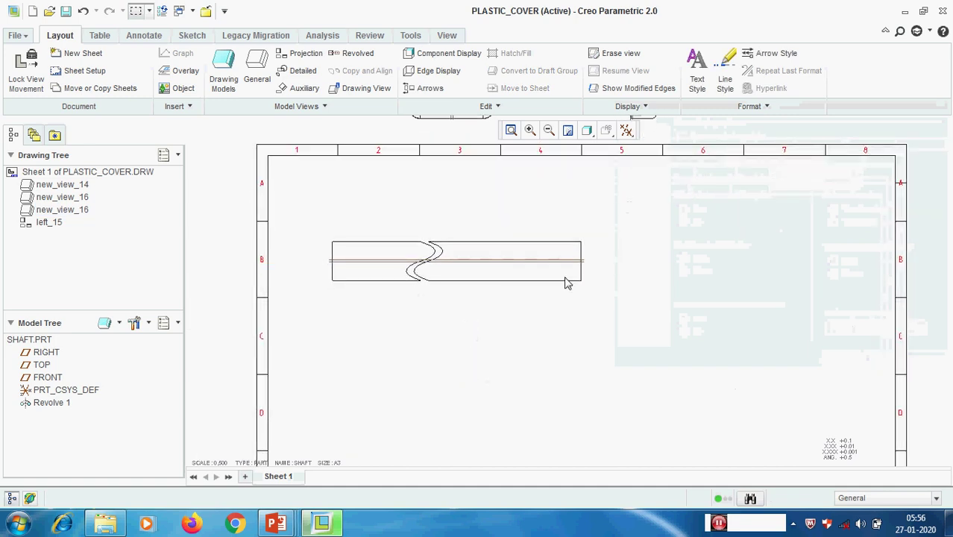
scroll(561, 328, up, 2)
middle_drag(567, 286, 525, 295)
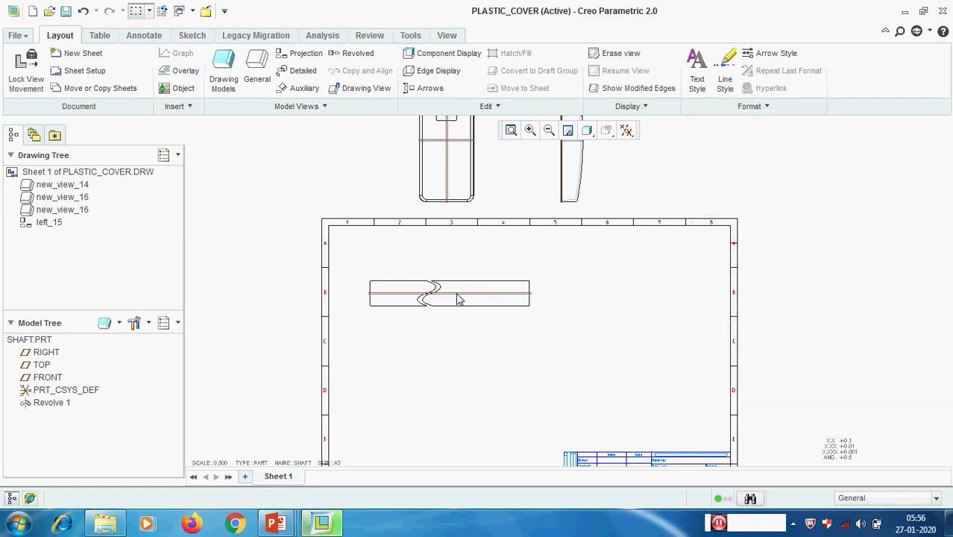
click(277, 525)
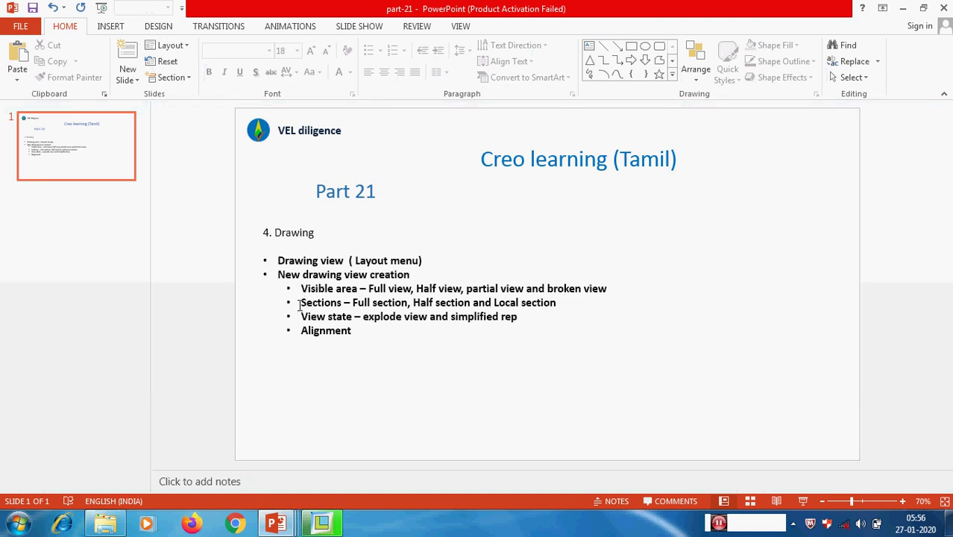
click(903, 8)
scroll(457, 327, up, 2)
scroll(421, 292, down, 5)
Delete shaft view new_view_16 and drag front view new_view_14 down into the sheet frame.
click(396, 333)
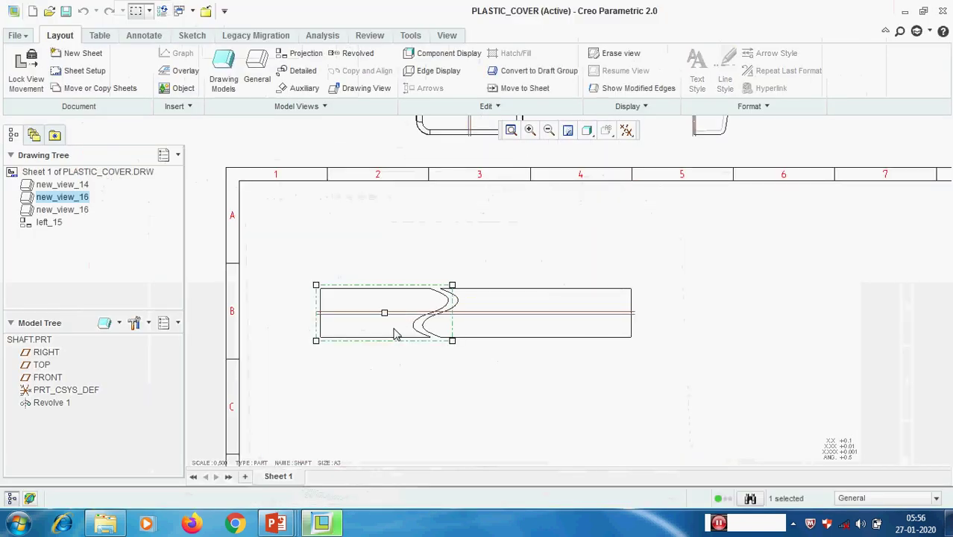
key(Delete)
scroll(425, 346, up, 2)
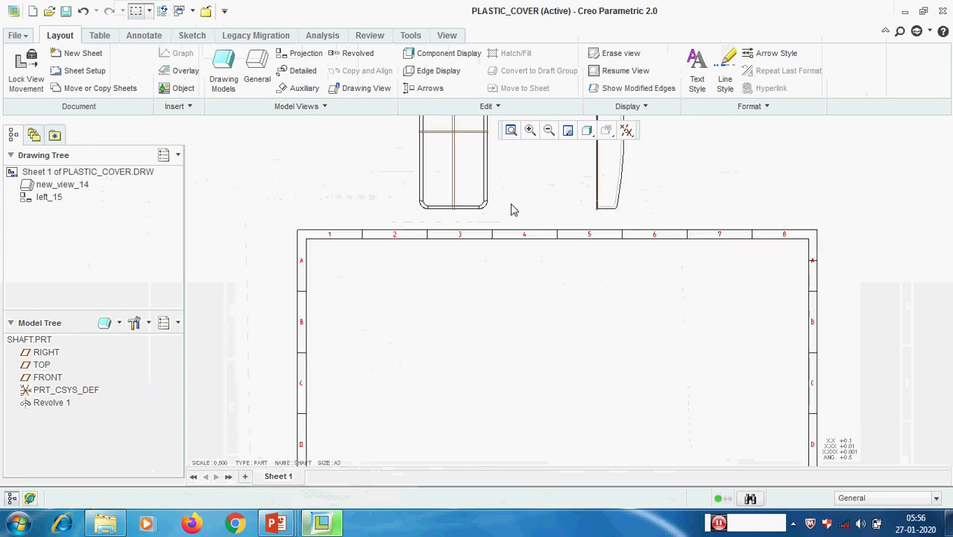
click(466, 157)
drag(466, 157, 508, 401)
click(689, 342)
ctrl+middle_drag(687, 325, 619, 272)
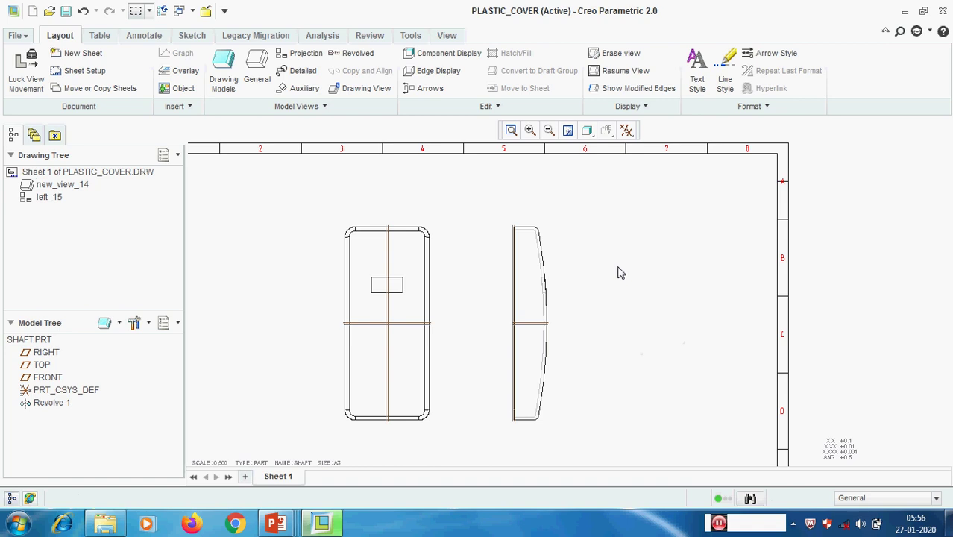
Make side view left_15 a full 2D cross-section using section A.
double_click(532, 297)
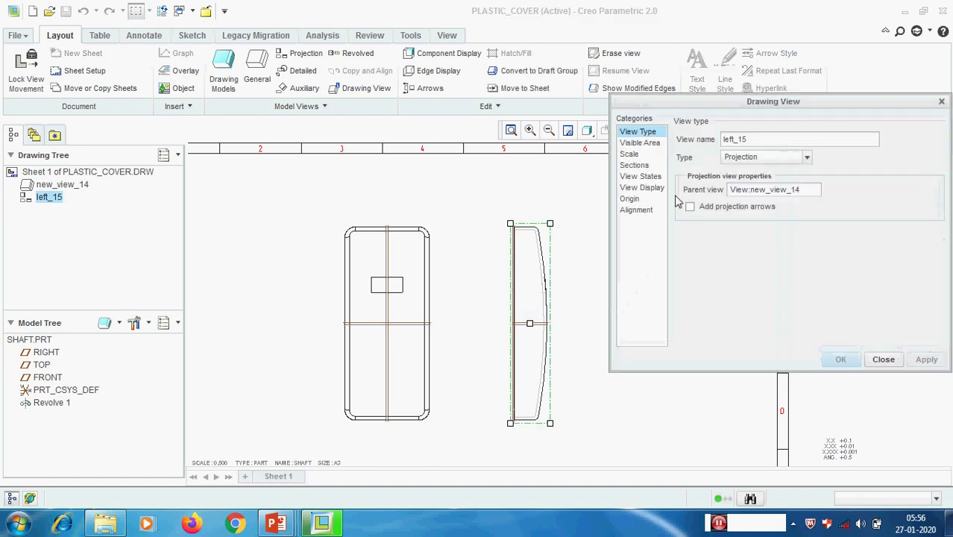
click(635, 165)
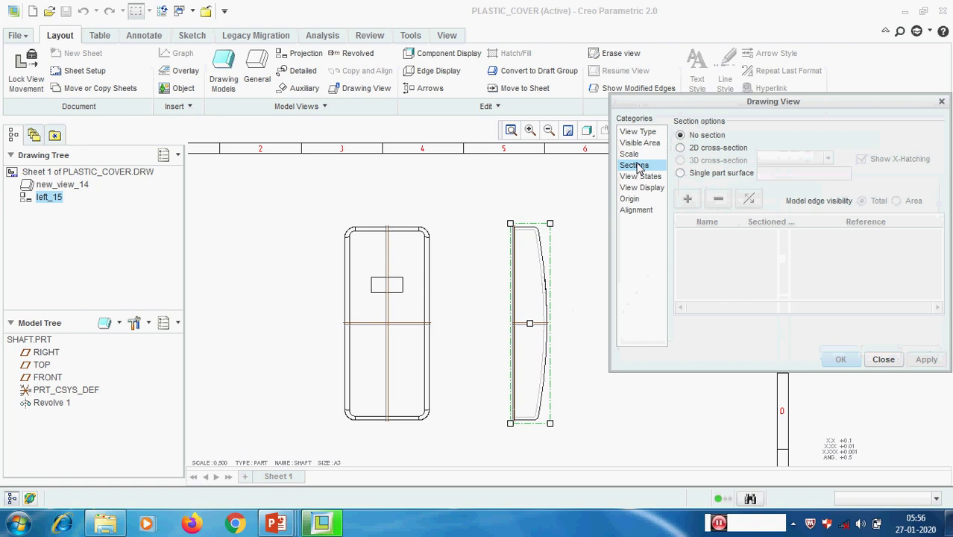
click(693, 148)
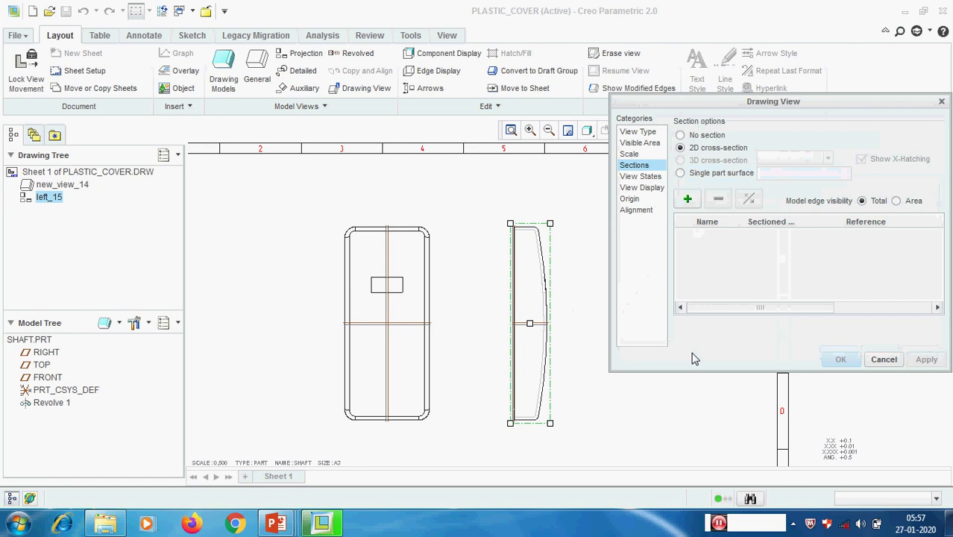
click(687, 202)
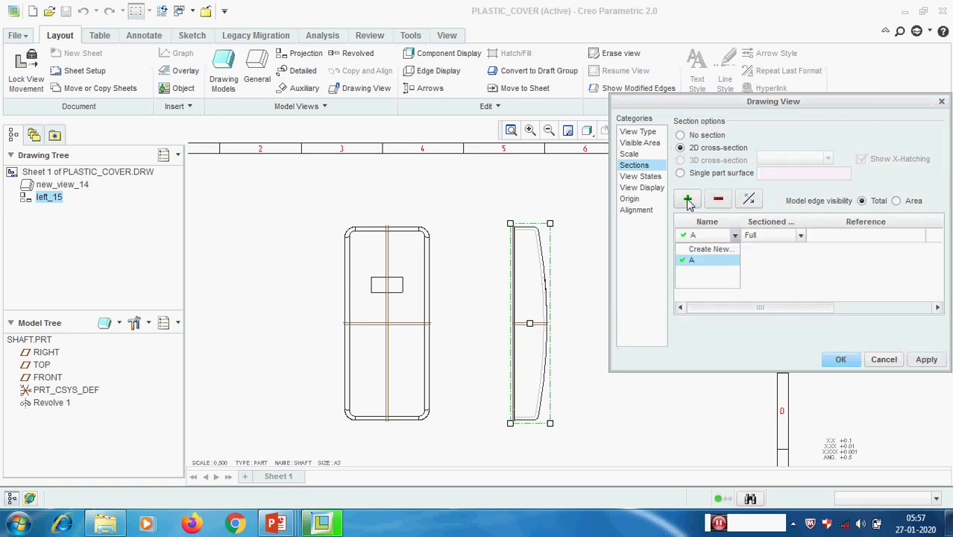
click(710, 261)
scroll(383, 328, down, 2)
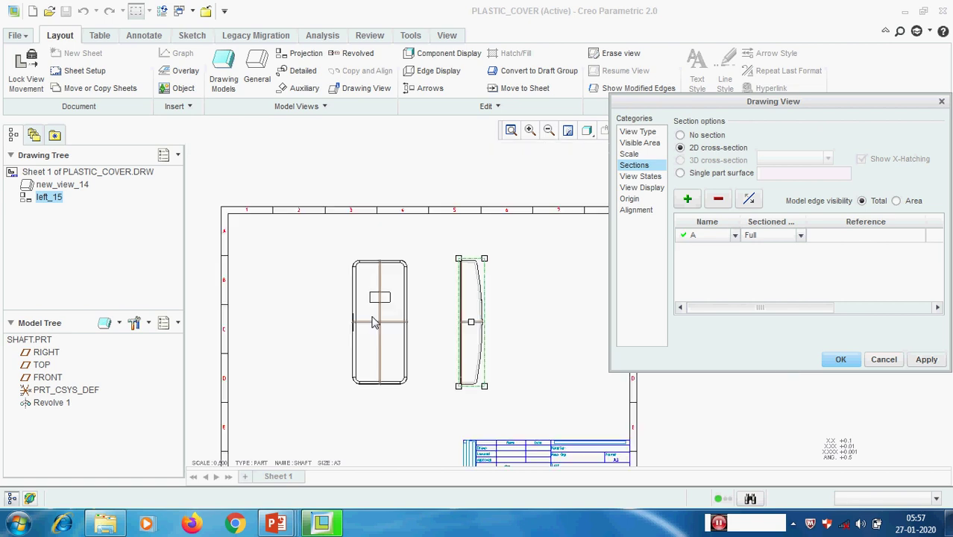
scroll(488, 321, up, 4)
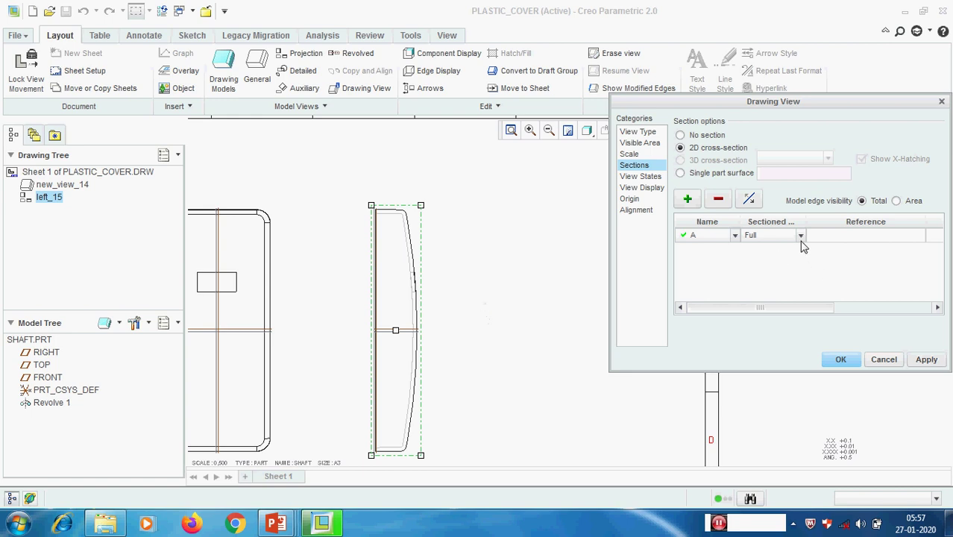
click(927, 359)
scroll(402, 224, up, 3)
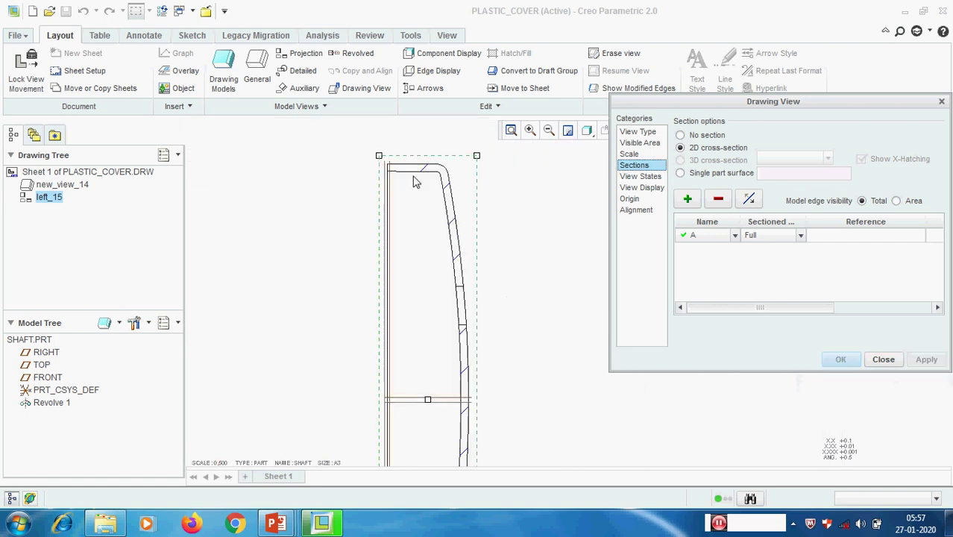
scroll(461, 233, down, 3)
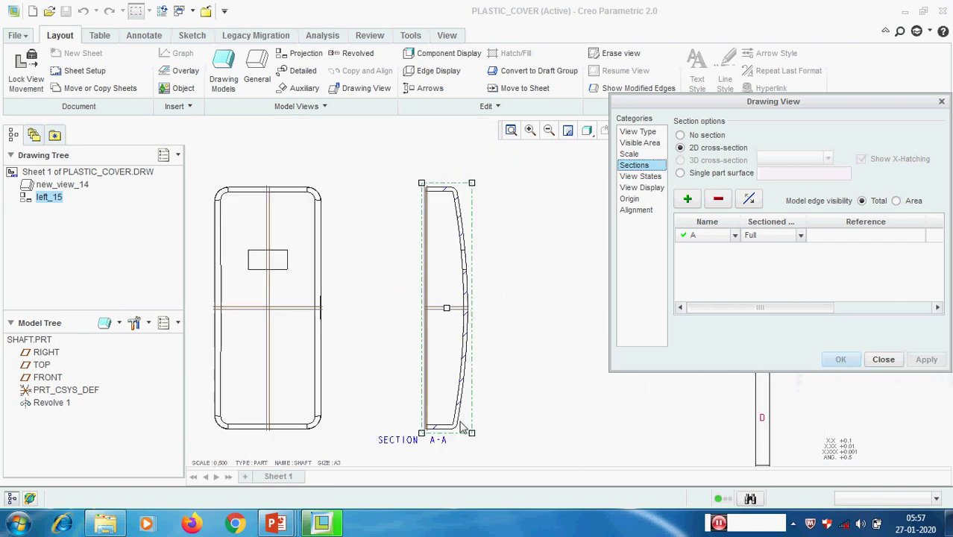
Display the section A-A arrows on front view new_view_14 and apply.
middle_drag(452, 430, 438, 397)
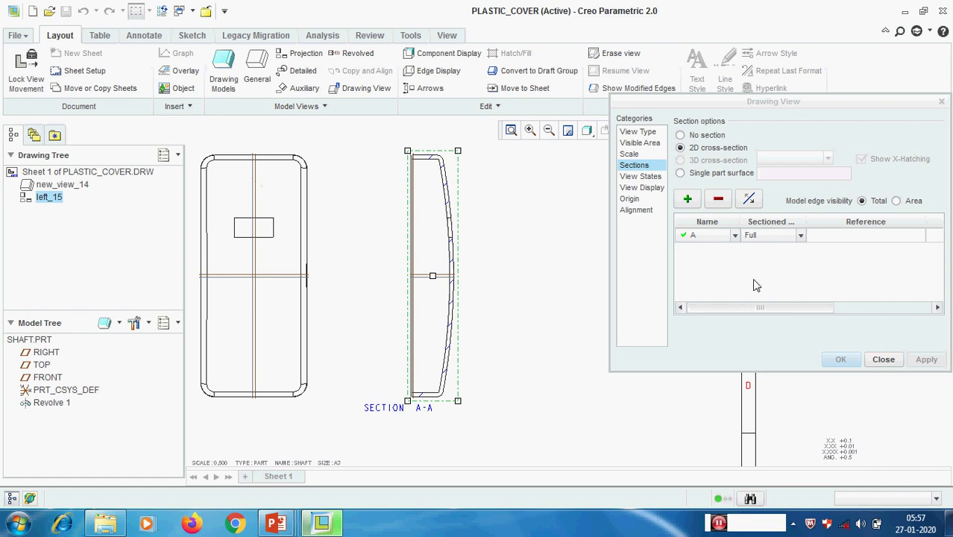
drag(798, 308, 915, 319)
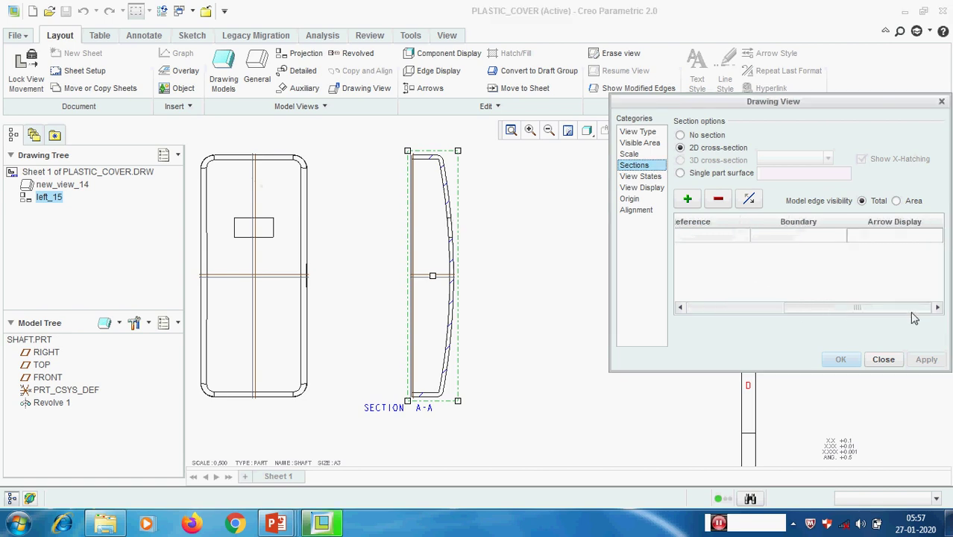
click(900, 238)
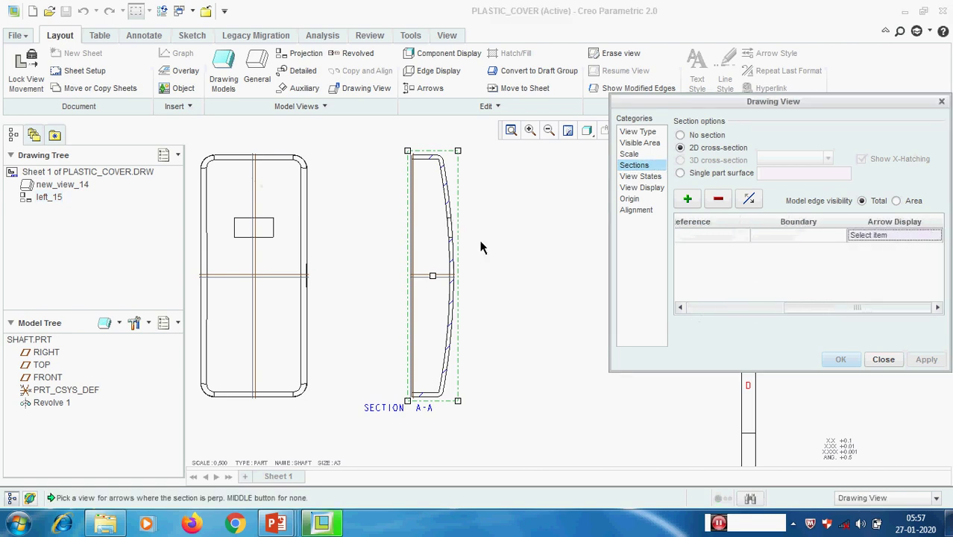
click(278, 190)
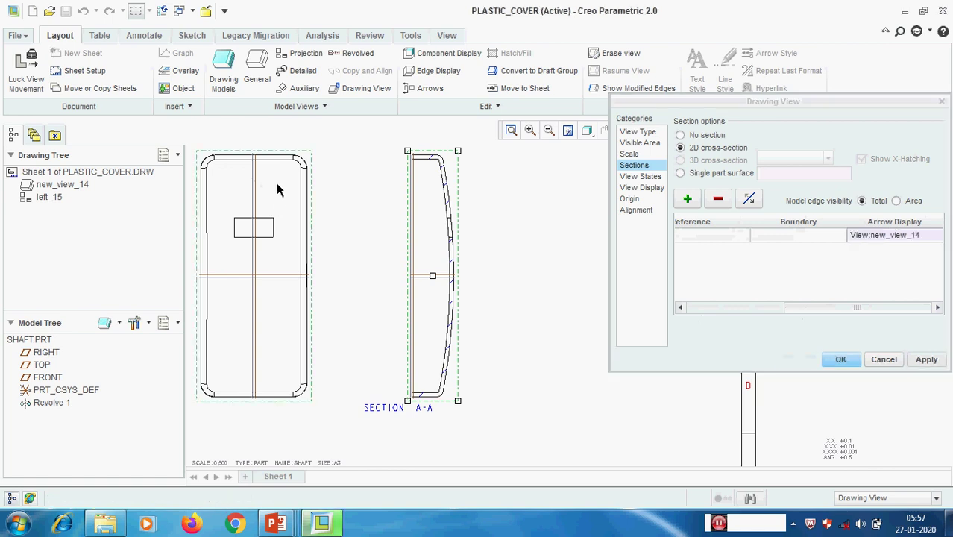
click(927, 360)
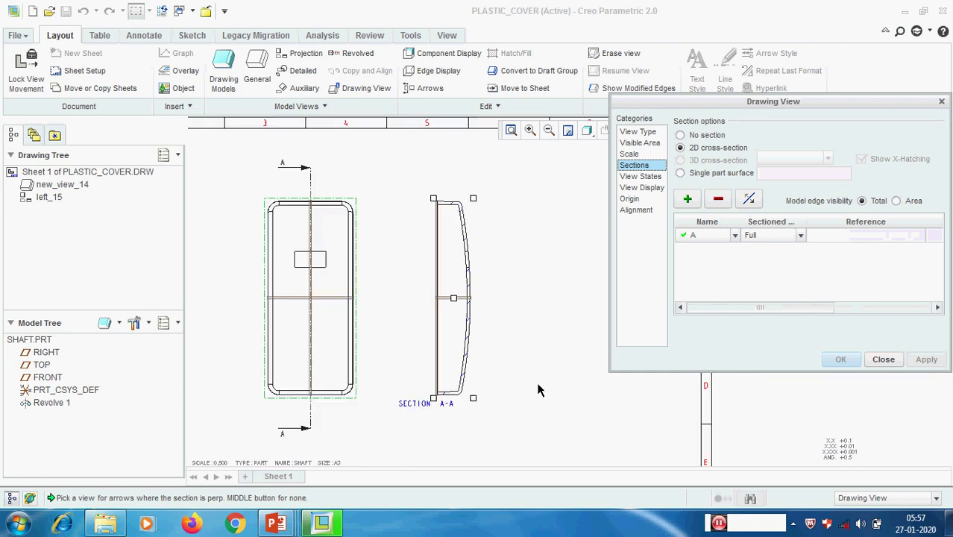
scroll(540, 389, down, 2)
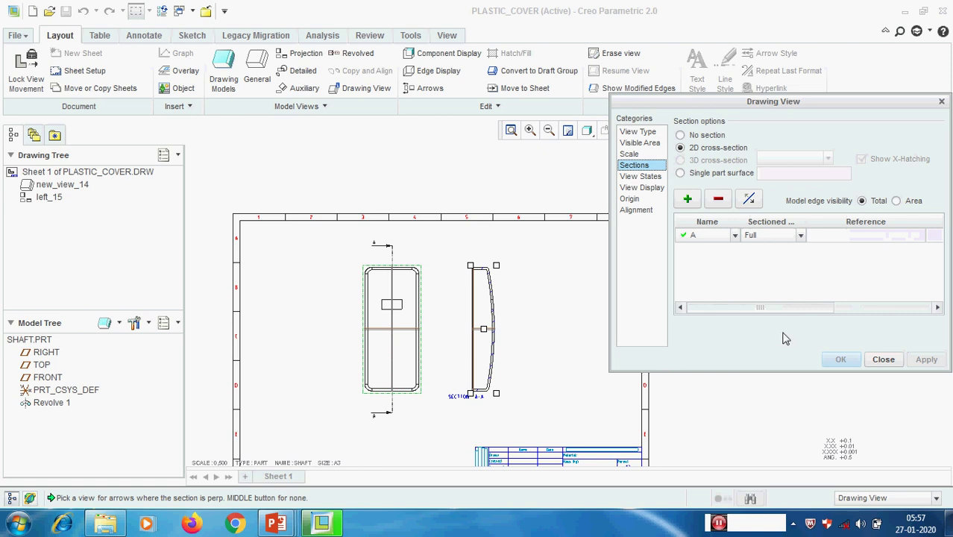
scroll(515, 321, up, 3)
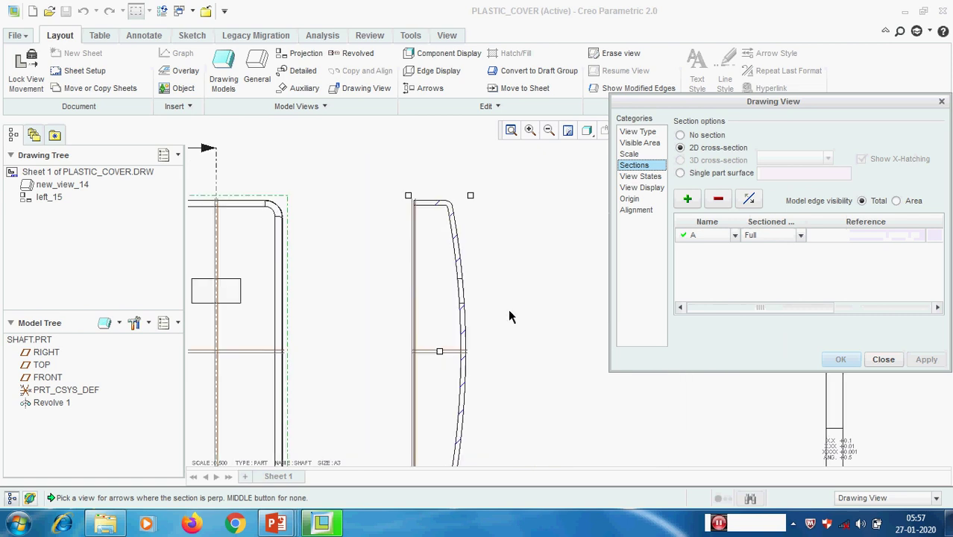
drag(748, 103, 818, 103)
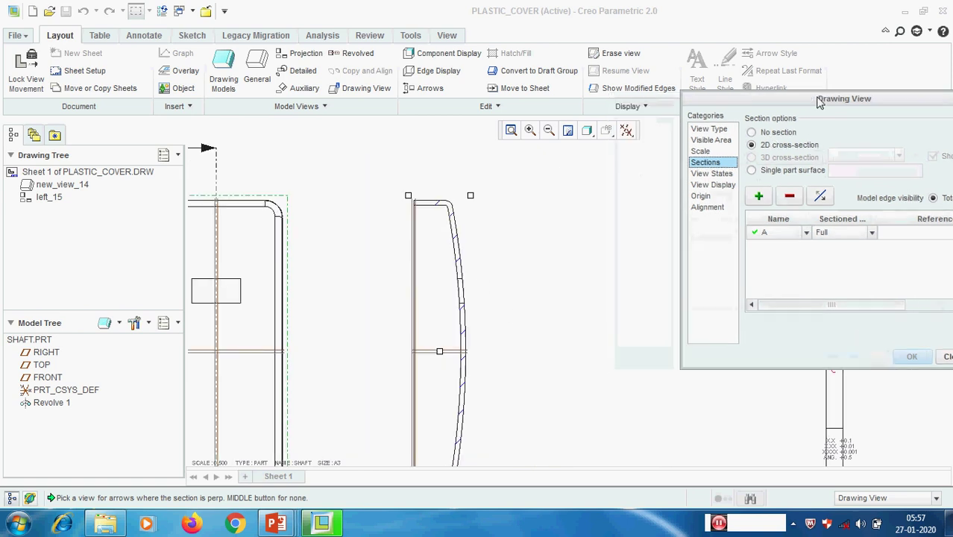
Turn off datum plane display in the drawing.
click(627, 131)
click(656, 226)
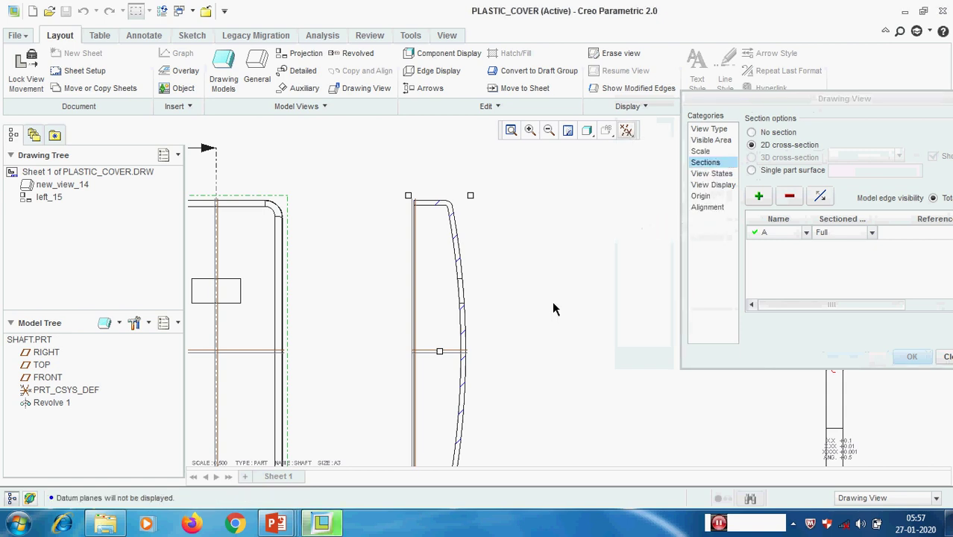
scroll(552, 300, down, 3)
middle_drag(524, 277, 510, 272)
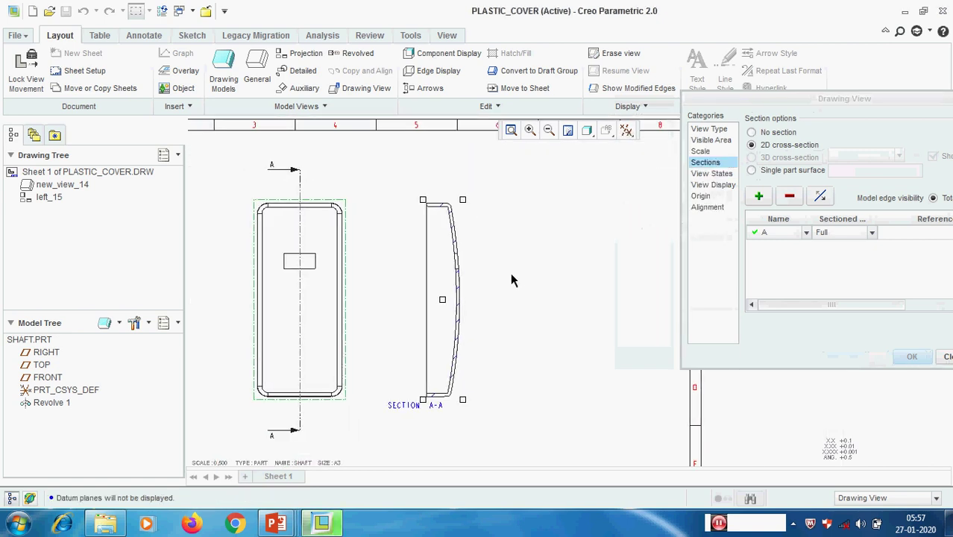
drag(874, 104, 749, 109)
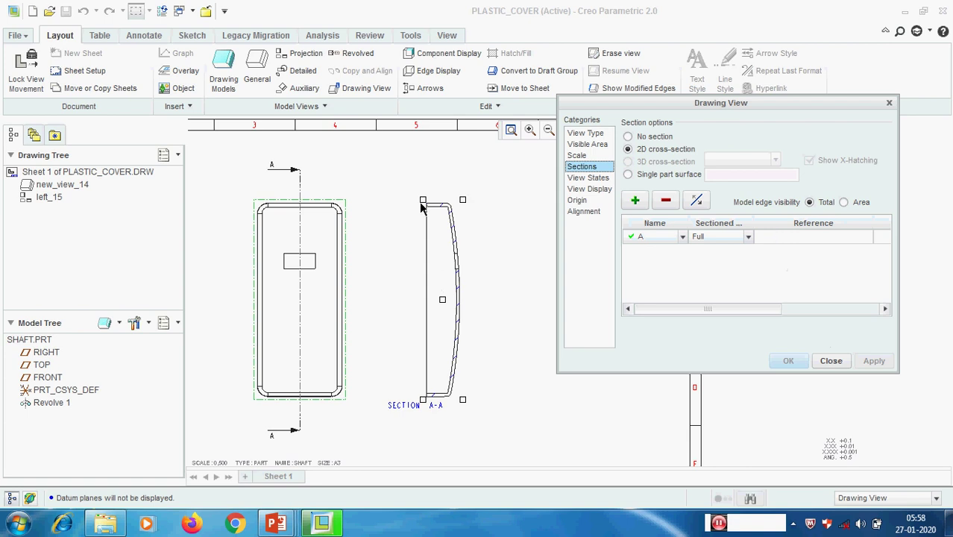
Try Area model edge visibility for section A-A, then revert to Total and apply.
click(843, 202)
click(869, 362)
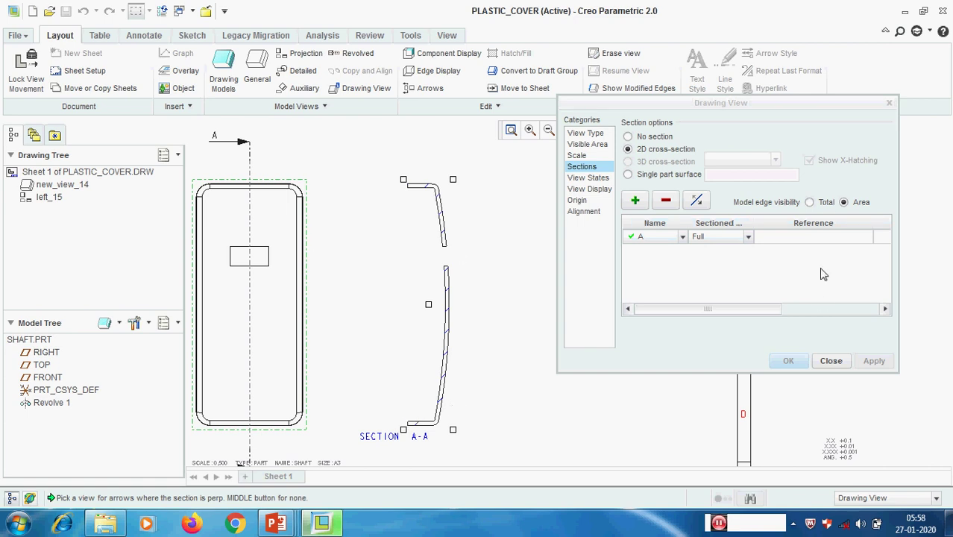
click(810, 202)
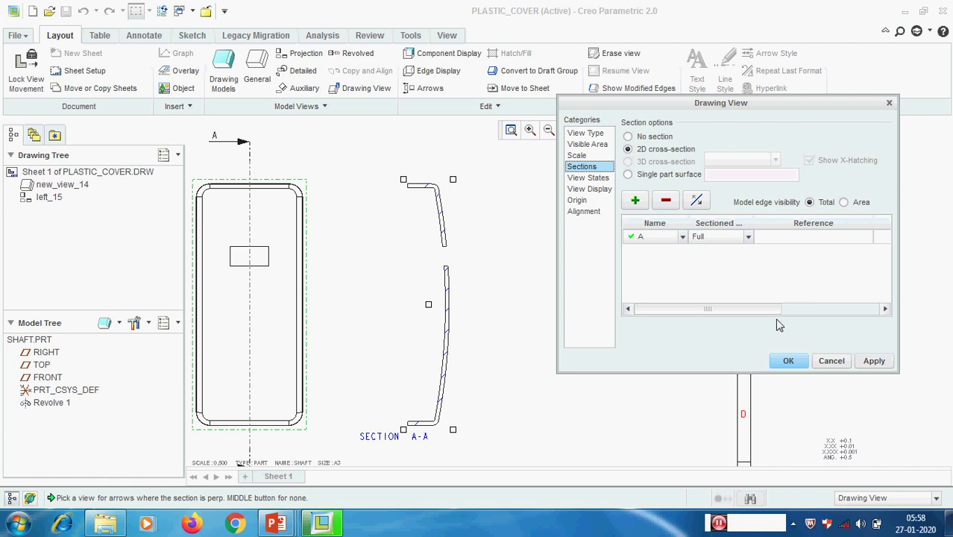
click(874, 361)
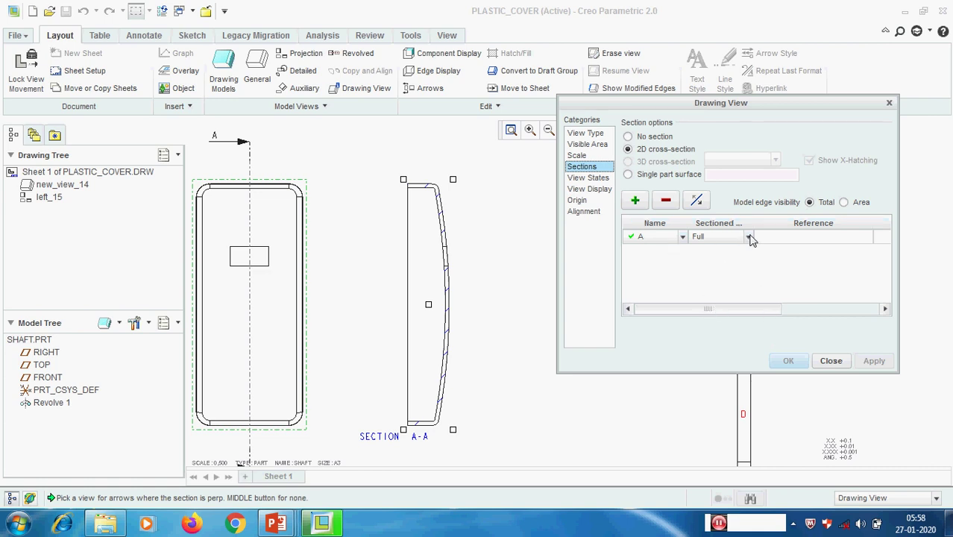
drag(724, 313, 692, 315)
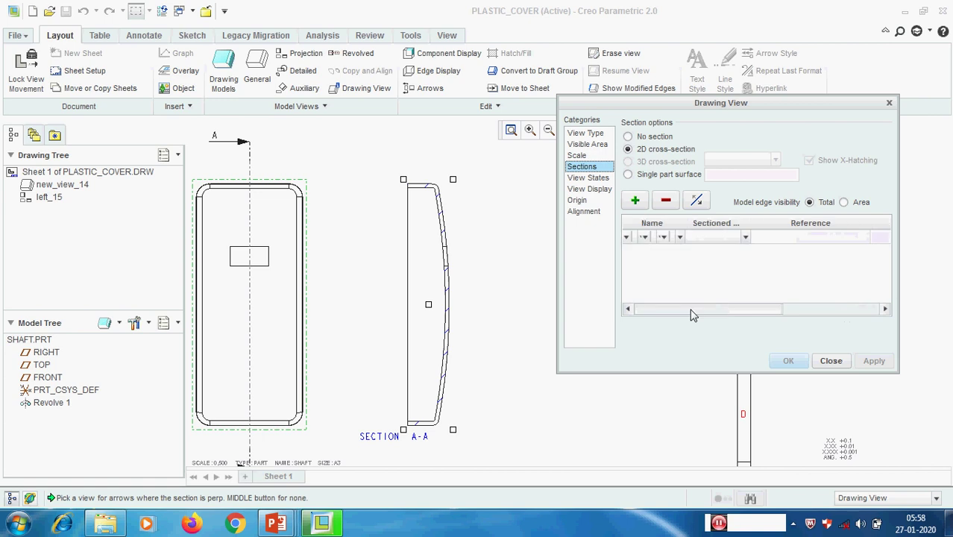
Make section A a half section referenced to the TOP datum plane, with planes shown again.
click(748, 237)
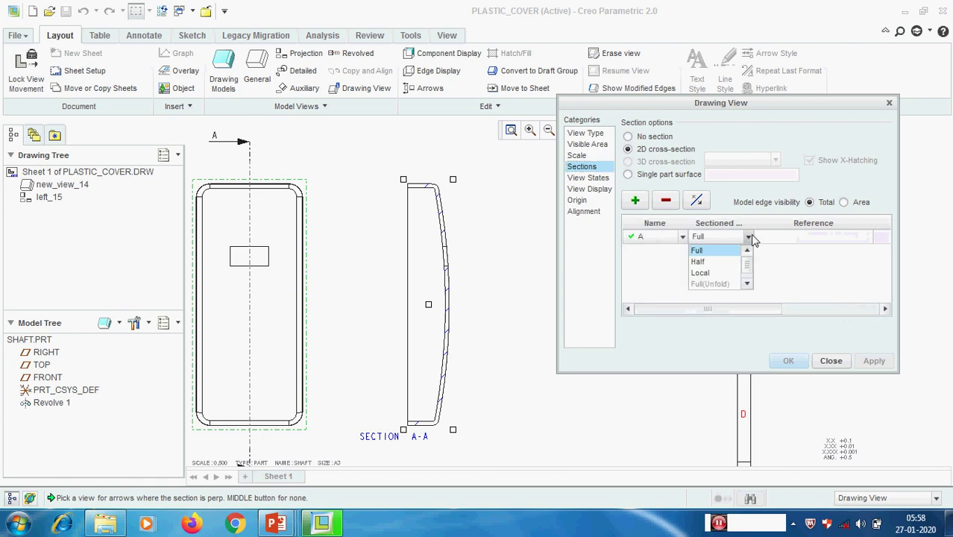
click(707, 266)
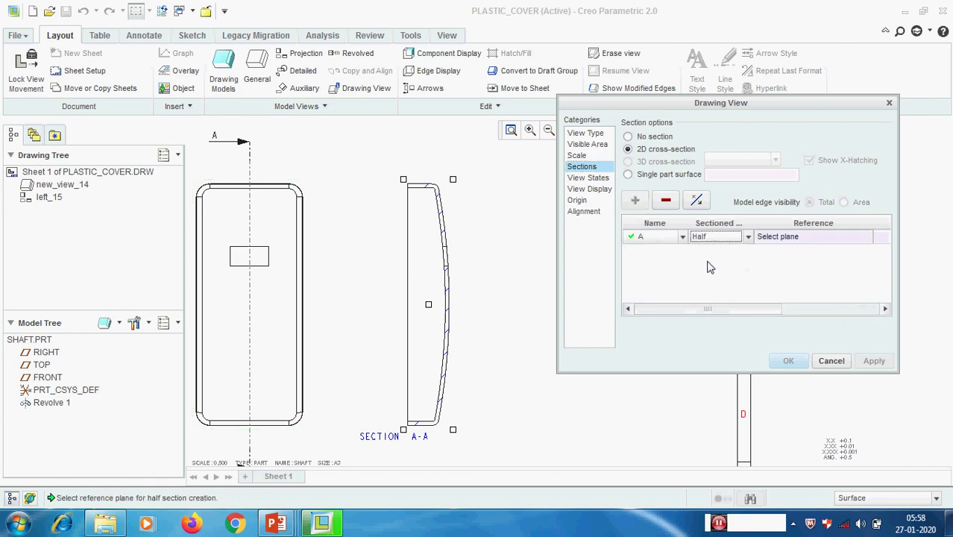
mouse_move(680, 110)
mouse_down()
mouse_move(776, 104)
mouse_move(609, 85)
mouse_up()
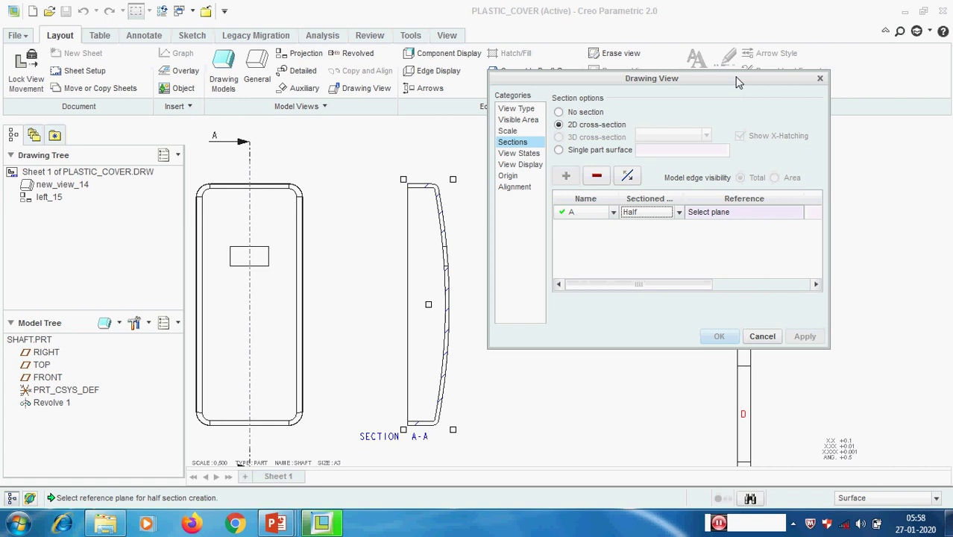
drag(828, 124, 927, 117)
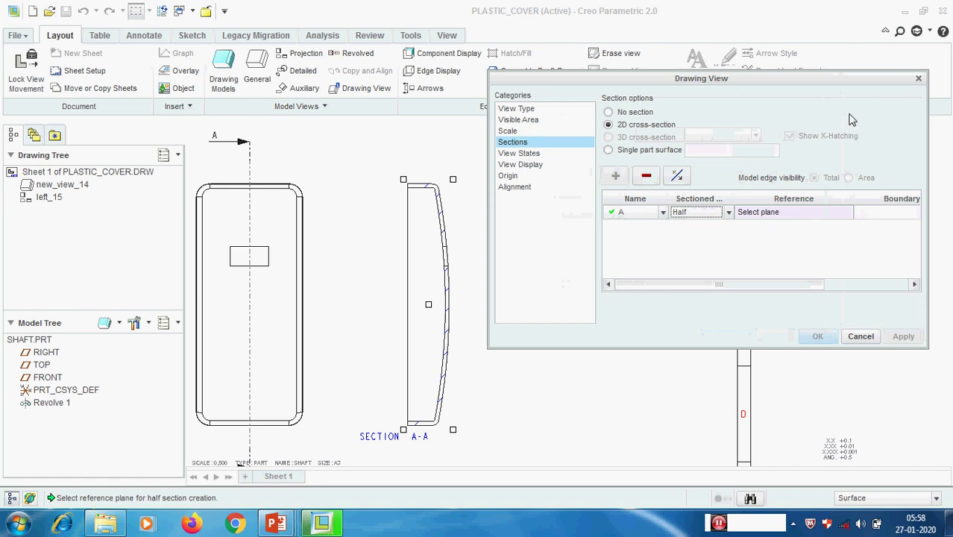
mouse_move(638, 80)
mouse_down()
mouse_move(642, 103)
mouse_move(605, 131)
mouse_up()
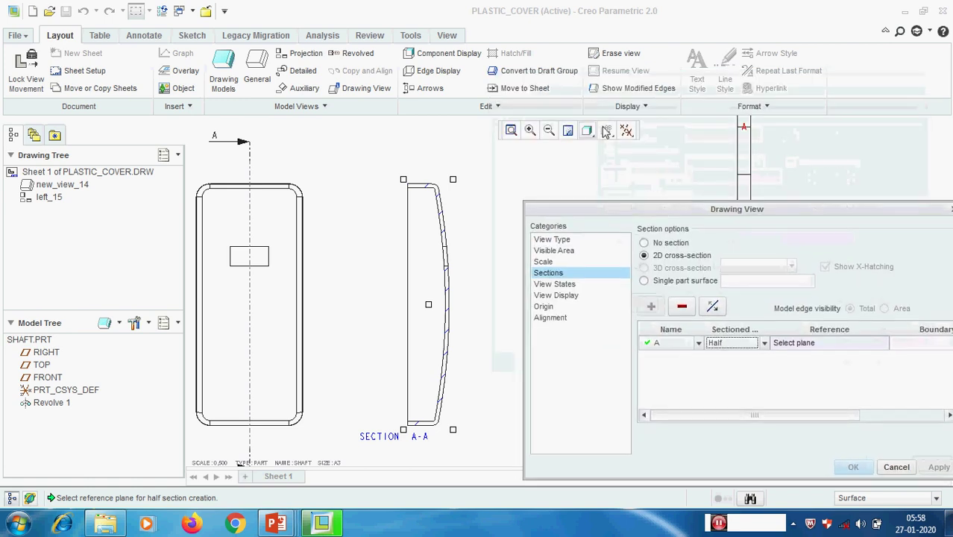
click(627, 131)
click(654, 226)
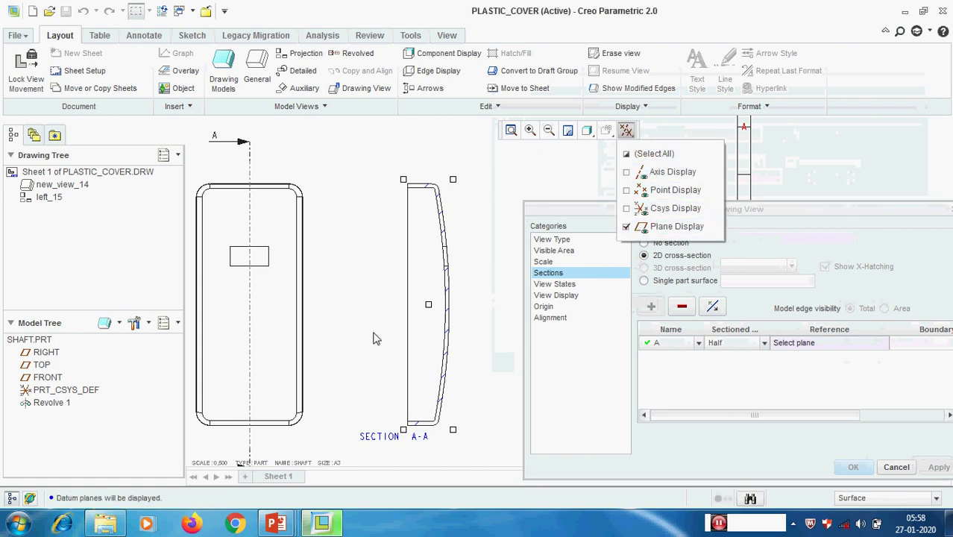
scroll(464, 305, up, 2)
scroll(401, 269, down, 2)
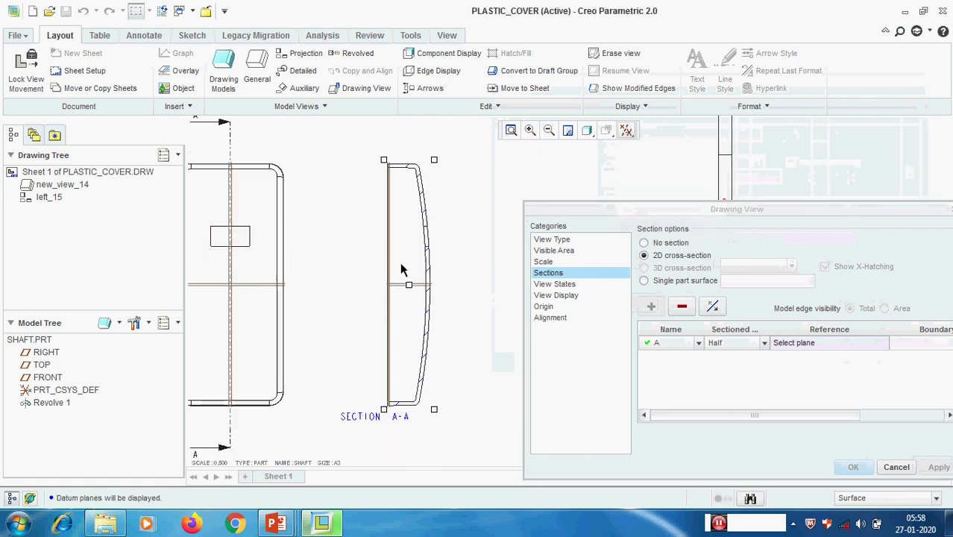
click(417, 286)
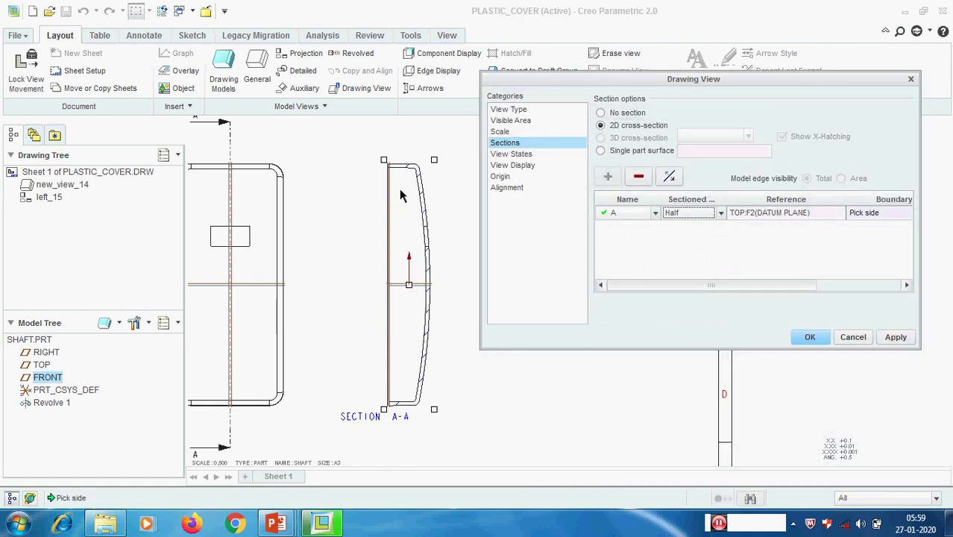
click(896, 336)
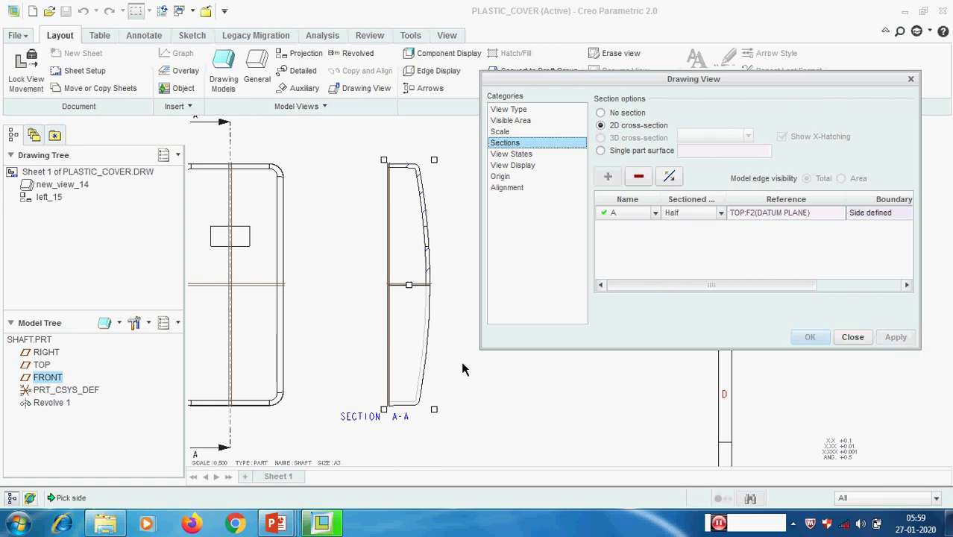
Change section A's Sectioned type from Half to Local.
scroll(459, 326, down, 3)
scroll(415, 304, up, 3)
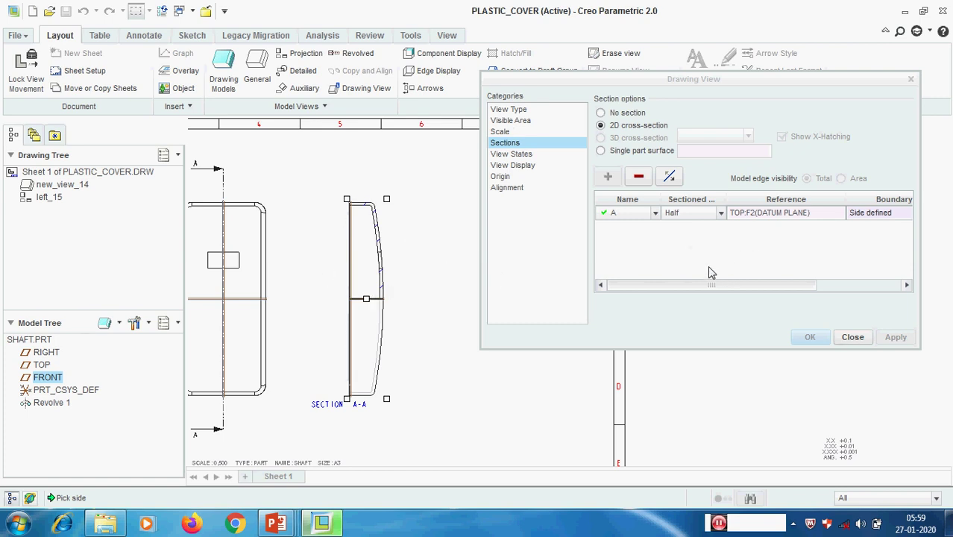
click(720, 213)
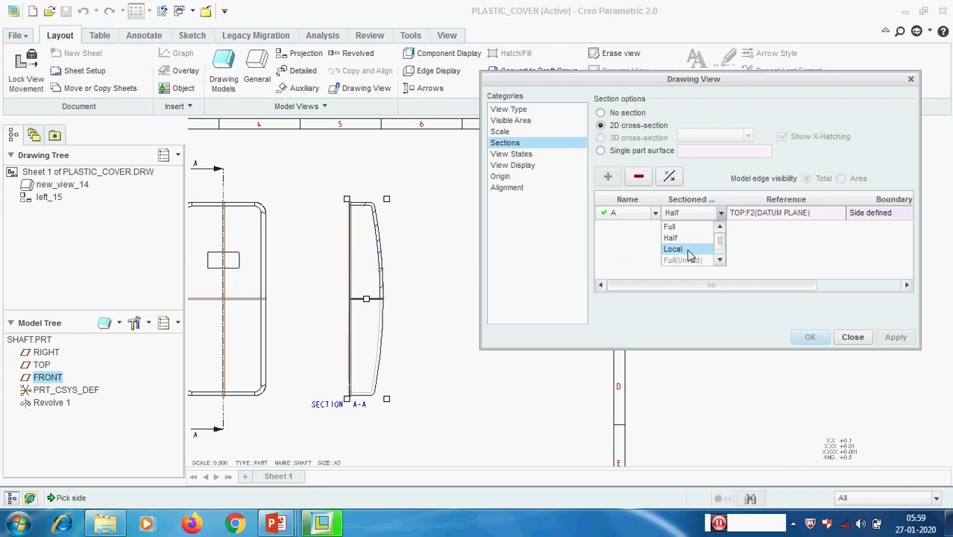
click(773, 251)
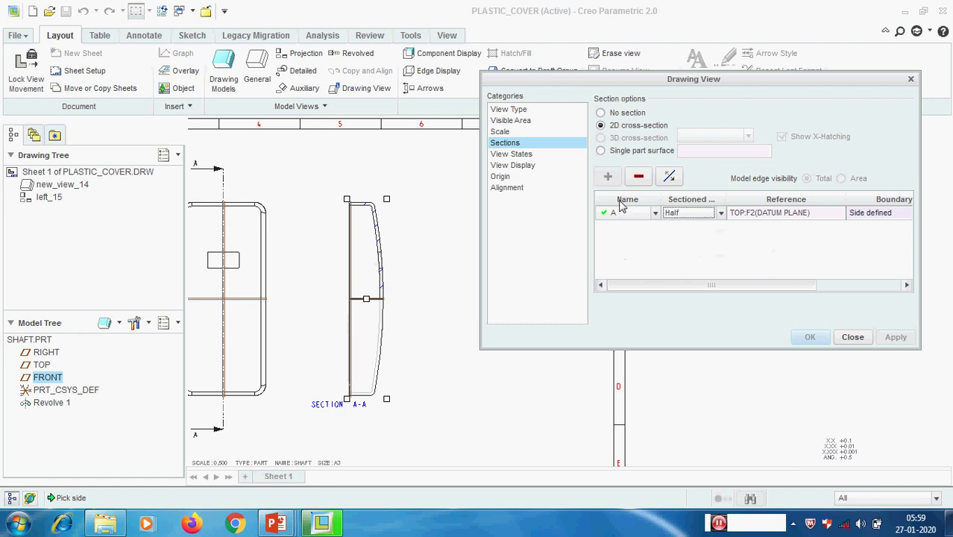
click(720, 212)
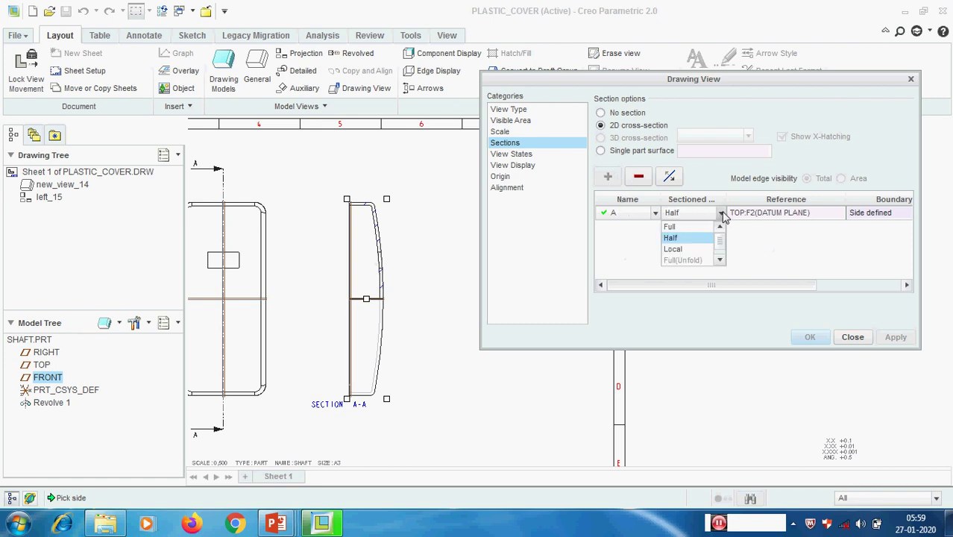
click(687, 248)
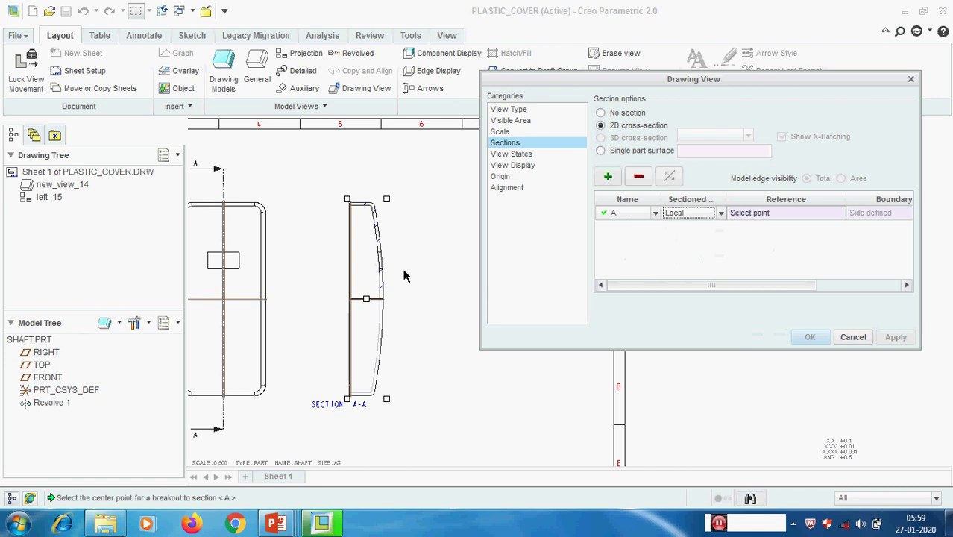
Pick a breakout centre on section A, sketch a first spline boundary around the notch, and apply.
scroll(374, 258, up, 3)
scroll(374, 258, up, 3)
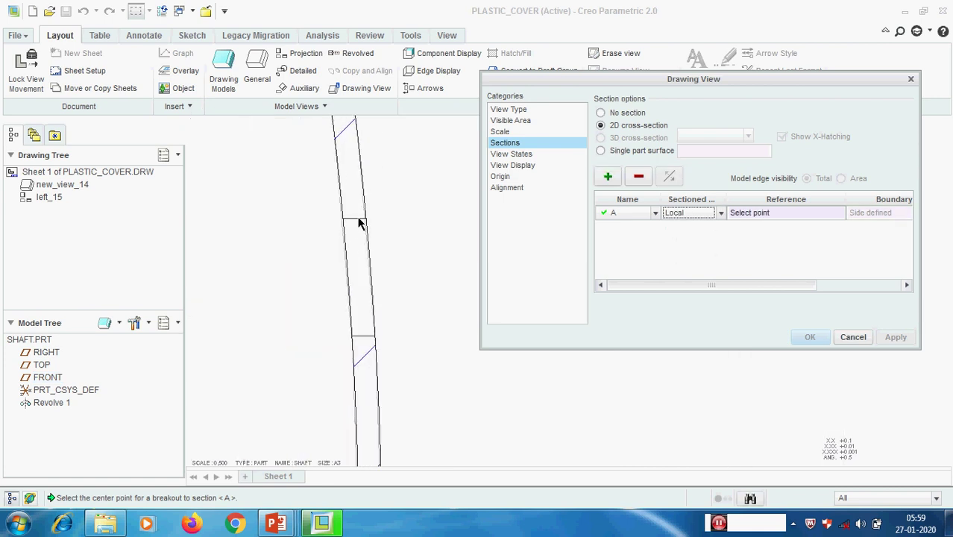
click(354, 224)
scroll(334, 254, down, 3)
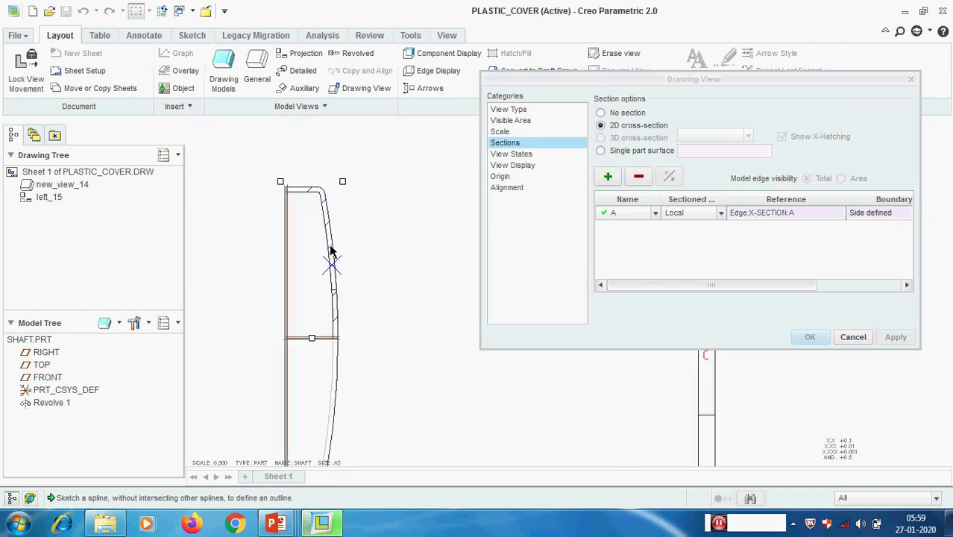
click(320, 240)
click(355, 276)
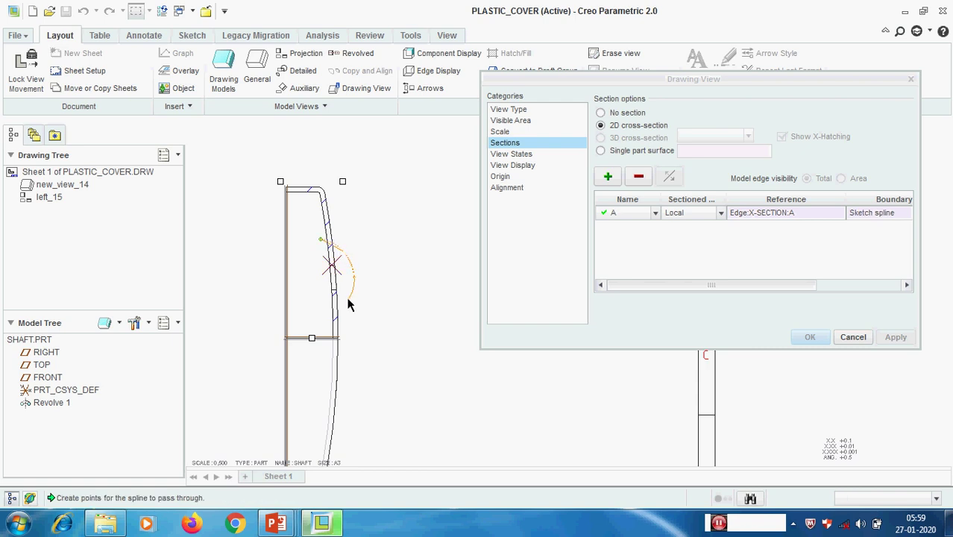
click(306, 302)
middle_click(306, 255)
click(896, 337)
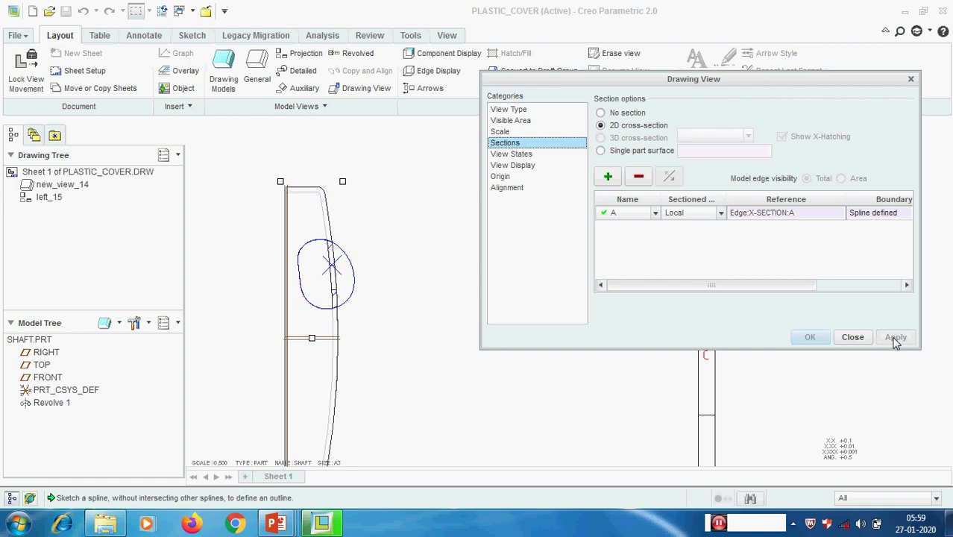
Redefine the local section boundary as a larger closed spline around the notch and apply.
scroll(351, 294, up, 2)
scroll(415, 269, down, 1)
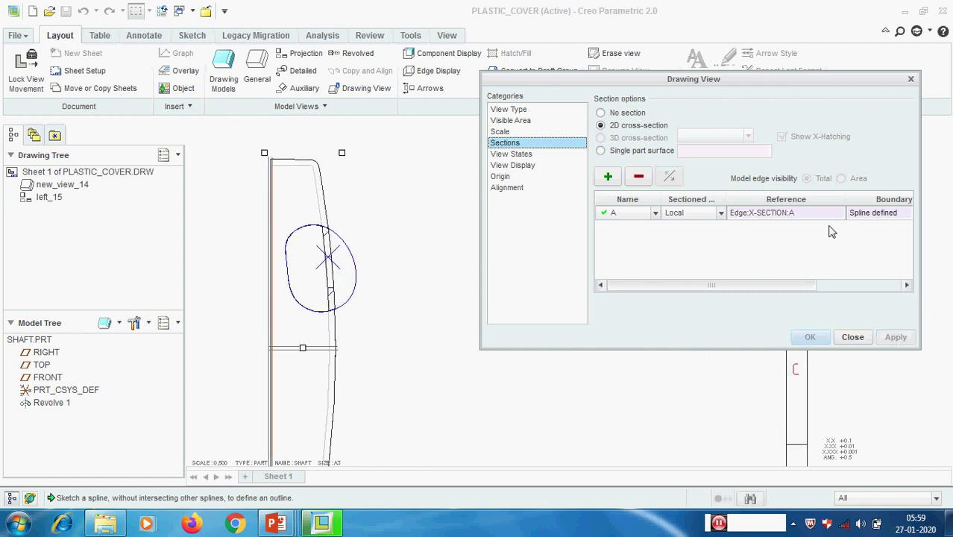
click(872, 216)
scroll(319, 250, up, 2)
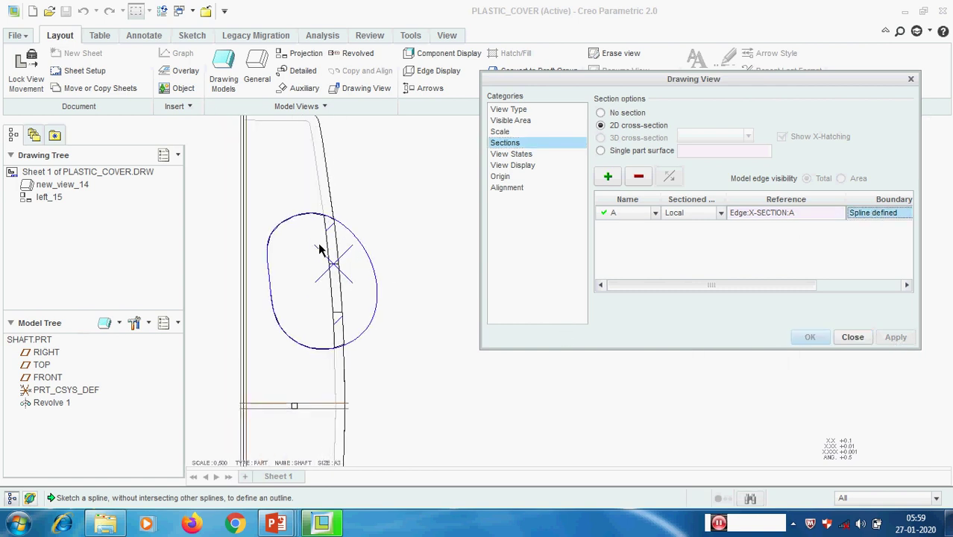
click(306, 226)
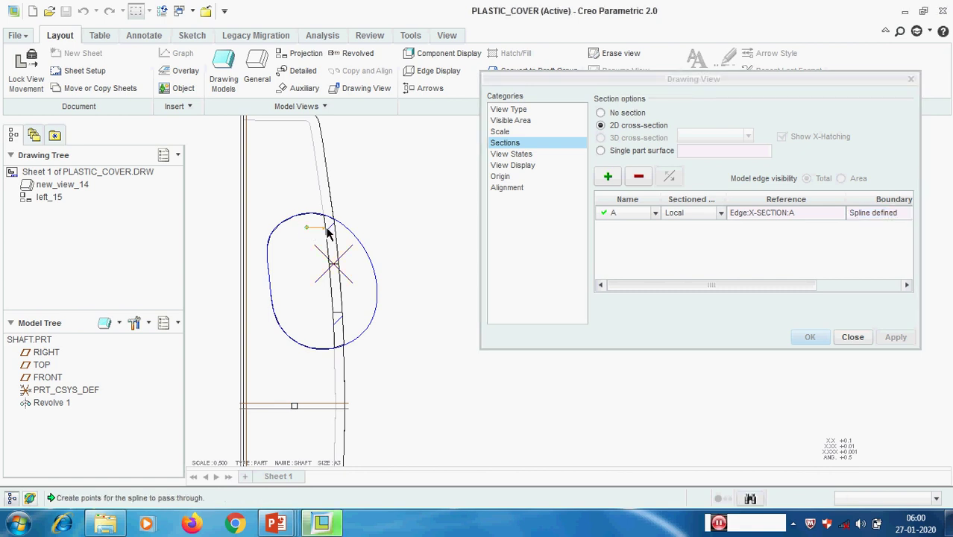
click(374, 292)
click(363, 334)
click(309, 339)
click(296, 319)
click(285, 277)
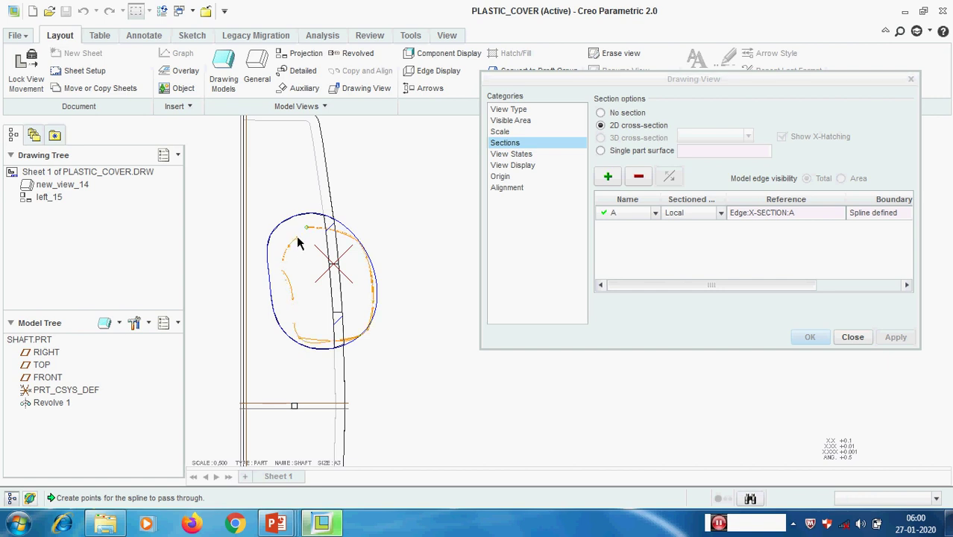
middle_click(296, 242)
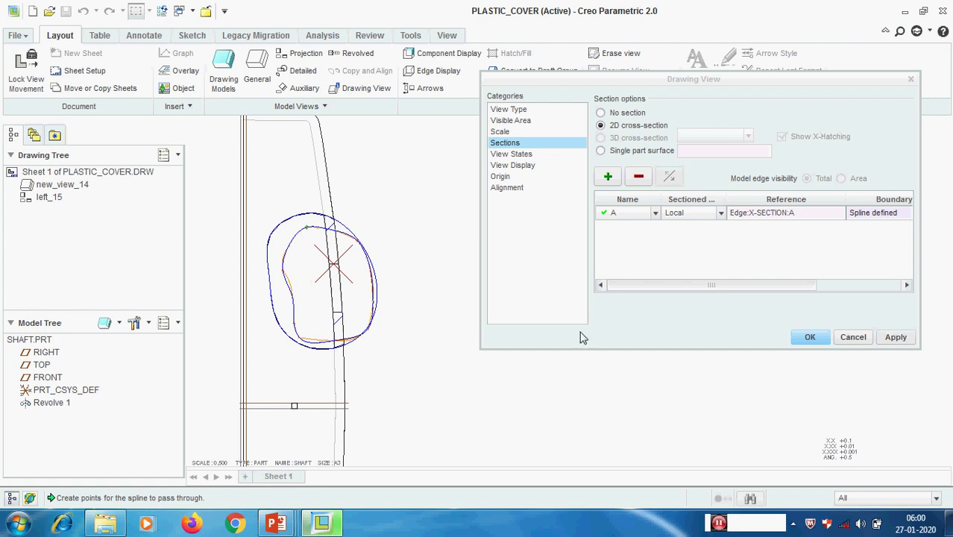
click(892, 338)
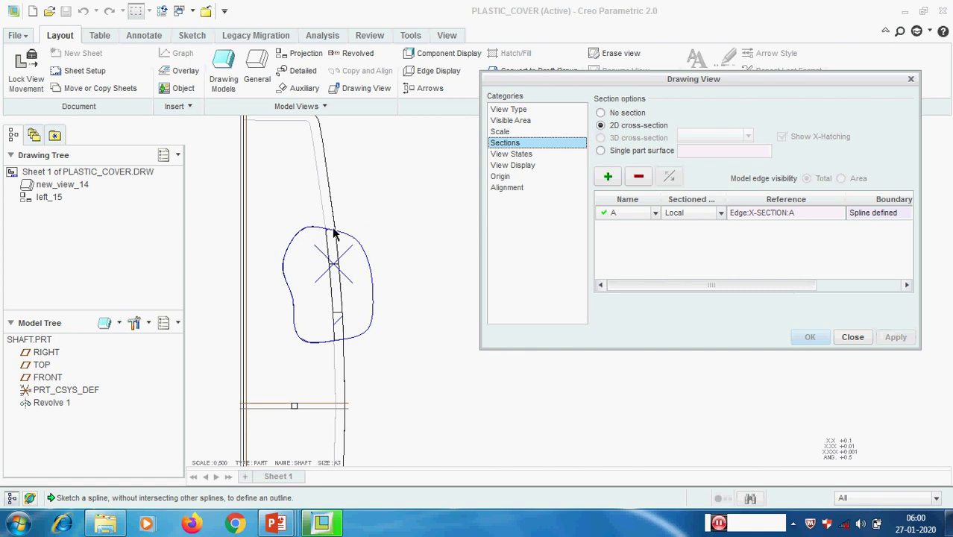
Close the view properties, deselect the side view, and pan the sheet up.
drag(759, 285, 685, 279)
click(857, 337)
click(499, 315)
middle_drag(499, 314, 493, 258)
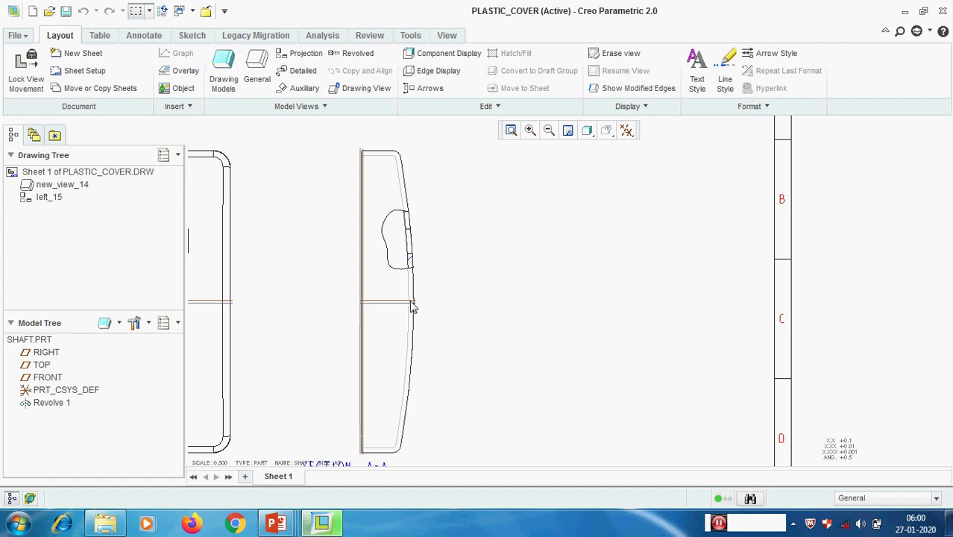
click(286, 526)
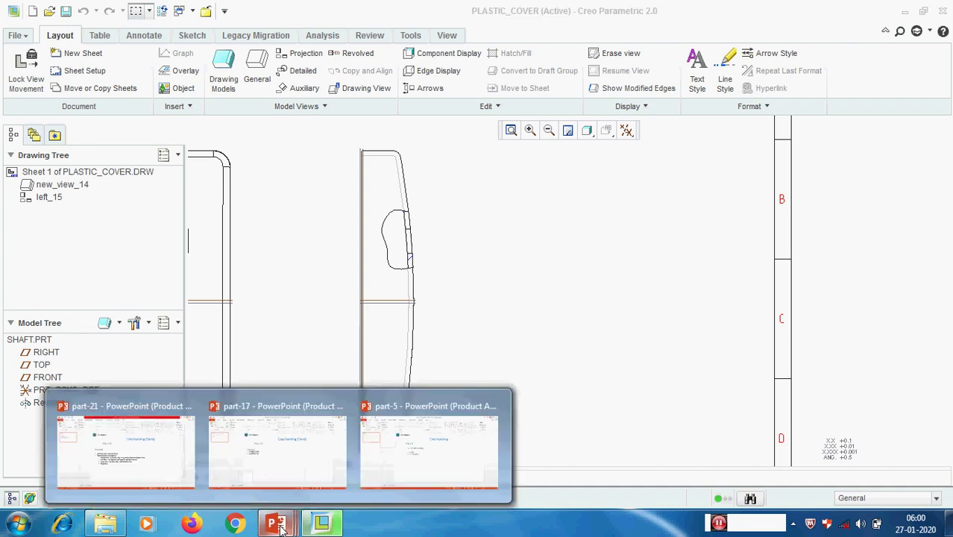
click(270, 382)
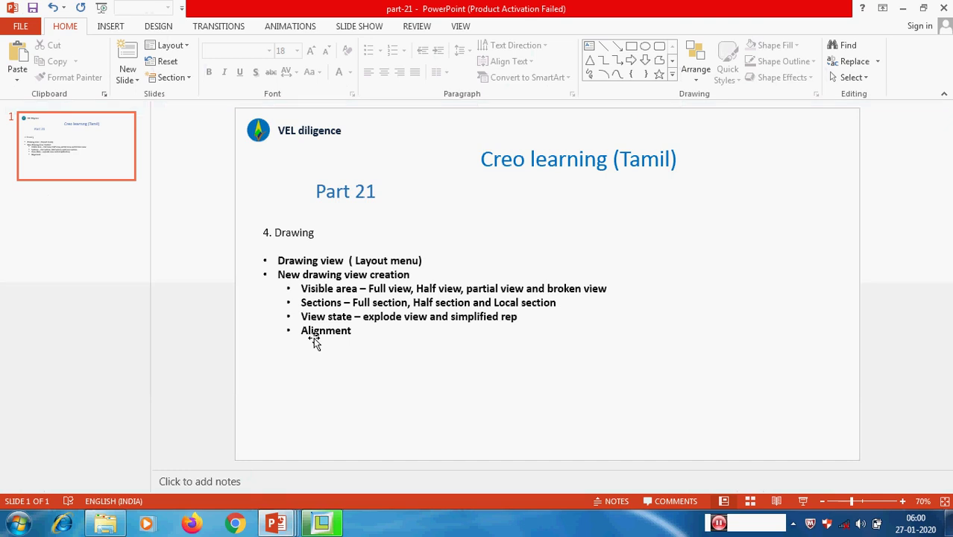
click(904, 8)
scroll(432, 325, up, 2)
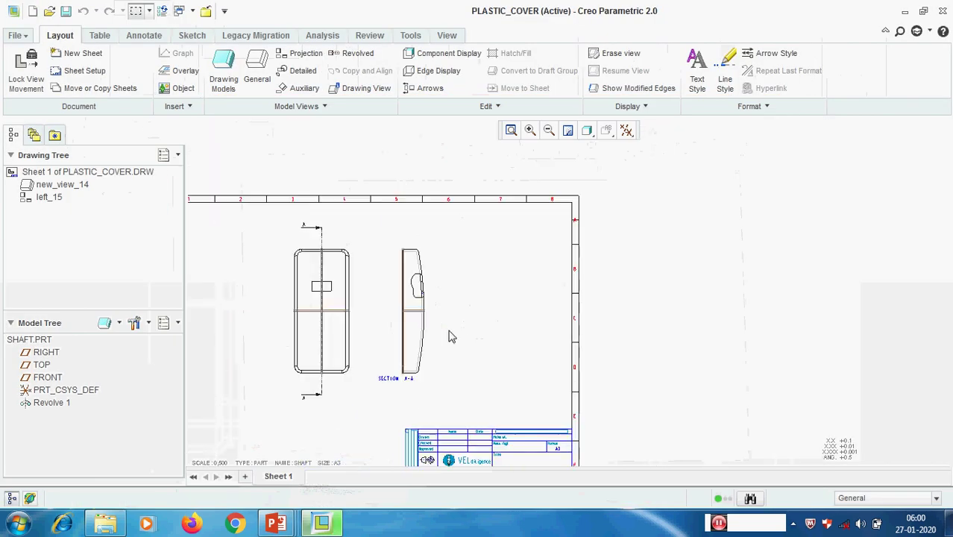
Open left_15's view properties and check its Visible Area, Scale and Sections settings.
ctrl+middle_drag(447, 282, 459, 242)
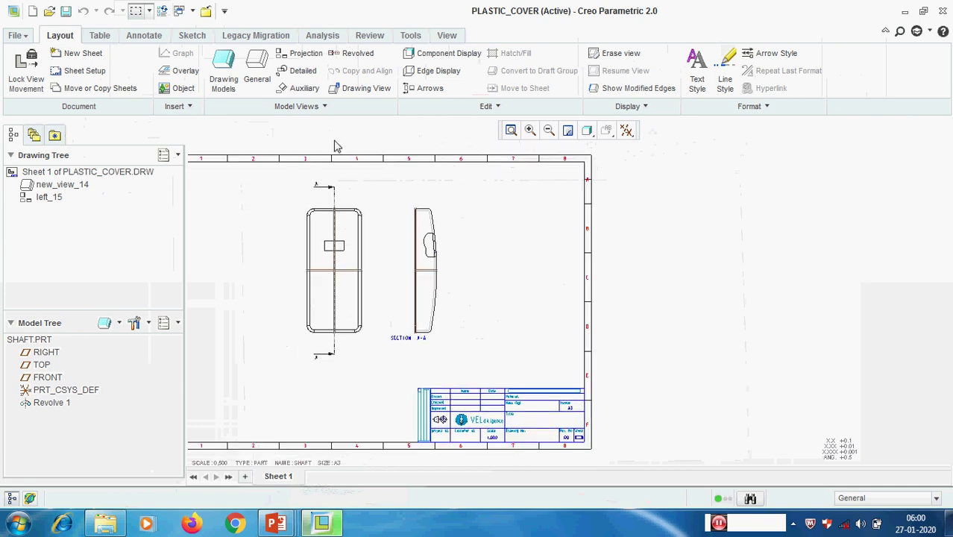
click(420, 263)
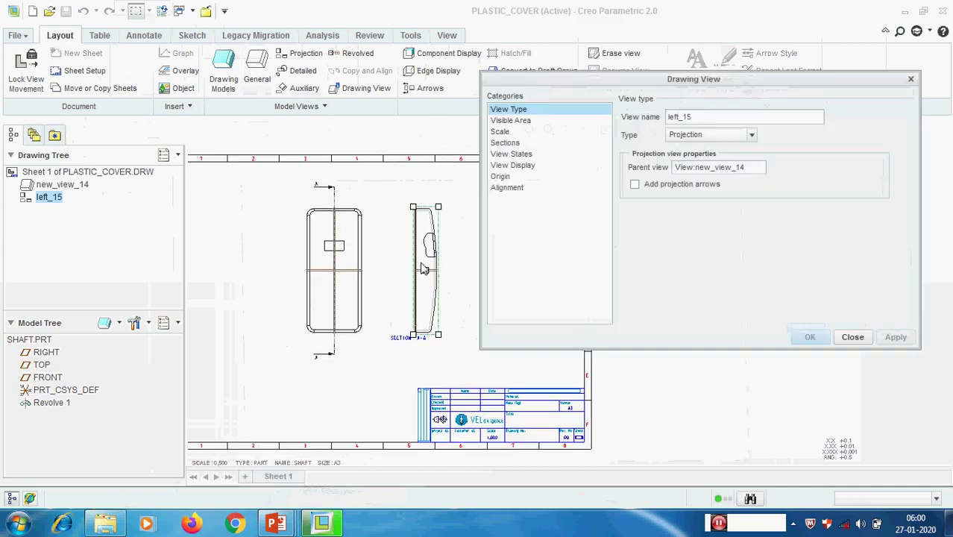
click(531, 124)
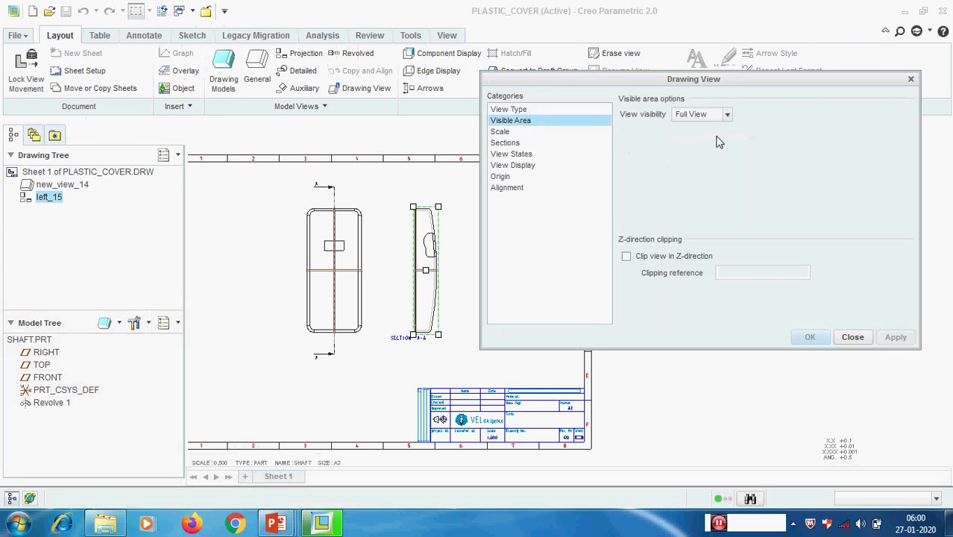
click(503, 133)
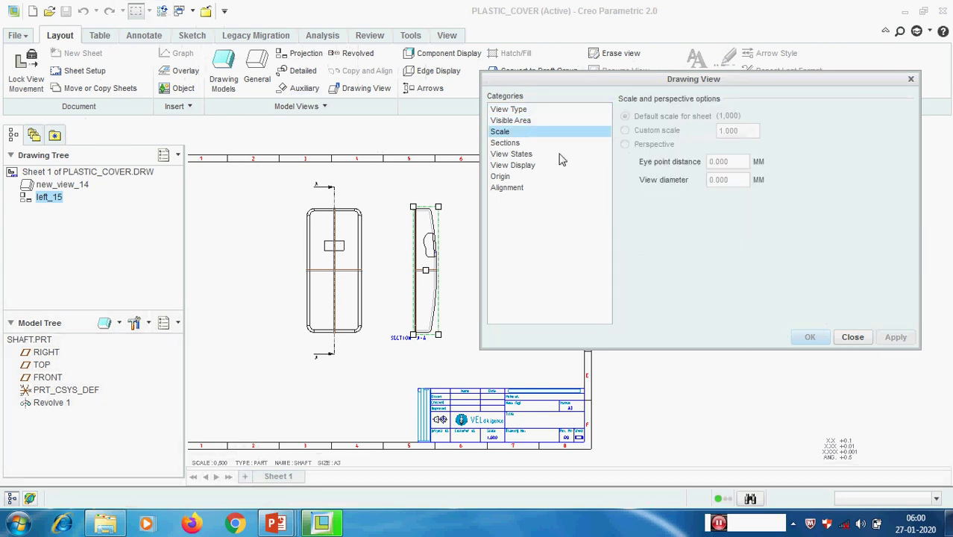
click(504, 142)
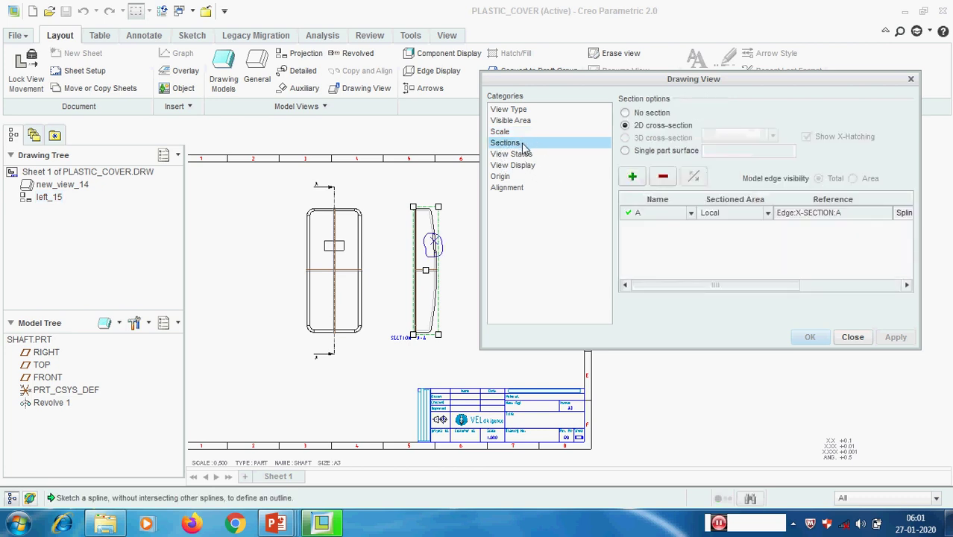
Bring the part-5 PowerPoint presentation forward briefly, then close it.
click(276, 524)
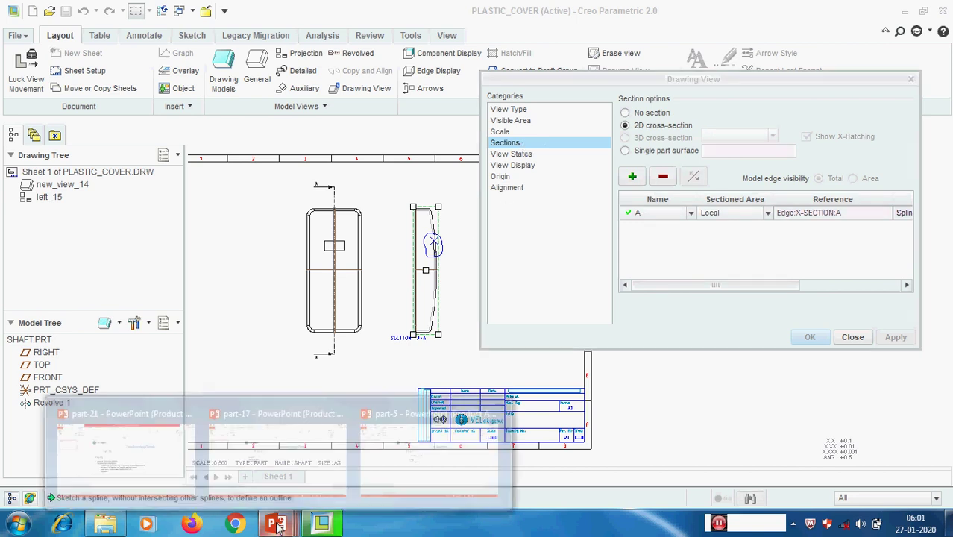
click(419, 447)
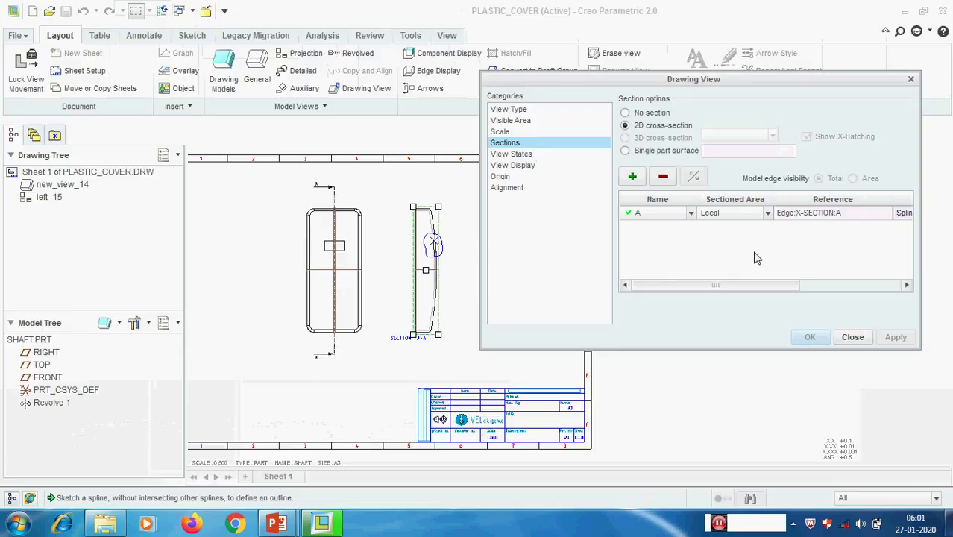
click(943, 7)
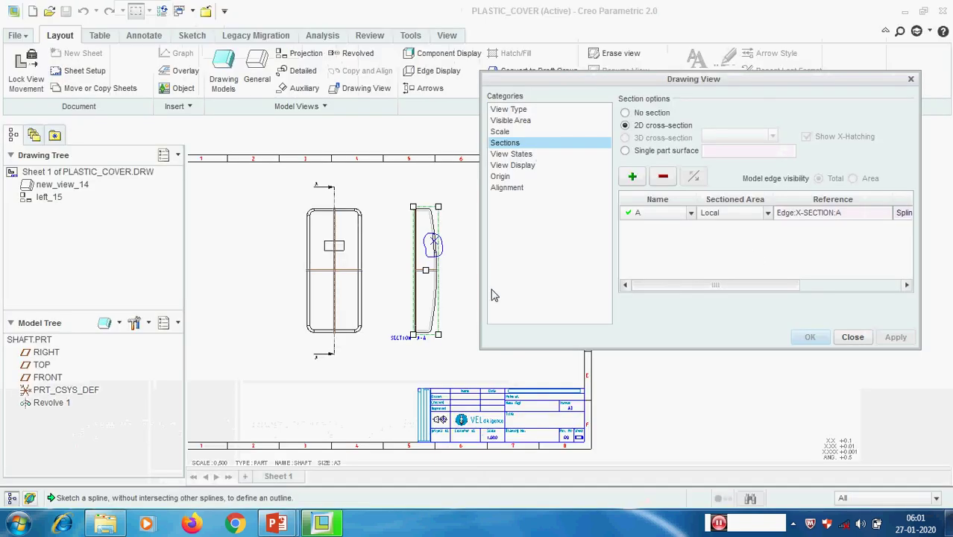
Review the View States and View Display options, then close the view properties.
click(515, 153)
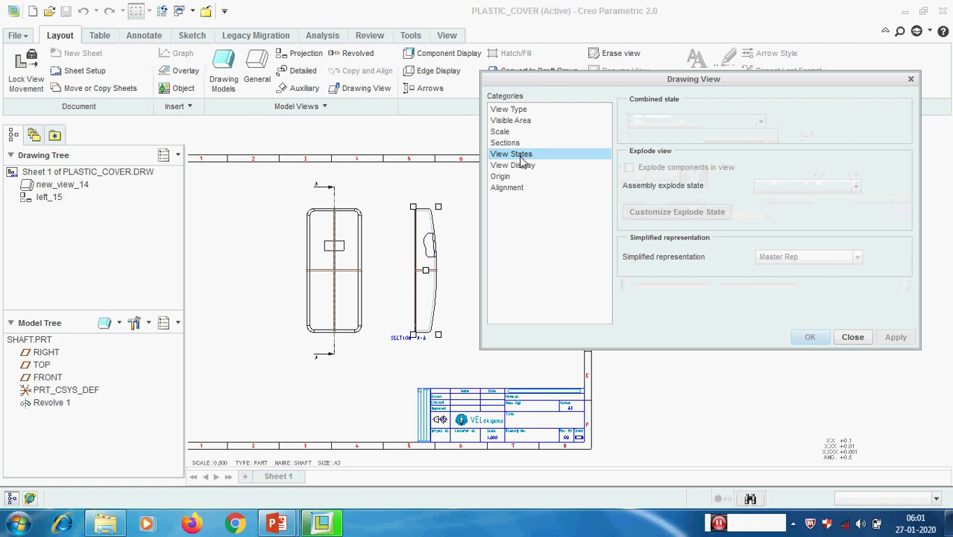
click(520, 167)
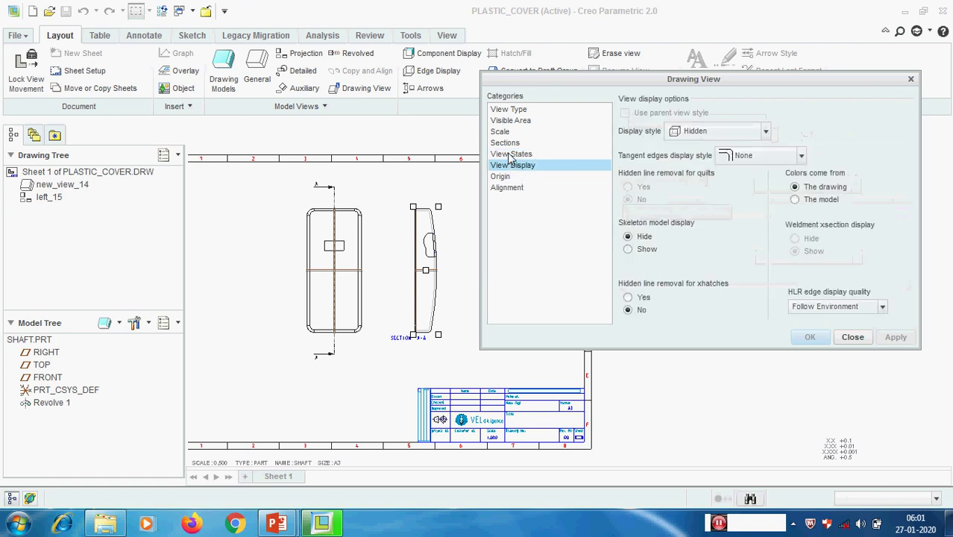
click(511, 154)
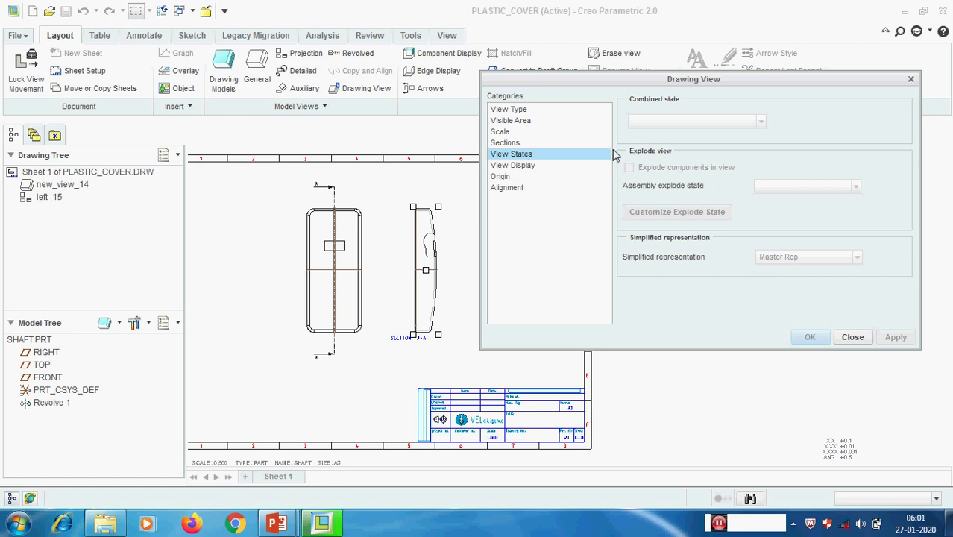
click(852, 337)
Drag front view new_view_14 with its section view above the sheet border.
click(347, 248)
scroll(365, 283, down, 3)
drag(368, 285, 371, 180)
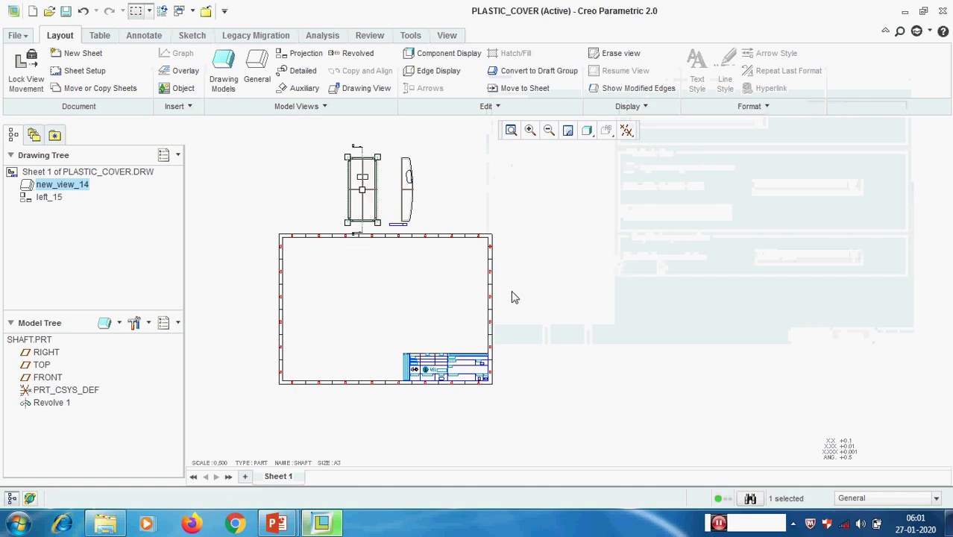
Pan the sheet, glance at the Drawing Models options, and close the part-17 presentation.
click(449, 264)
scroll(349, 260, up, 2)
middle_drag(349, 261, 376, 273)
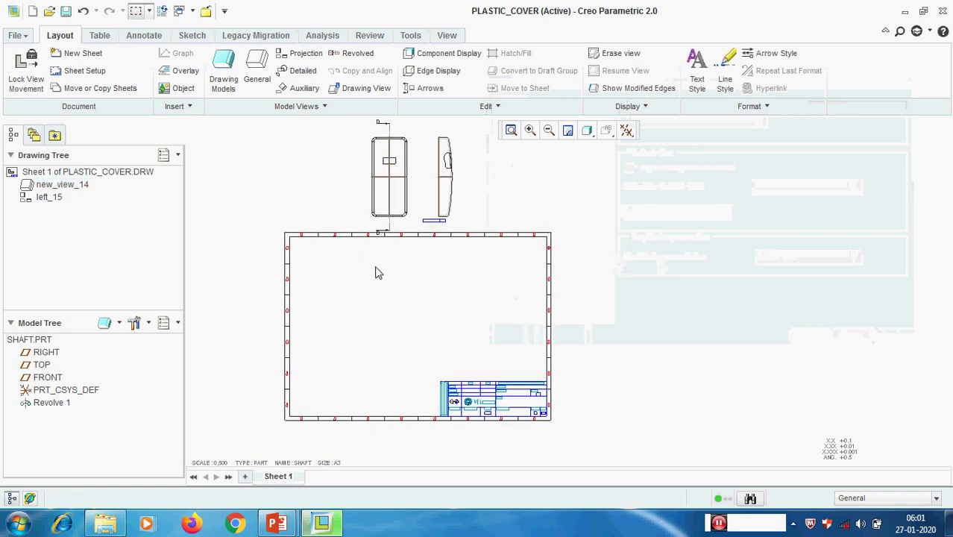
click(226, 67)
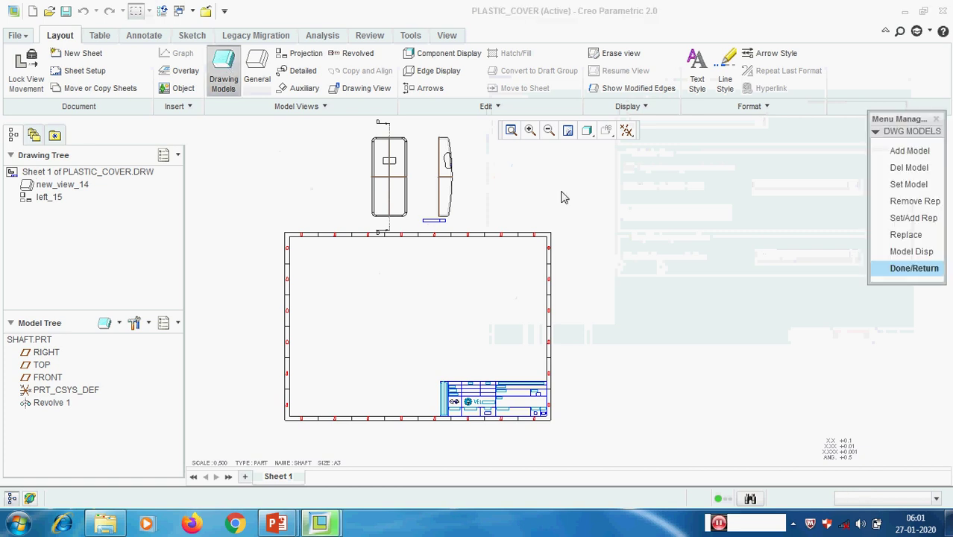
click(909, 270)
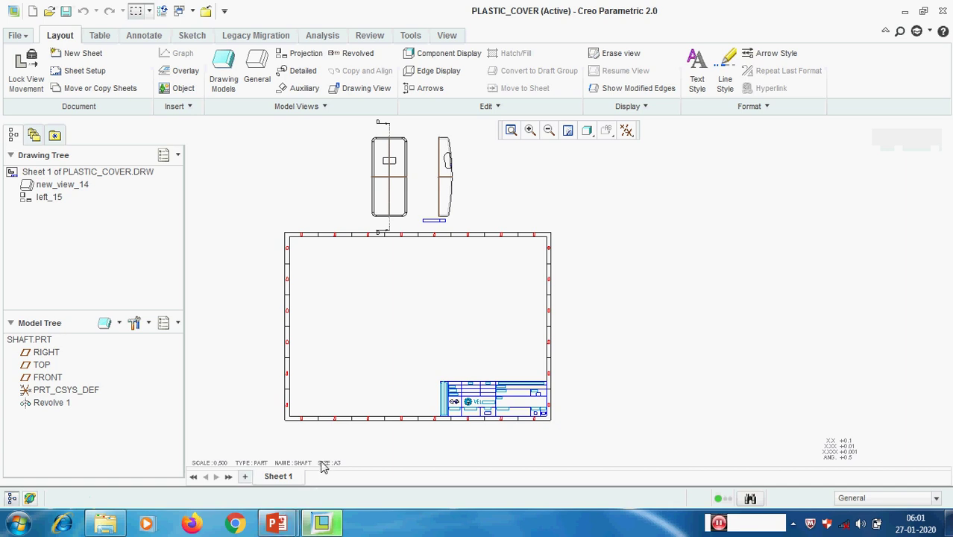
click(278, 524)
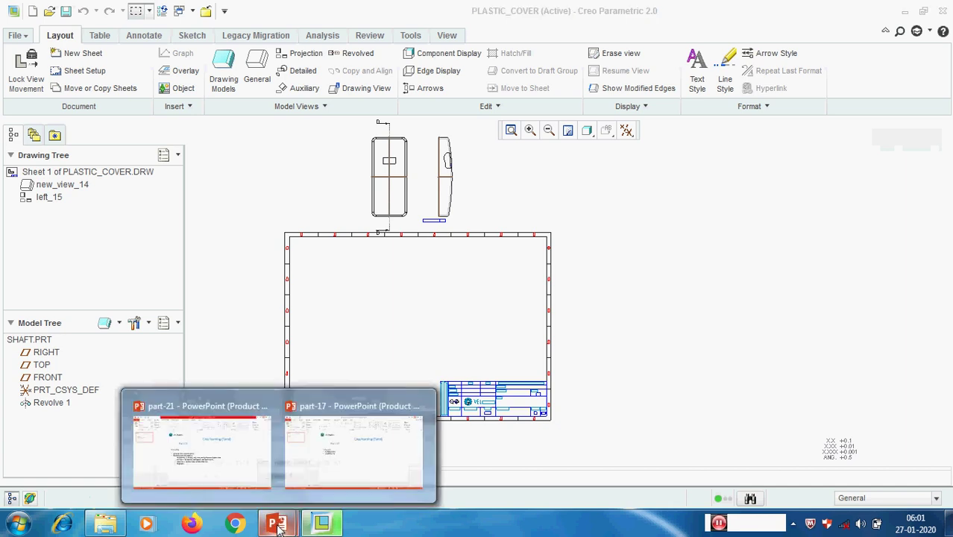
click(342, 464)
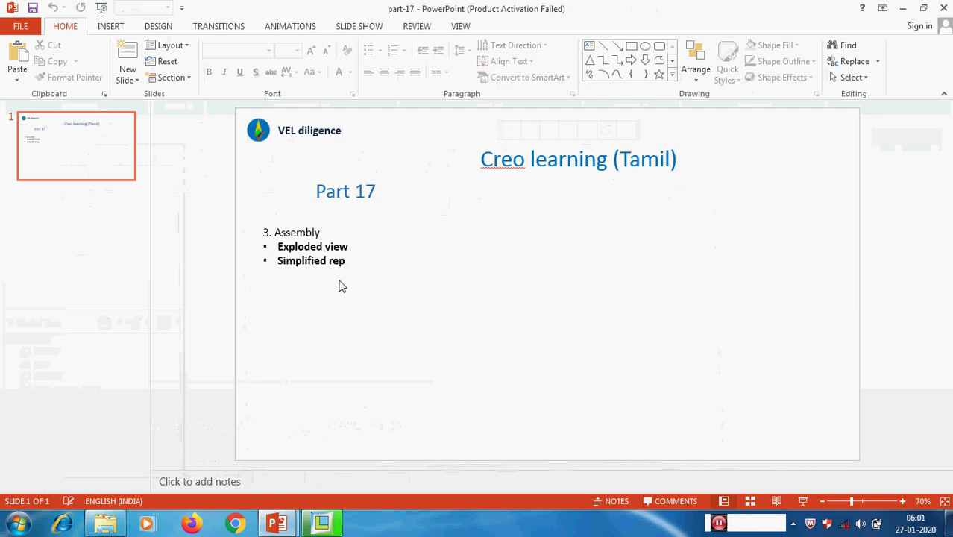
click(943, 11)
Add FRAME.ASM to the drawing as a model using its master representation.
click(223, 75)
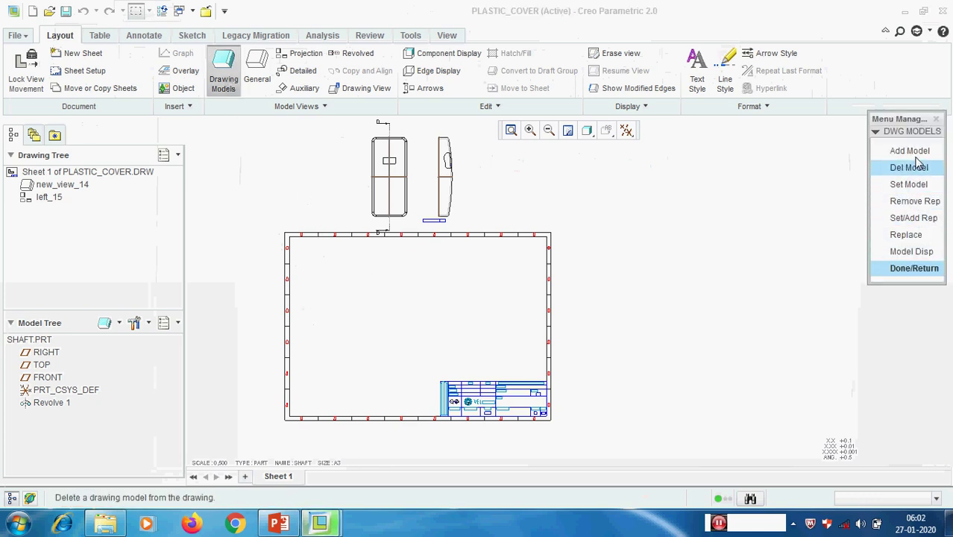
click(910, 151)
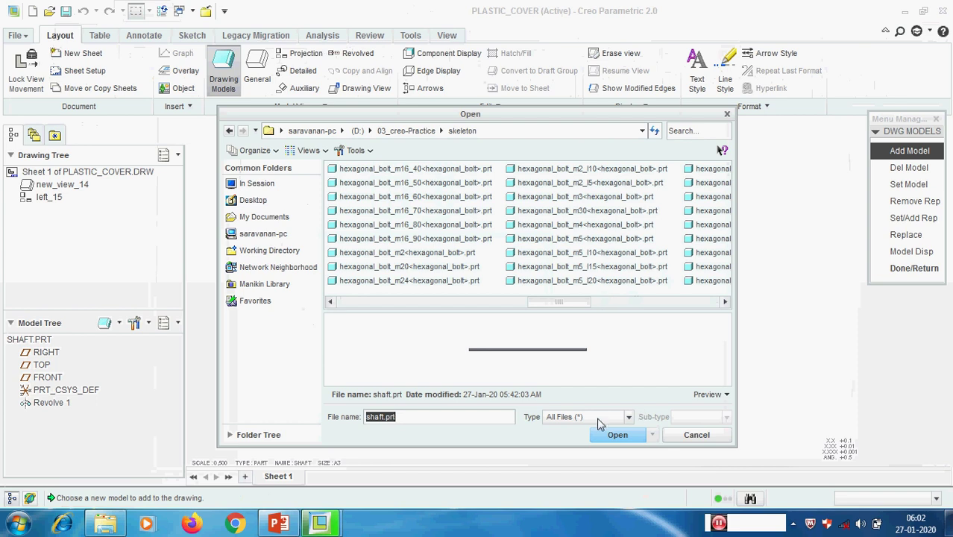
click(629, 417)
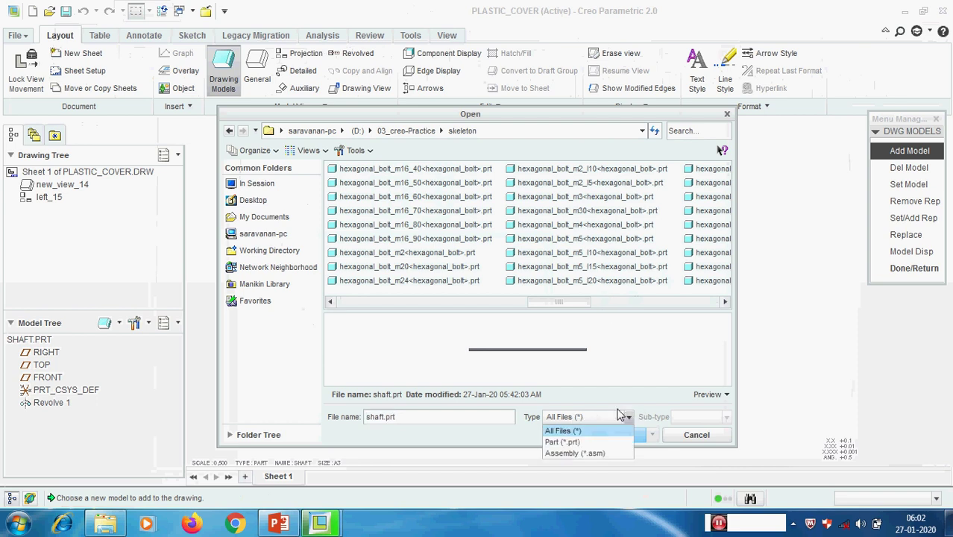
click(572, 452)
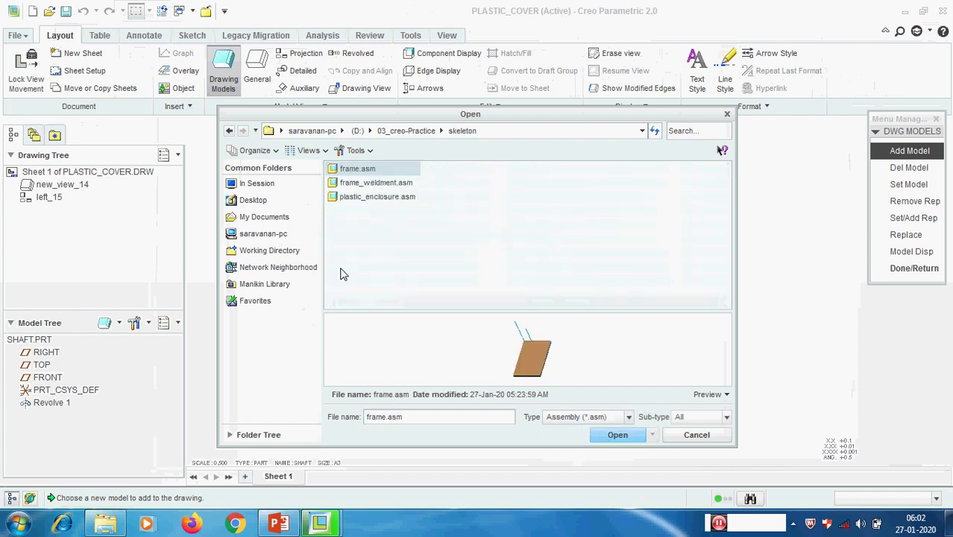
double_click(359, 172)
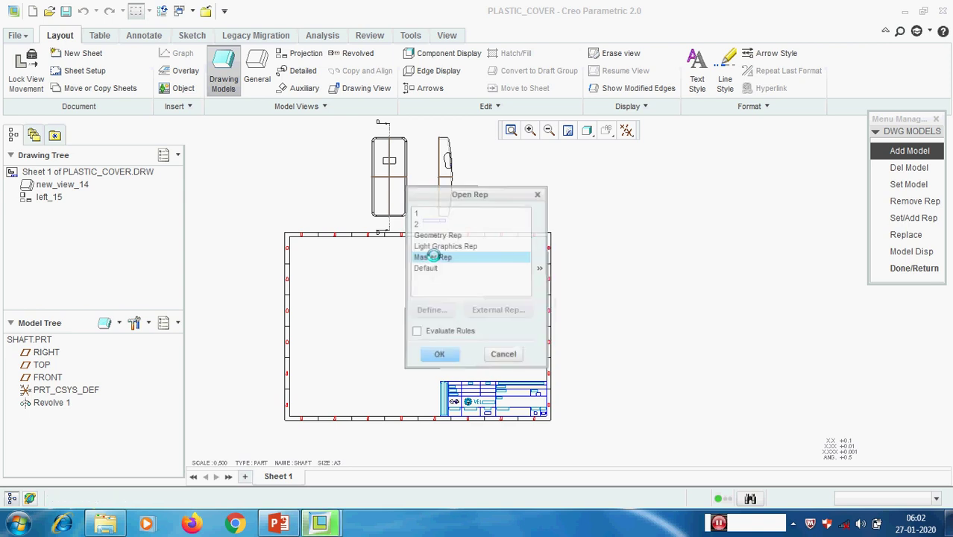
double_click(436, 258)
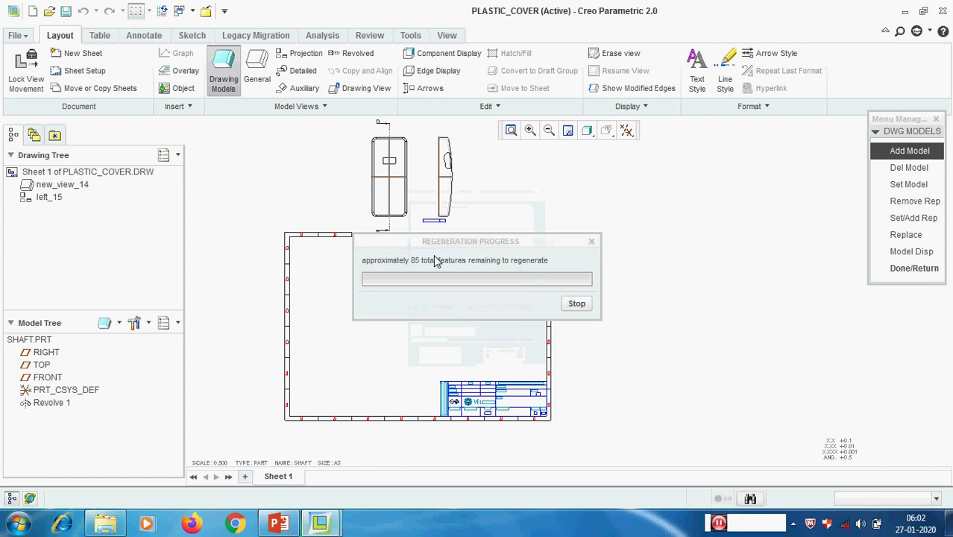
Place a general view of FRAME on the sheet, no combined state, in default orientation.
click(911, 269)
click(257, 70)
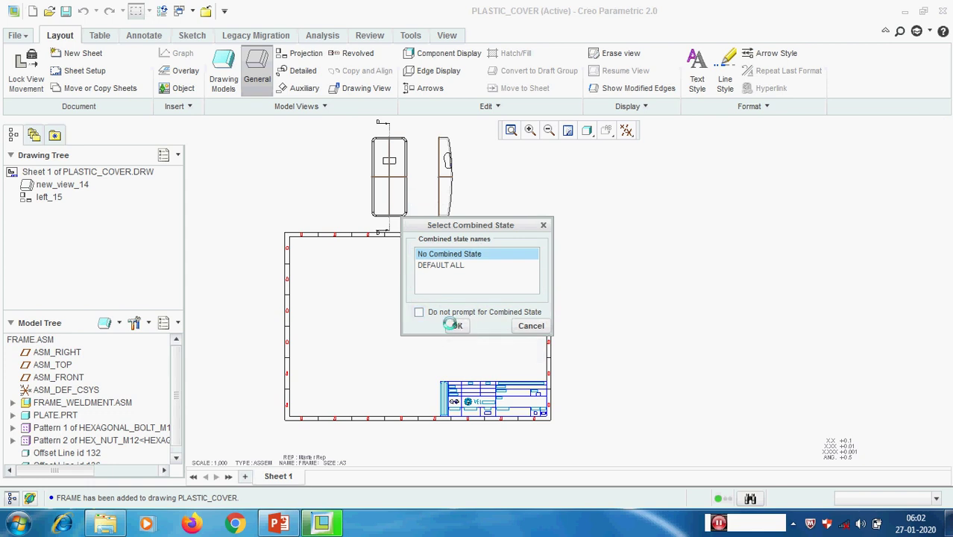
click(453, 325)
click(392, 308)
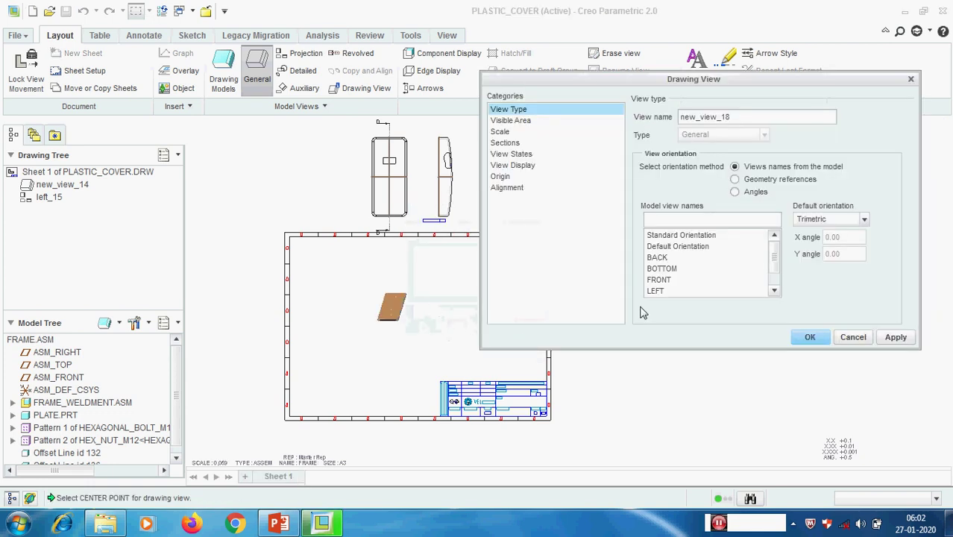
click(675, 247)
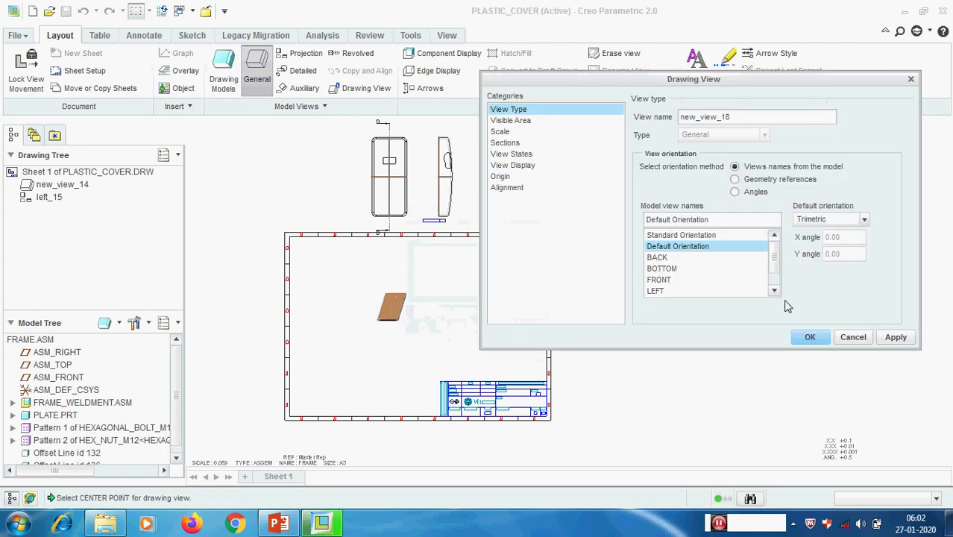
click(894, 338)
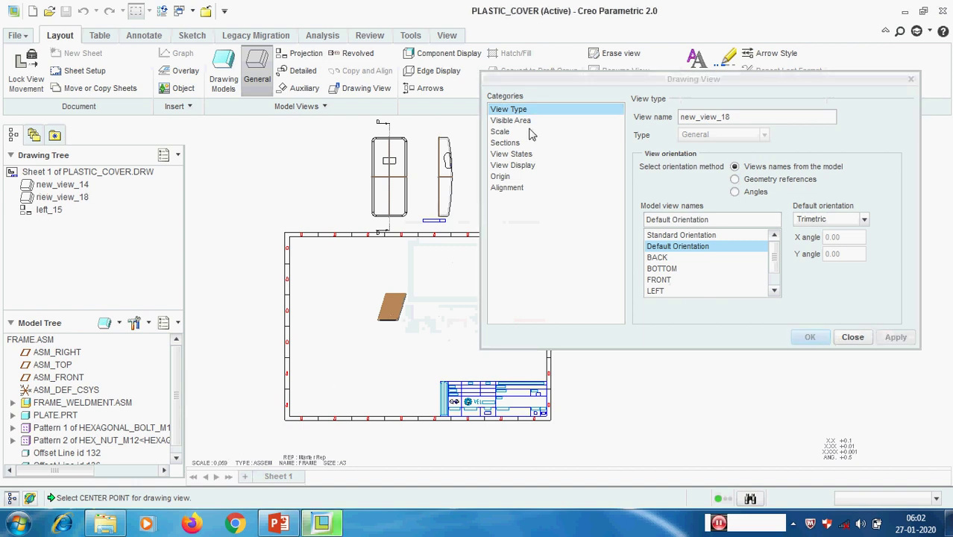
click(851, 338)
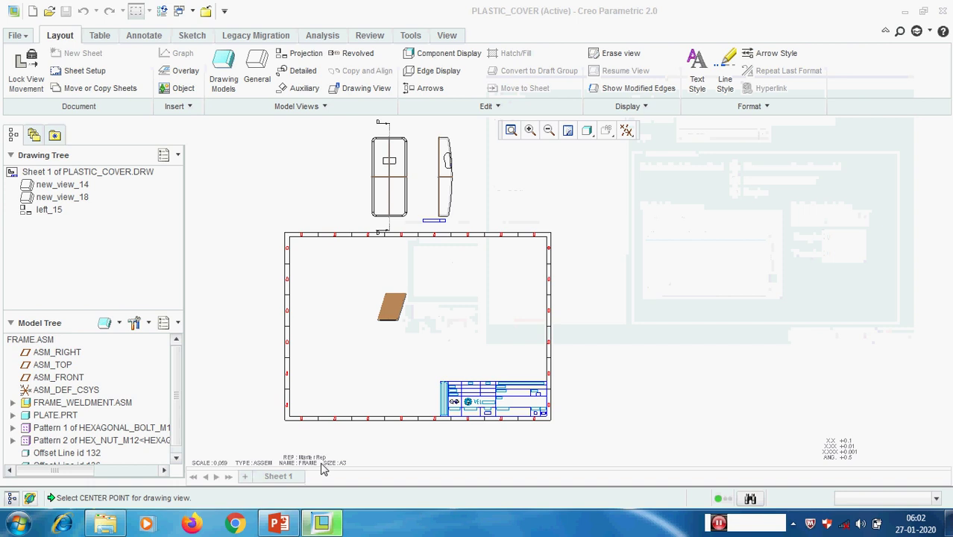
Set the drawing scale to 0.1, after first trying 0.5.
double_click(220, 463)
text(0.5)
key(Return)
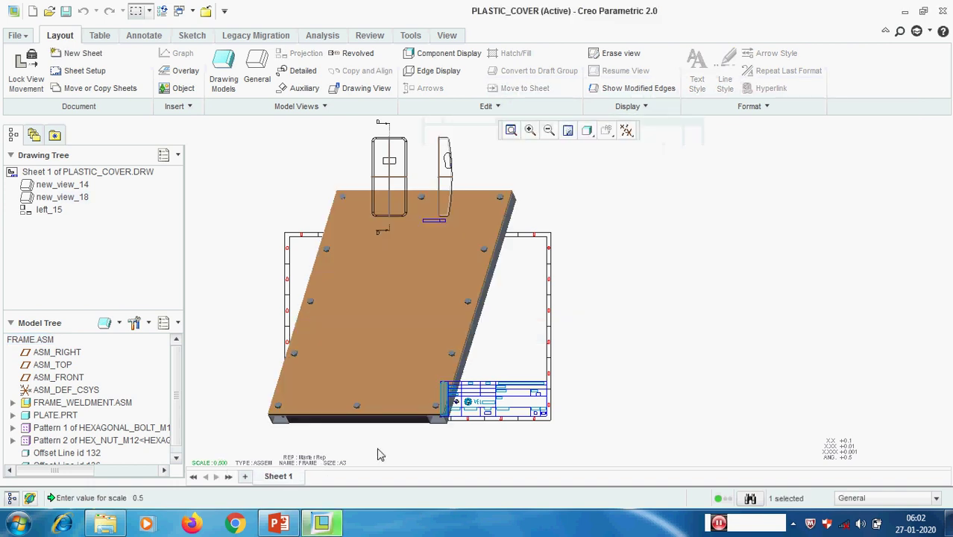
double_click(222, 463)
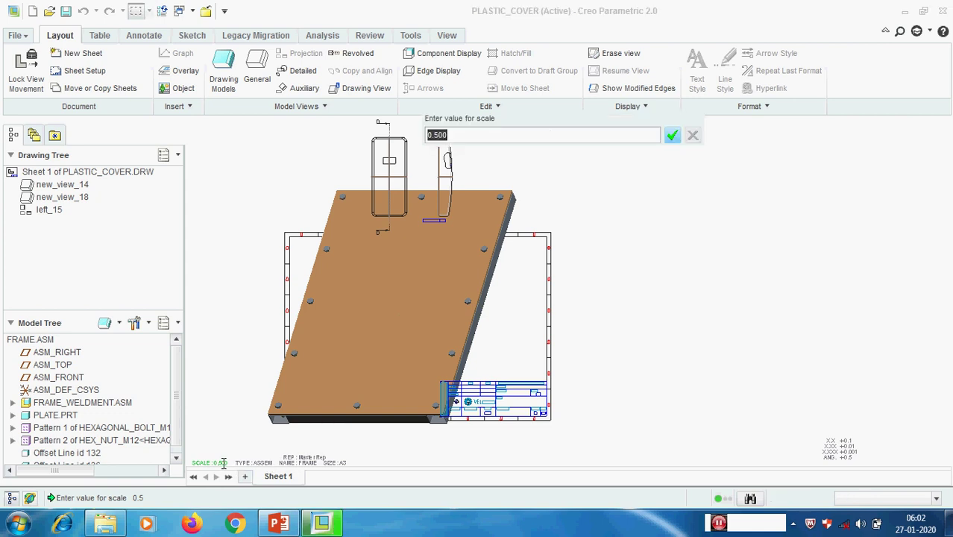
text(0.1)
key(Return)
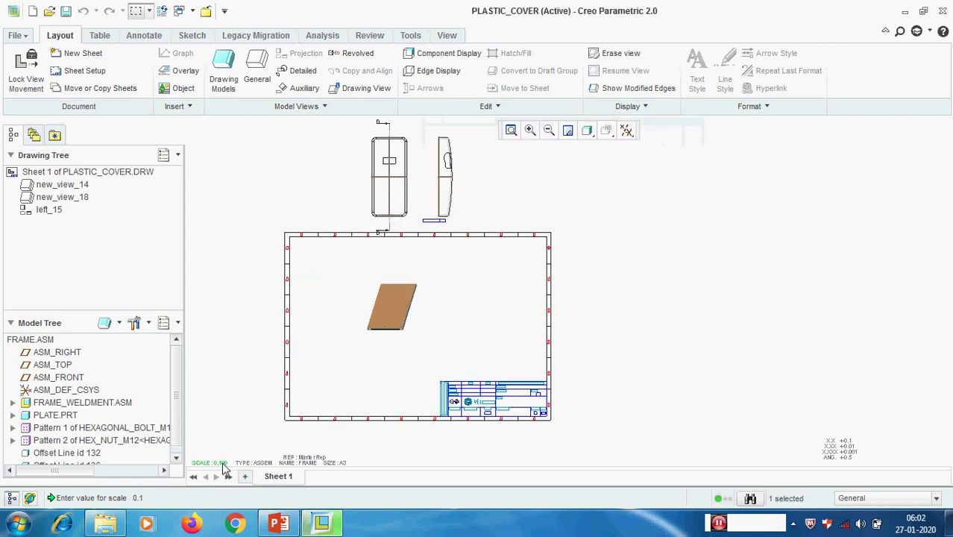
Nudge the frame view slightly down the sheet and close its properties unchanged.
scroll(404, 312, up, 5)
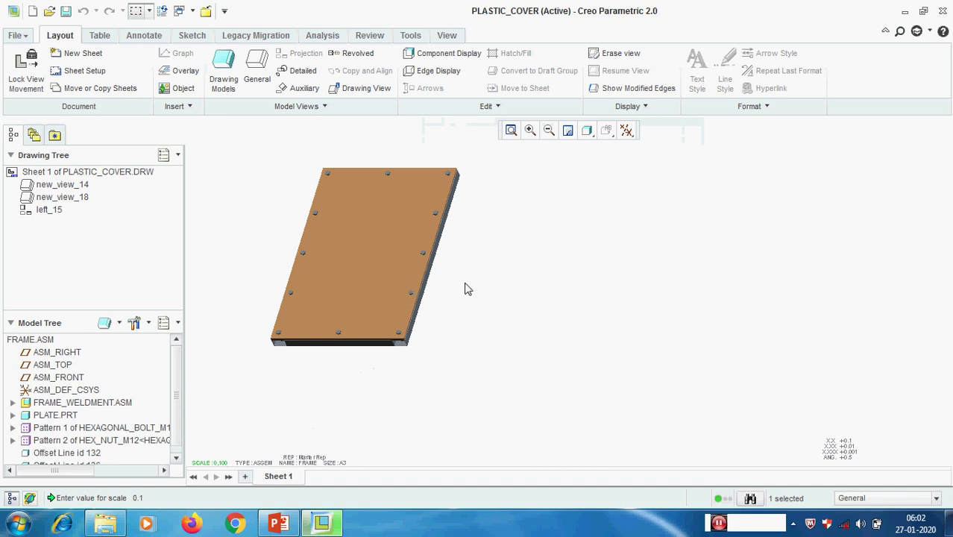
click(392, 226)
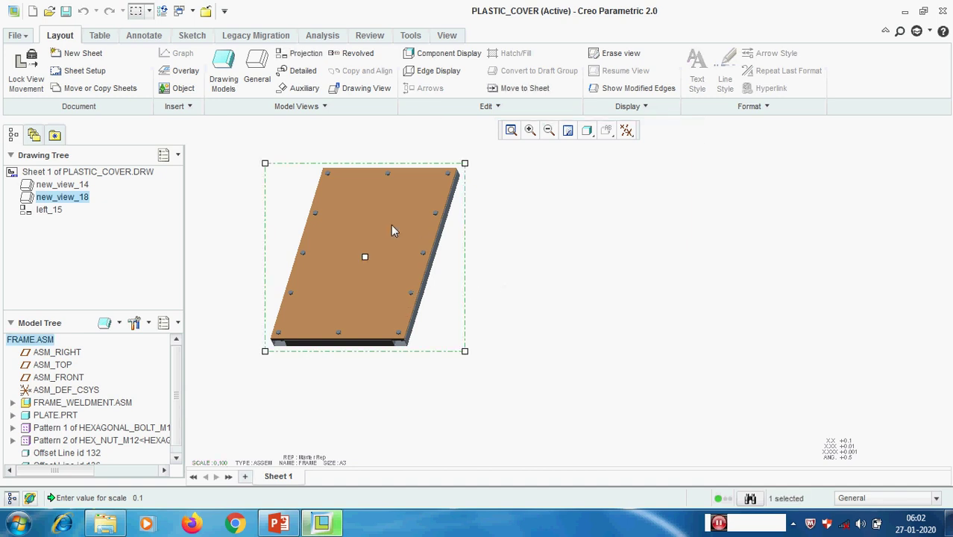
double_click(391, 225)
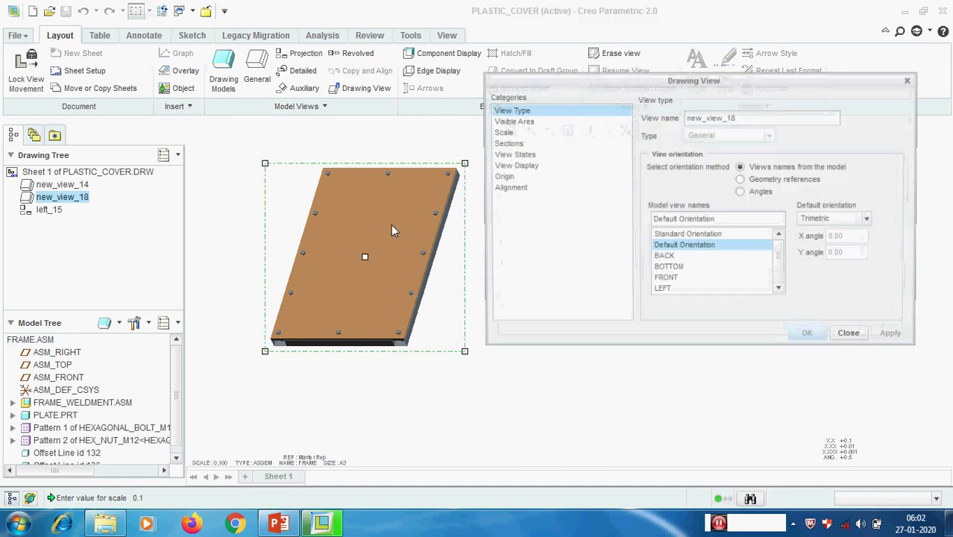
scroll(783, 273, down, 1)
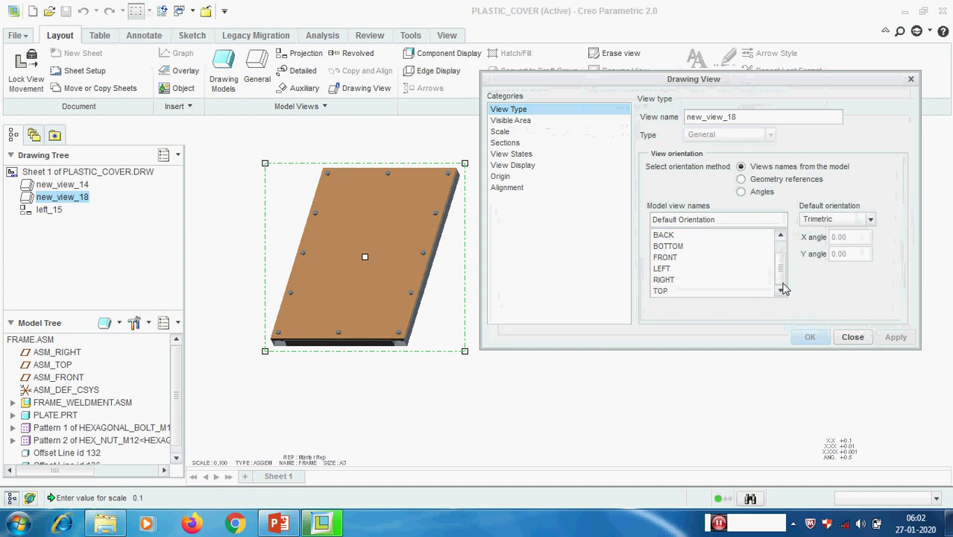
scroll(783, 277, up, 1)
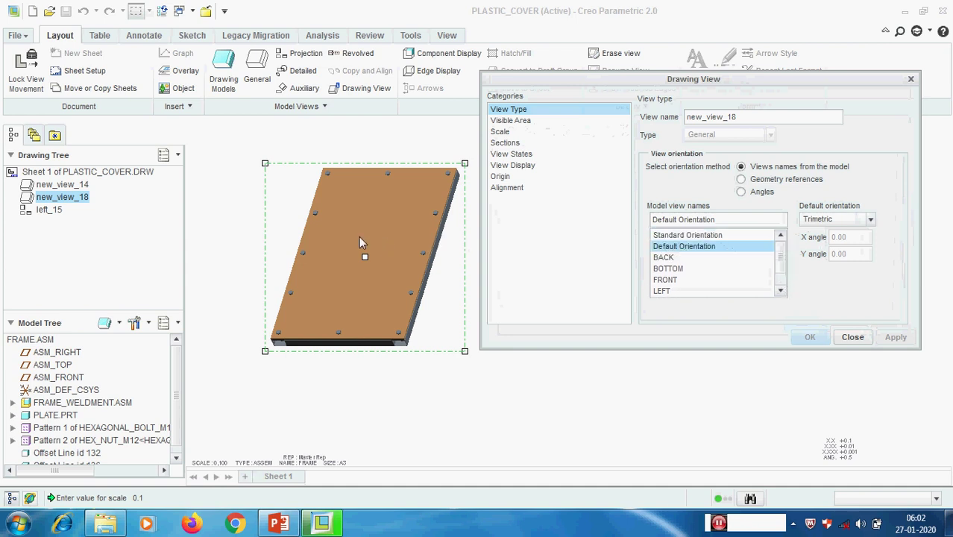
drag(359, 236, 360, 260)
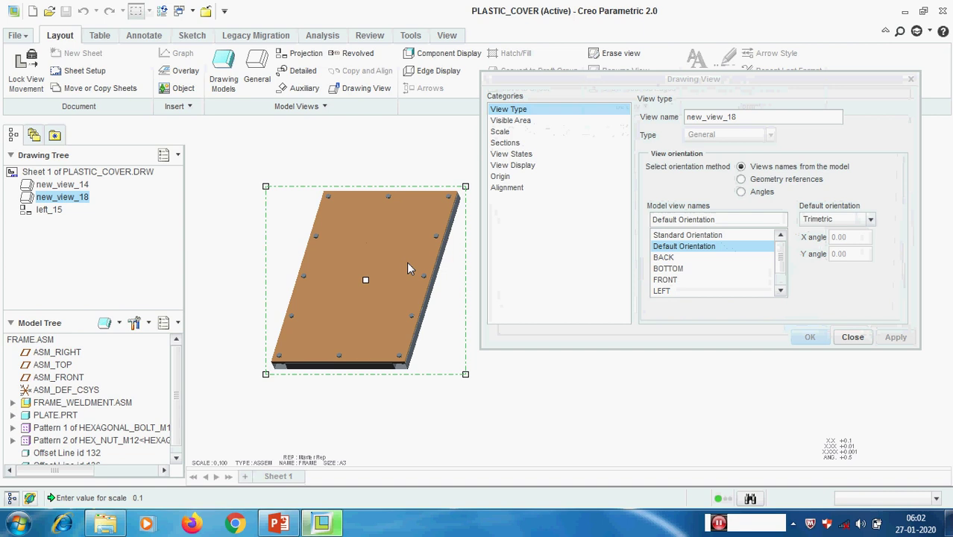
mouse_move(783, 263)
mouse_down()
mouse_move(786, 285)
mouse_move(787, 247)
mouse_up()
click(854, 340)
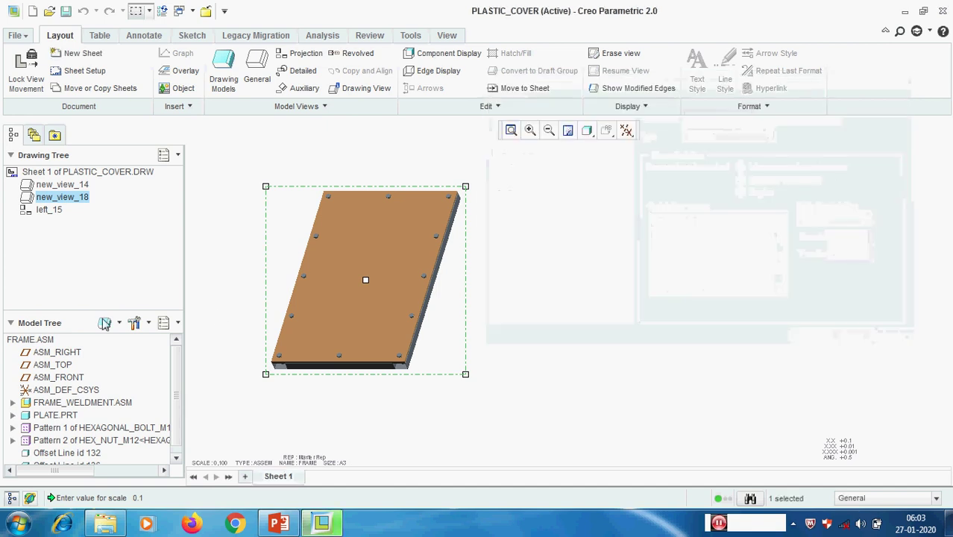
Open FRAME.ASM in its own window and hide the datum planes.
right_click(51, 341)
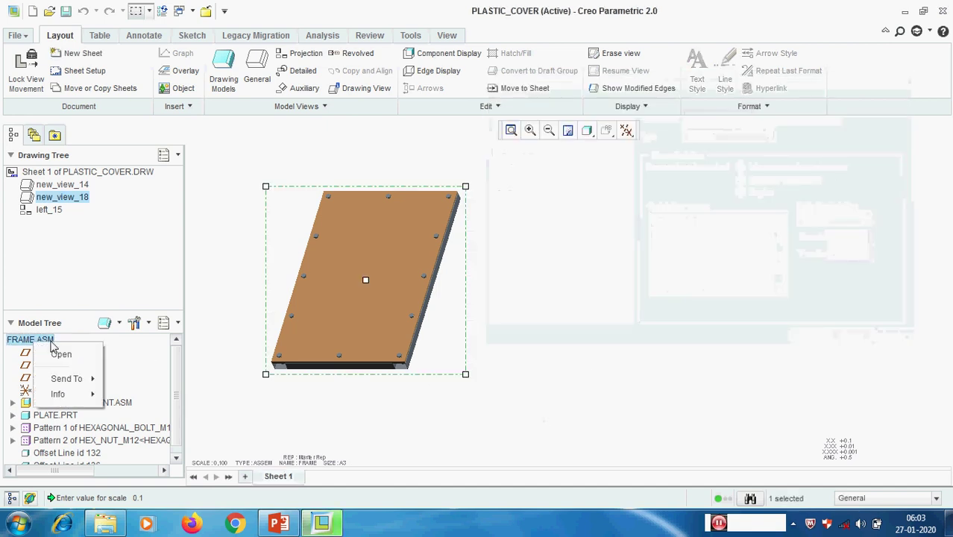
click(62, 355)
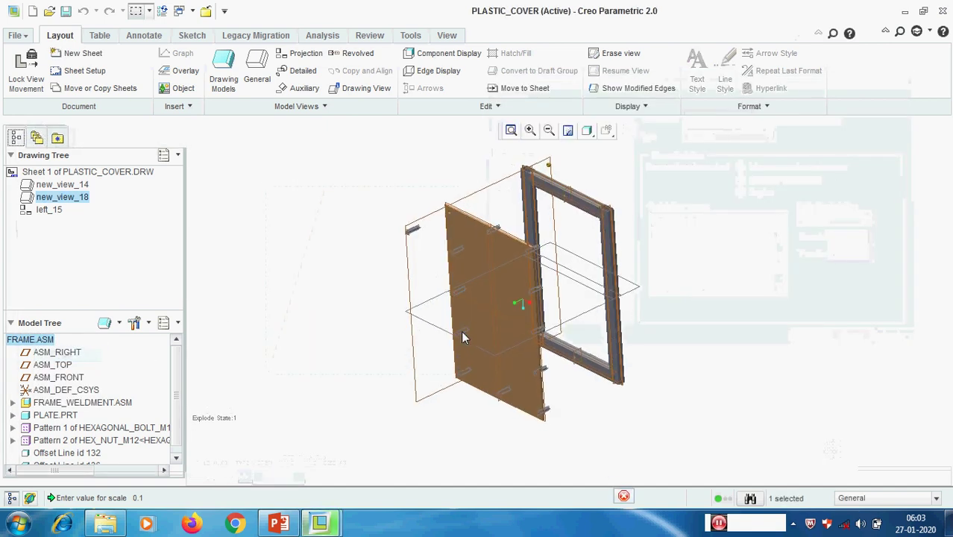
click(596, 229)
scroll(378, 351, down, 2)
scroll(542, 343, up, 2)
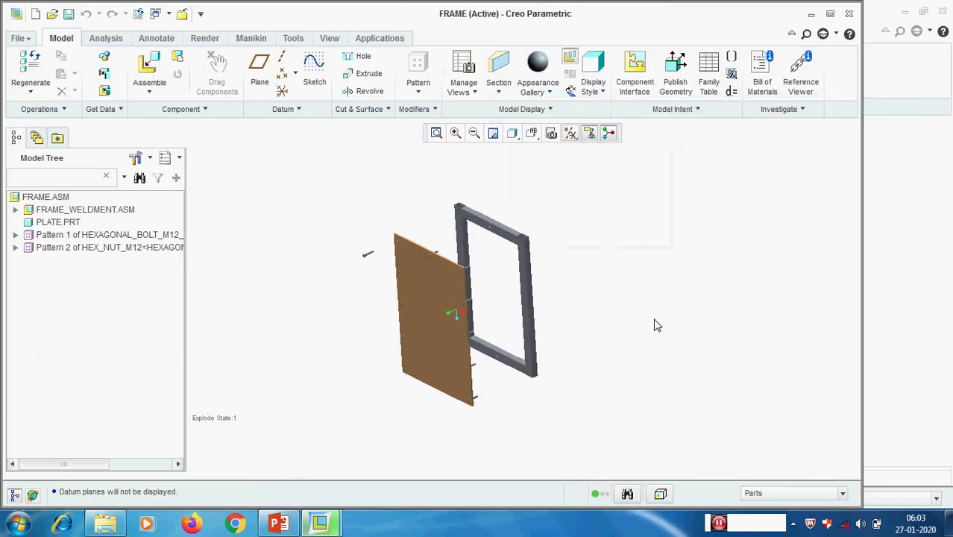
Rotate the assembly and save that orientation as a named view 'iso'.
click(533, 135)
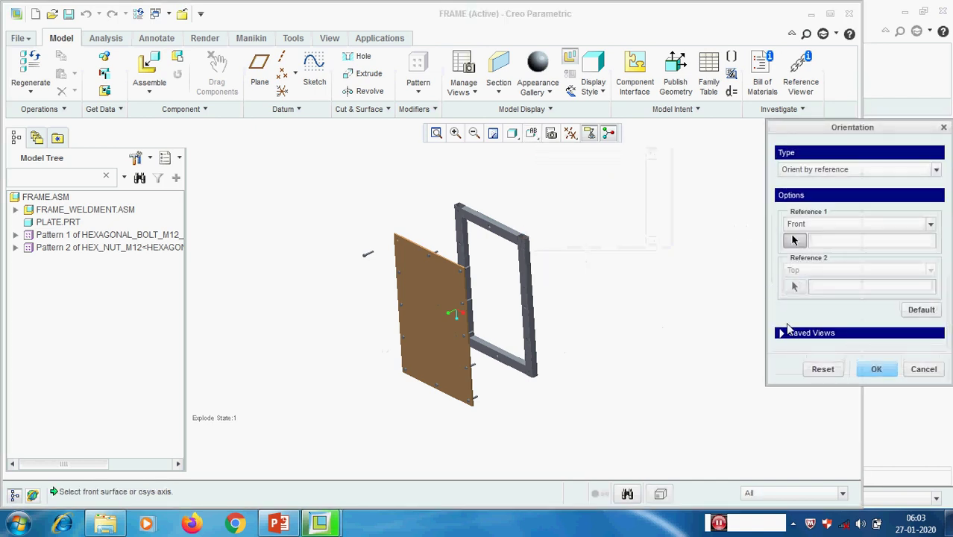
click(803, 335)
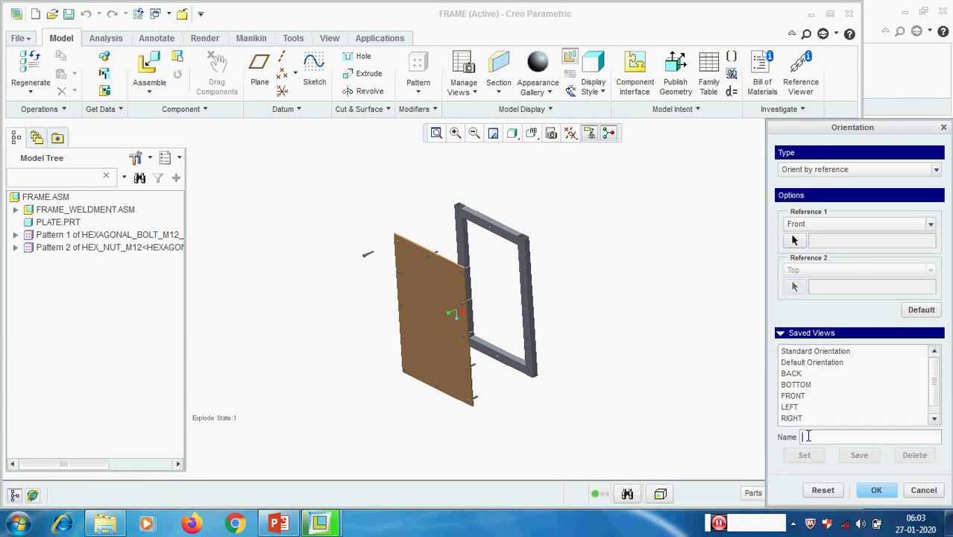
mouse_move(534, 294)
middle_down()
mouse_move(543, 287)
mouse_move(534, 292)
middle_up()
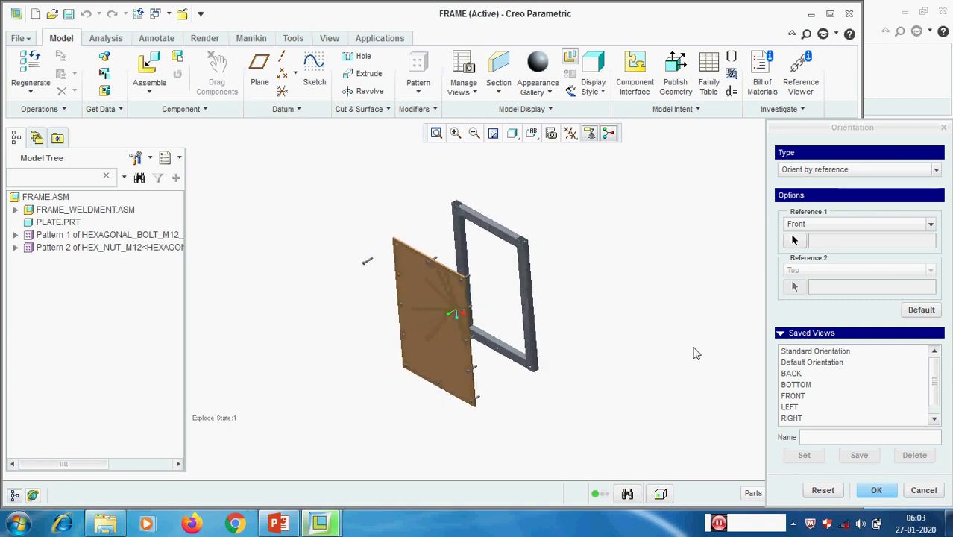
click(819, 438)
text(iso)
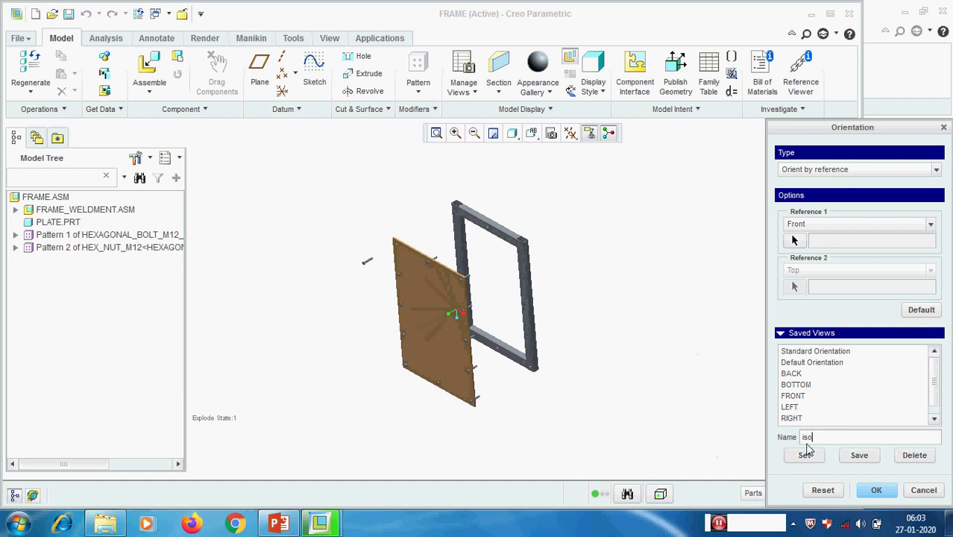
click(861, 458)
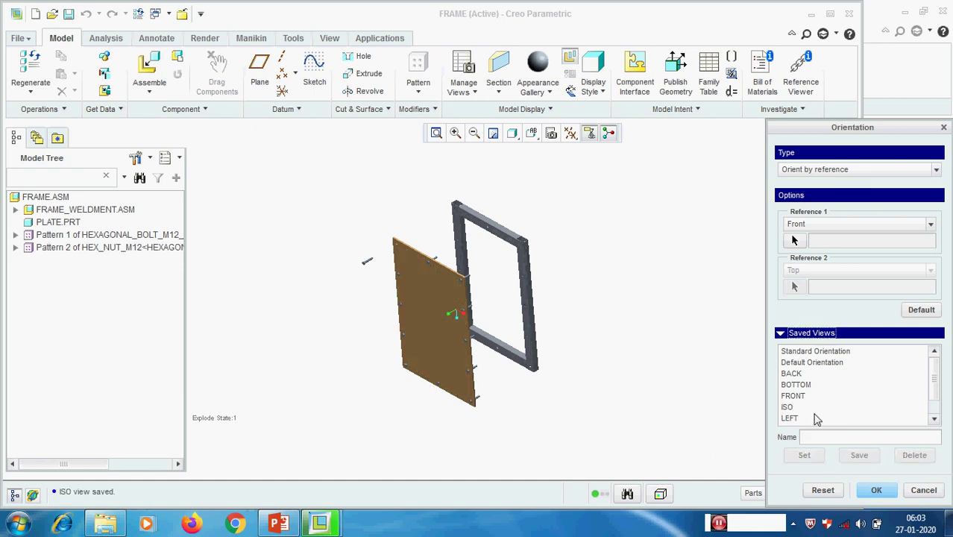
scroll(937, 384, down, 1)
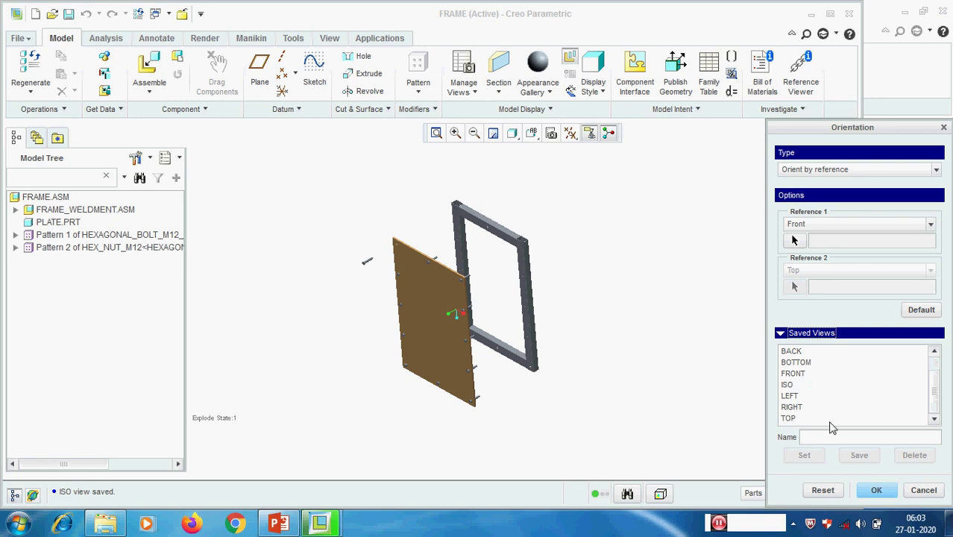
click(877, 490)
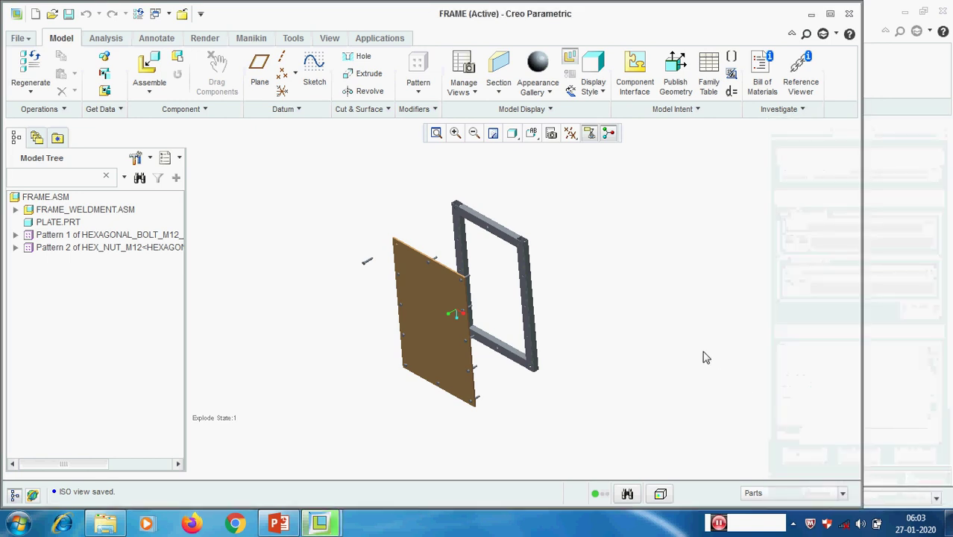
click(331, 38)
click(755, 84)
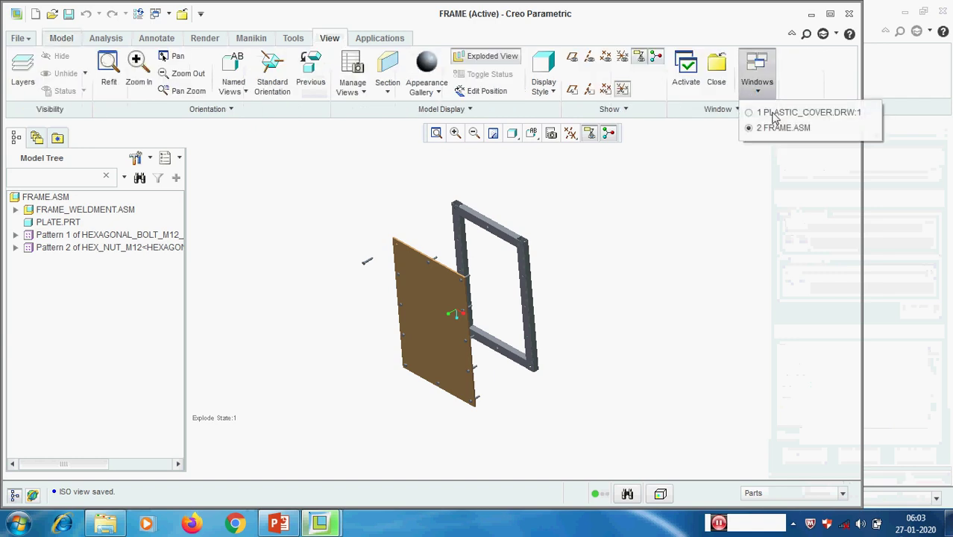
Back in PLASTIC_COVER, set frame view new_view_18 to the saved ISO orientation.
click(809, 111)
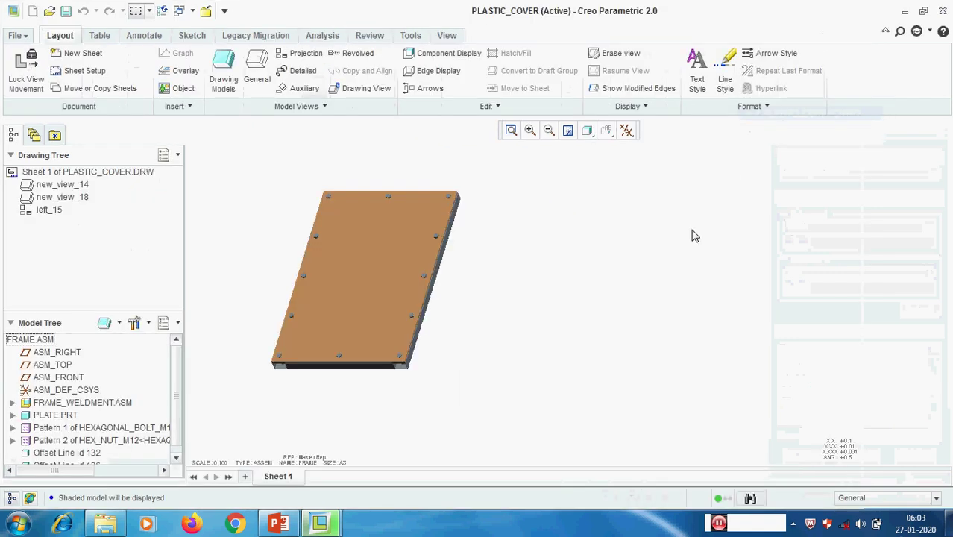
scroll(613, 292, up, 4)
click(486, 272)
double_click(486, 272)
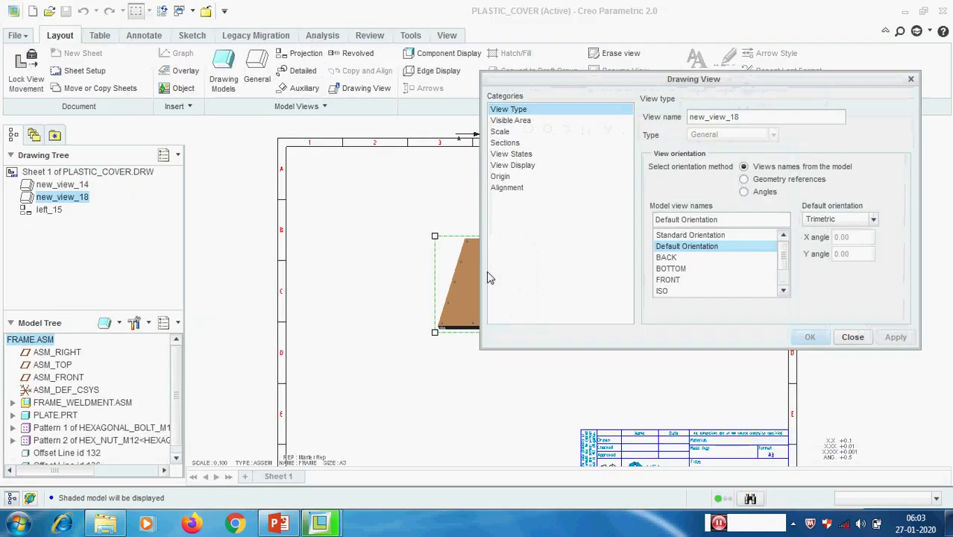
click(665, 291)
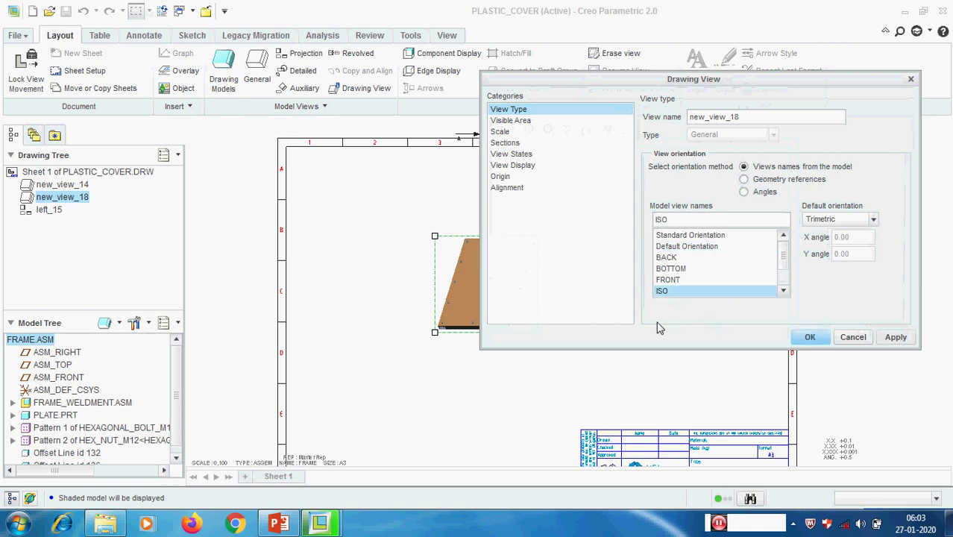
scroll(345, 328, up, 2)
click(896, 337)
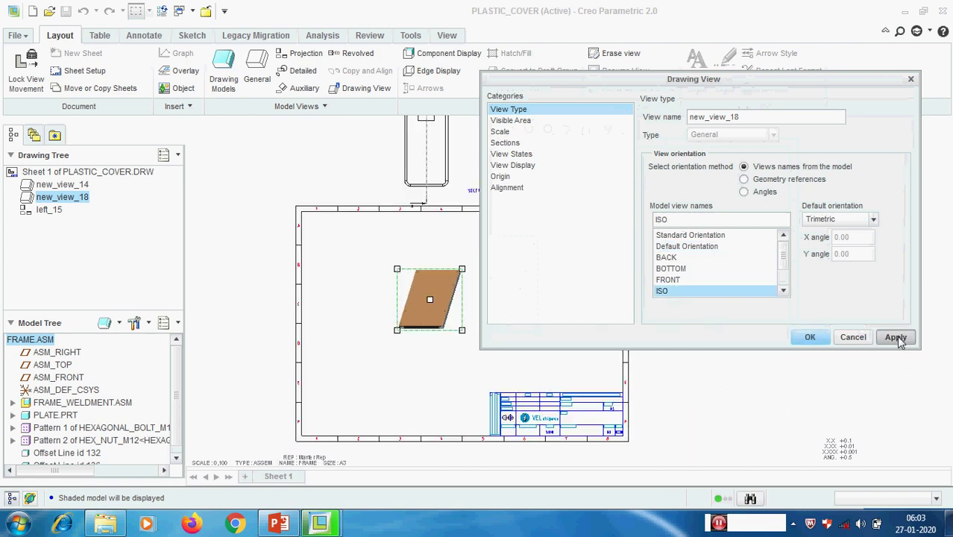
click(852, 337)
Recentre the sheet on the ISO view and reopen new_view_18's properties.
scroll(457, 251, up, 3)
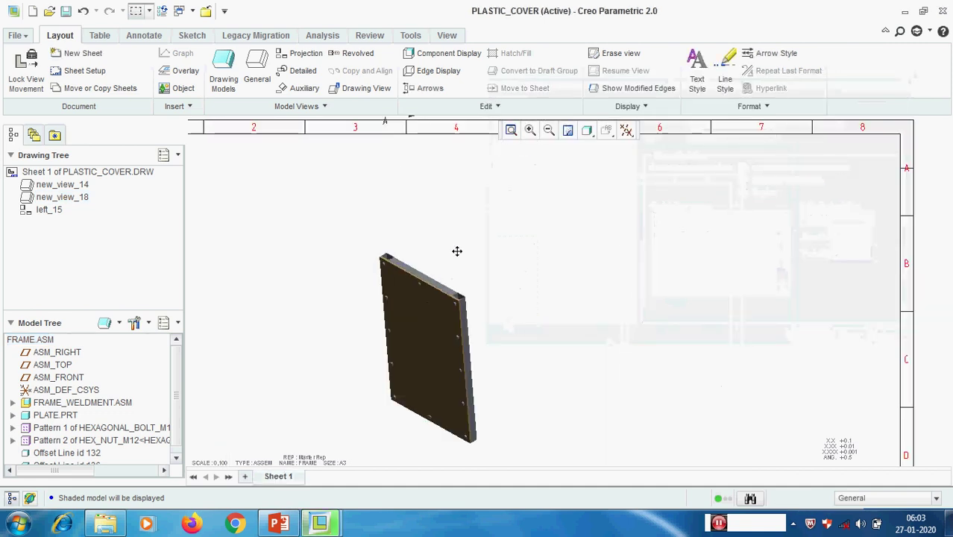
middle_drag(458, 251, 465, 229)
double_click(426, 298)
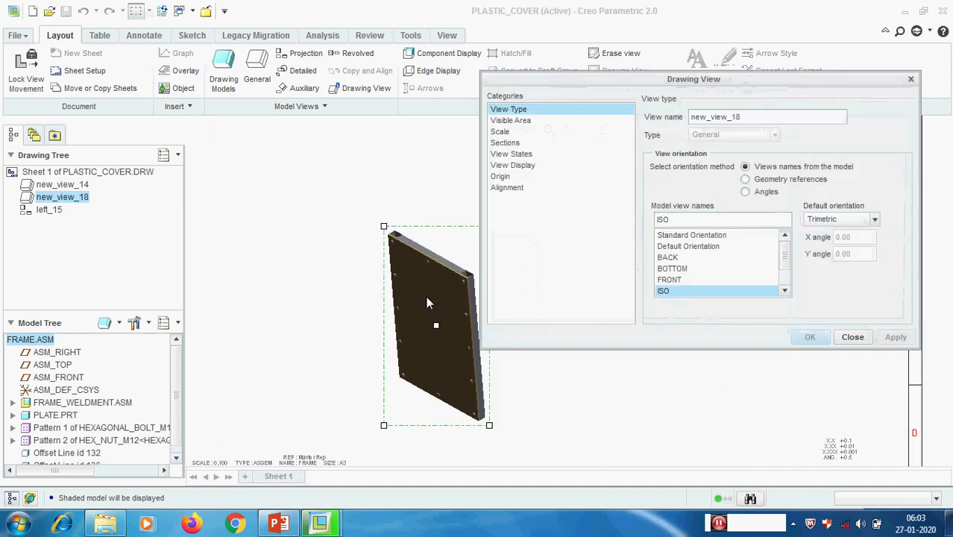
drag(662, 84, 689, 67)
Explode the ISO view's components using explode state 1 and apply.
click(543, 136)
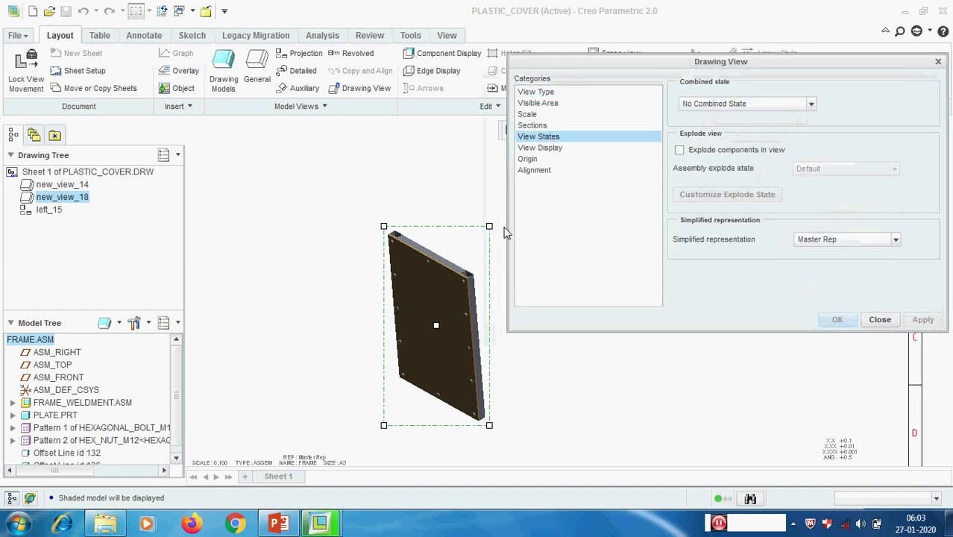
drag(506, 226, 568, 232)
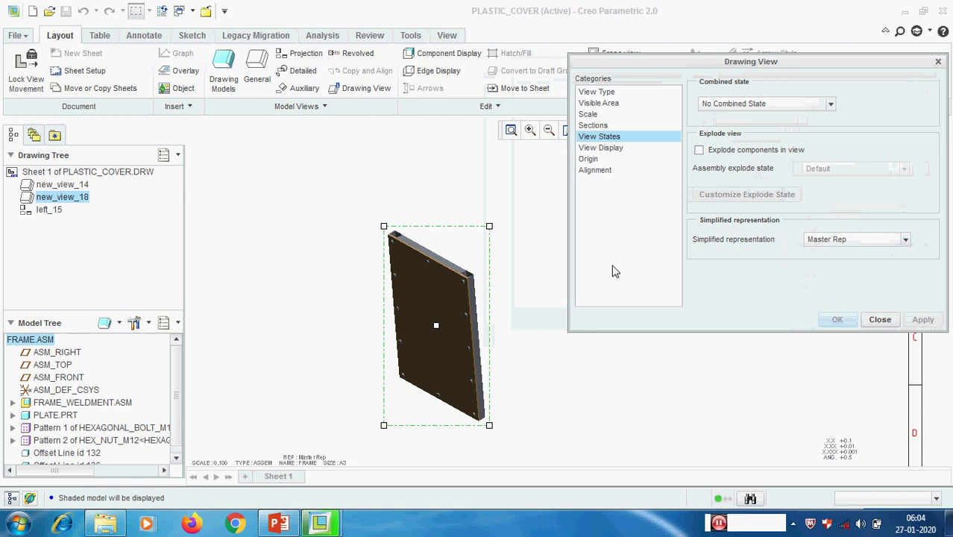
click(699, 149)
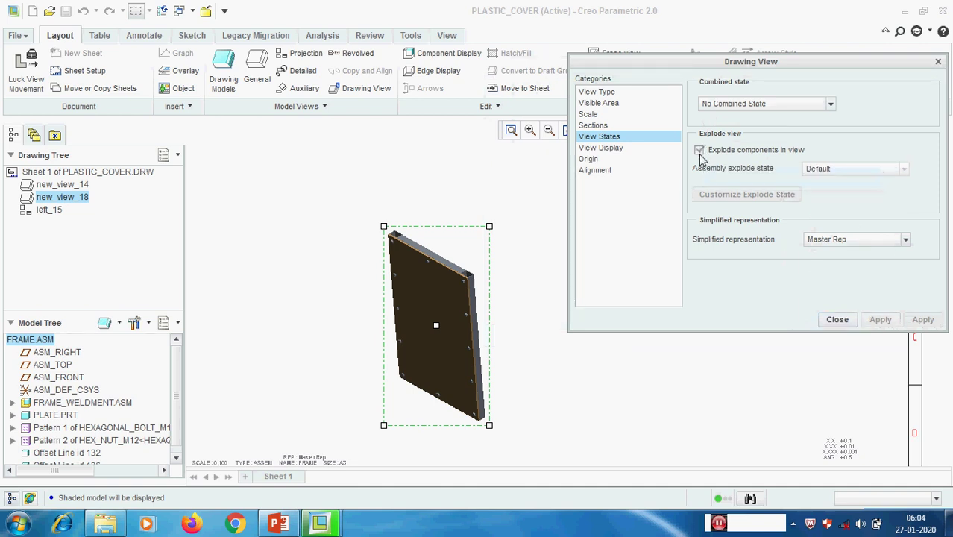
click(904, 170)
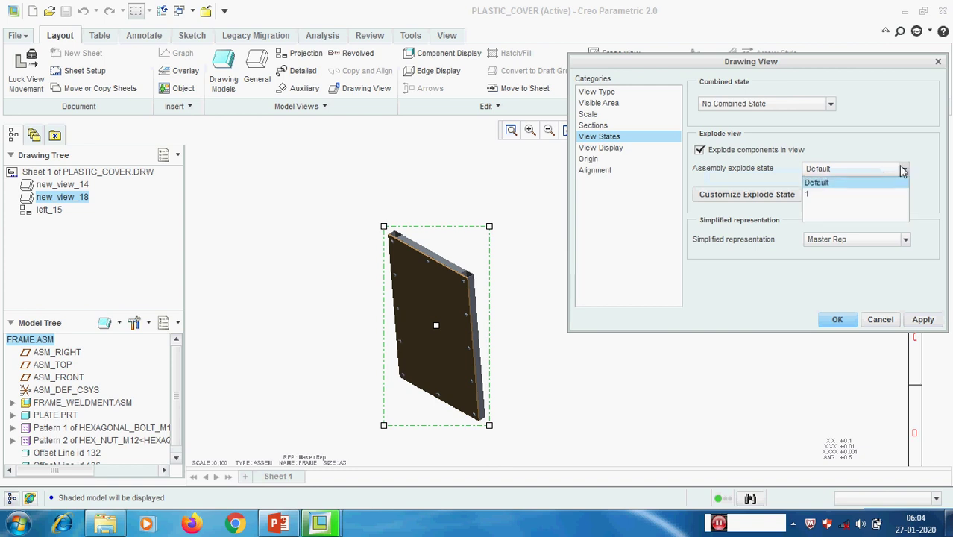
click(821, 196)
click(925, 319)
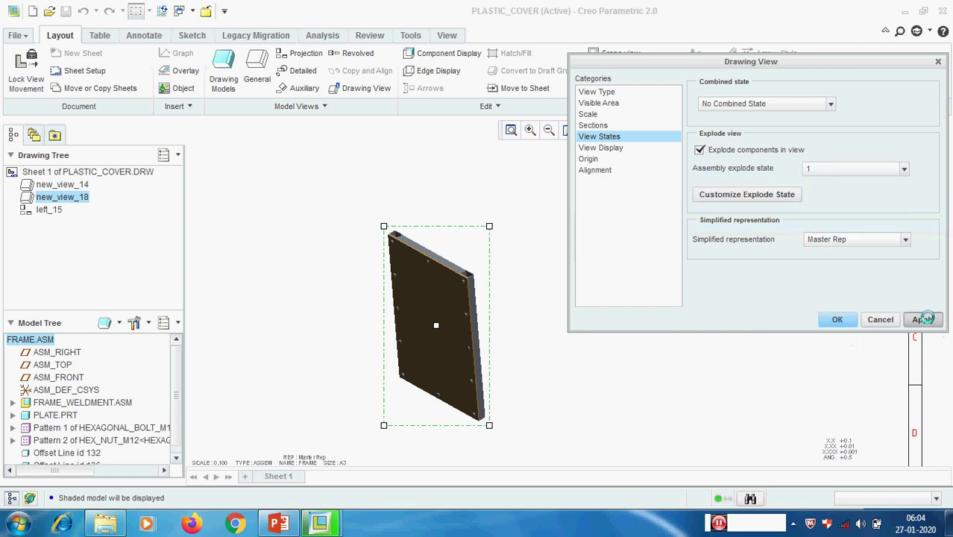
scroll(293, 251, up, 3)
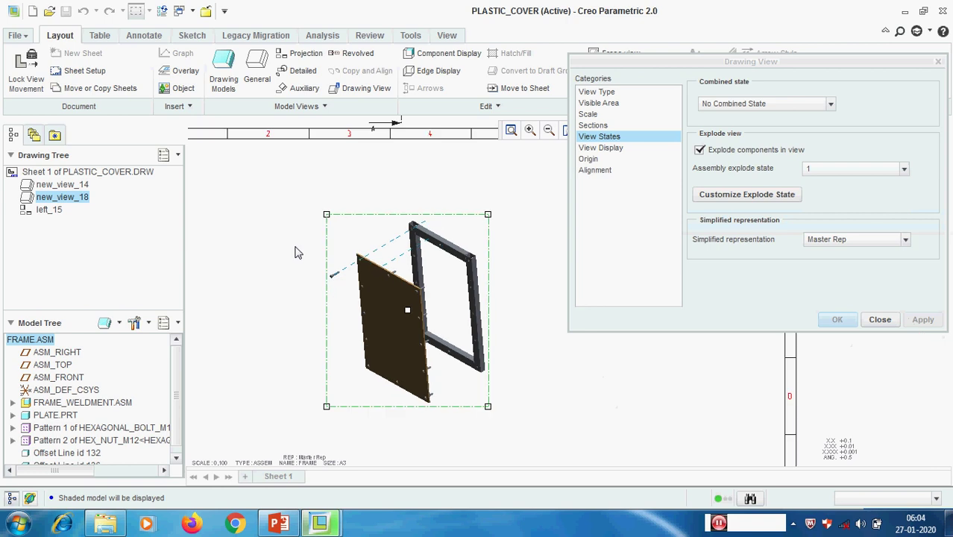
click(880, 319)
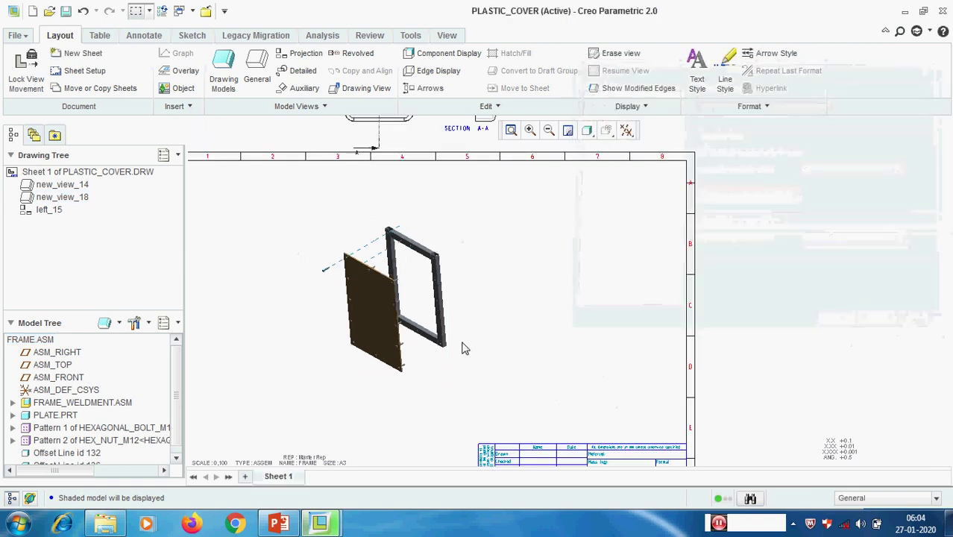
Set the ISO view's display style to Shading.
scroll(470, 344, down, 3)
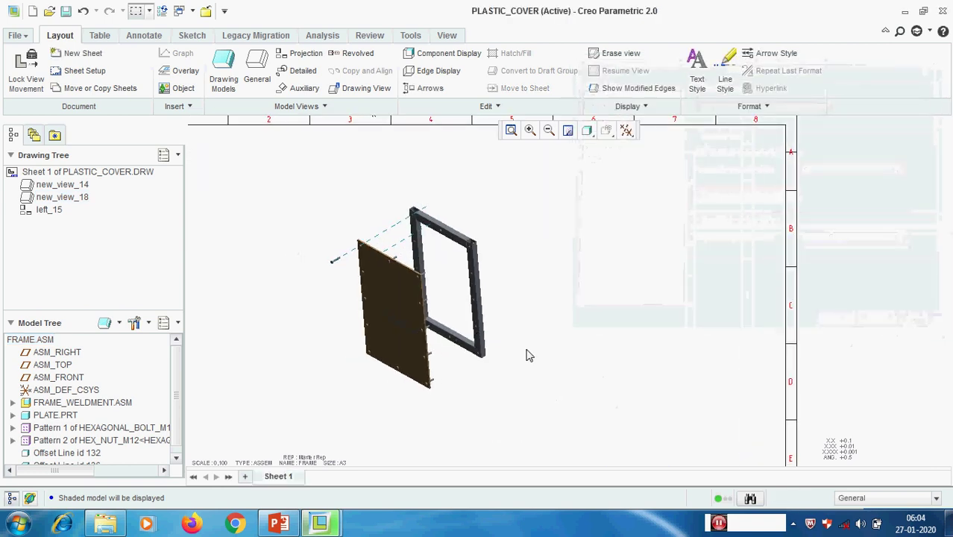
double_click(448, 280)
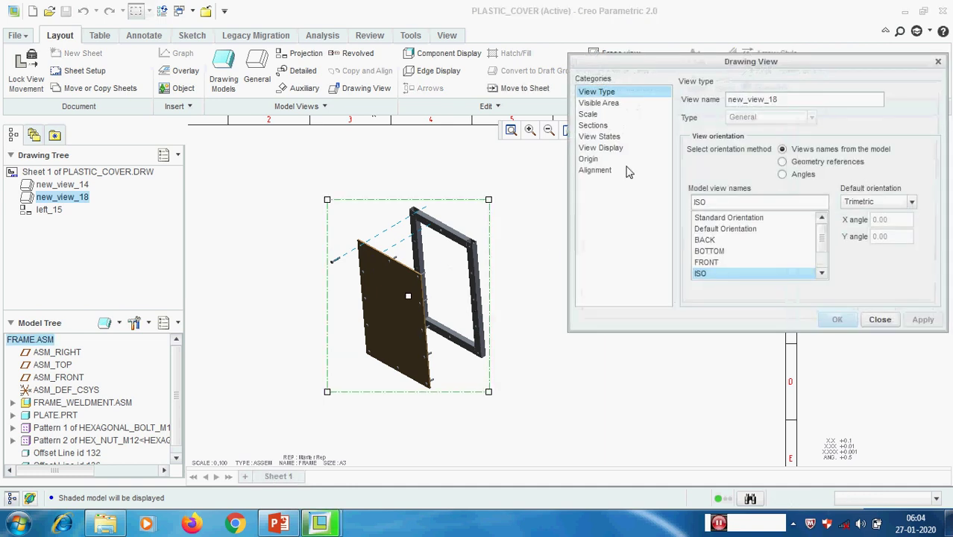
click(608, 137)
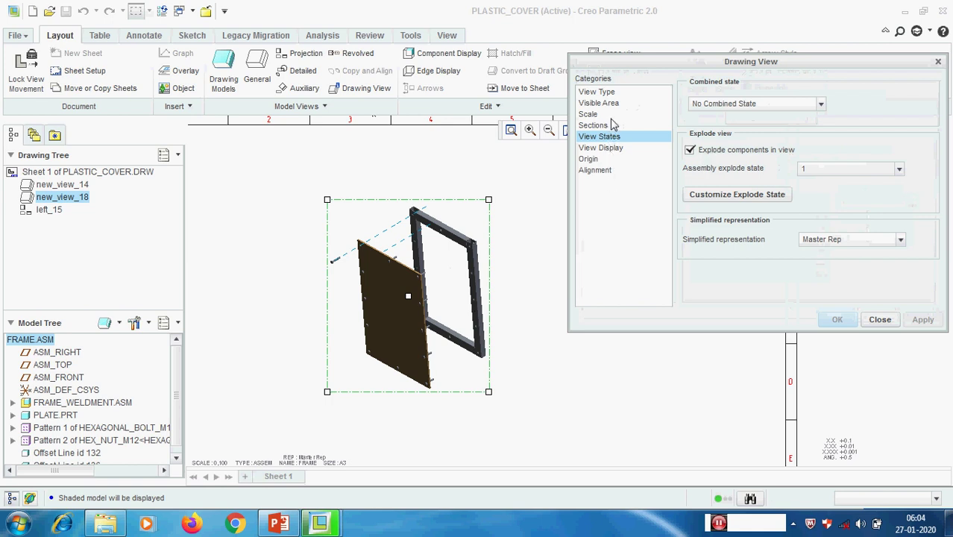
click(615, 148)
click(826, 115)
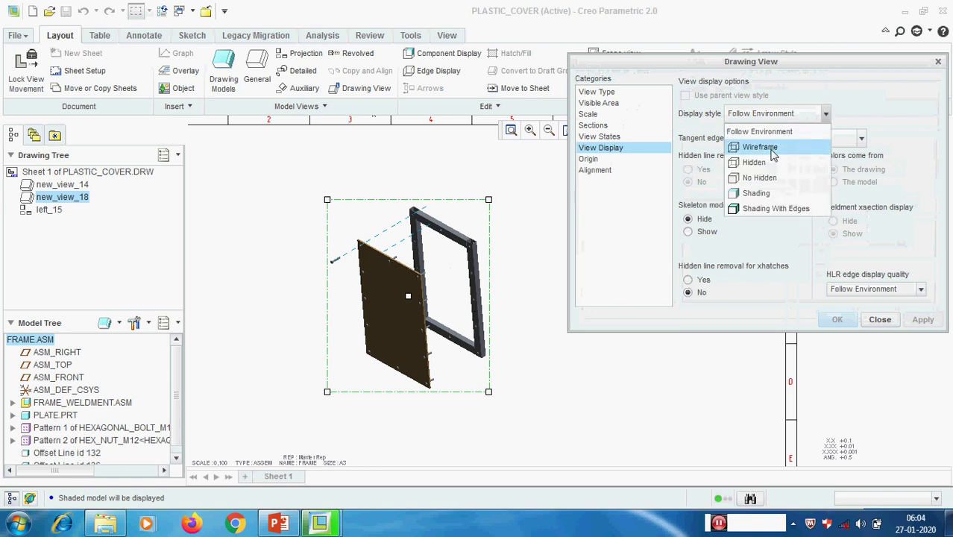
click(752, 190)
click(923, 319)
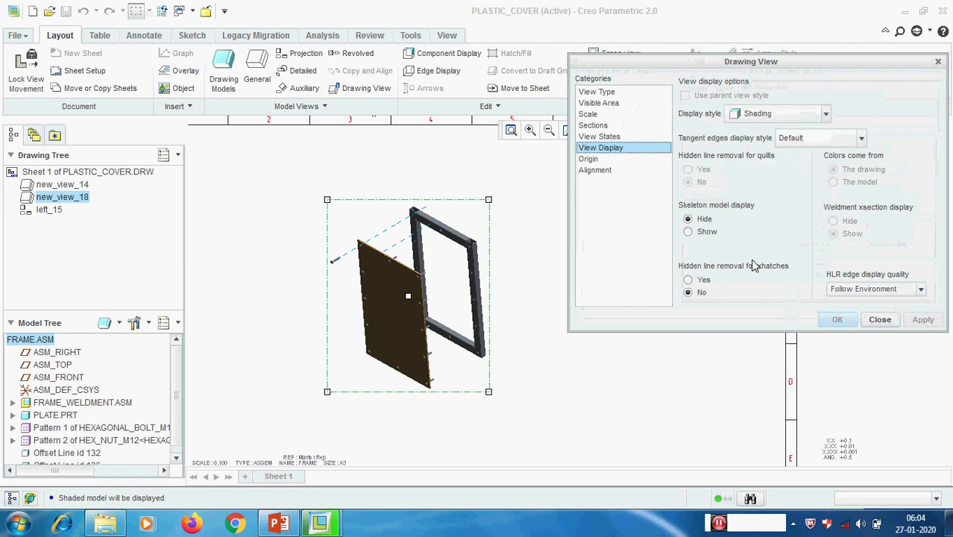
Turn off component explosion so the view is assembled, then open FRAME.ASM separately.
click(612, 137)
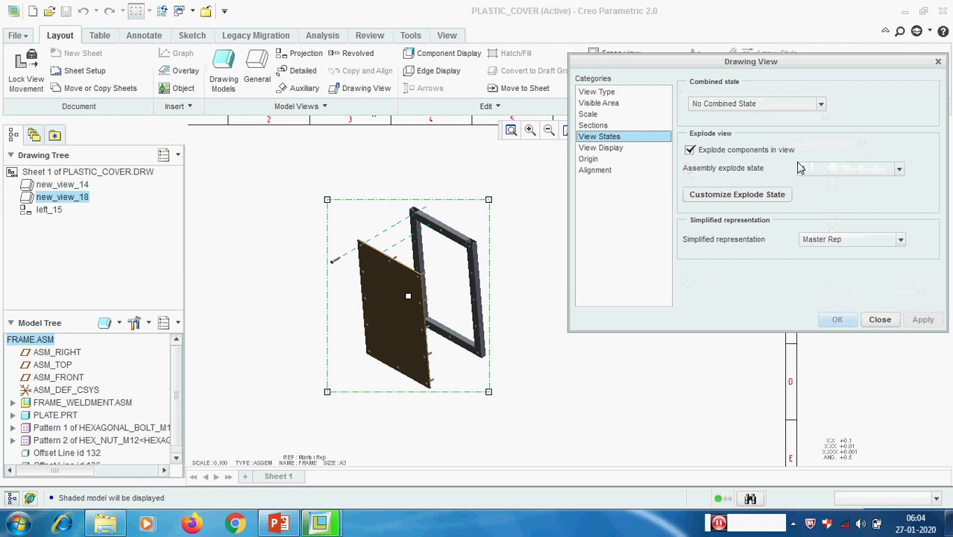
click(691, 150)
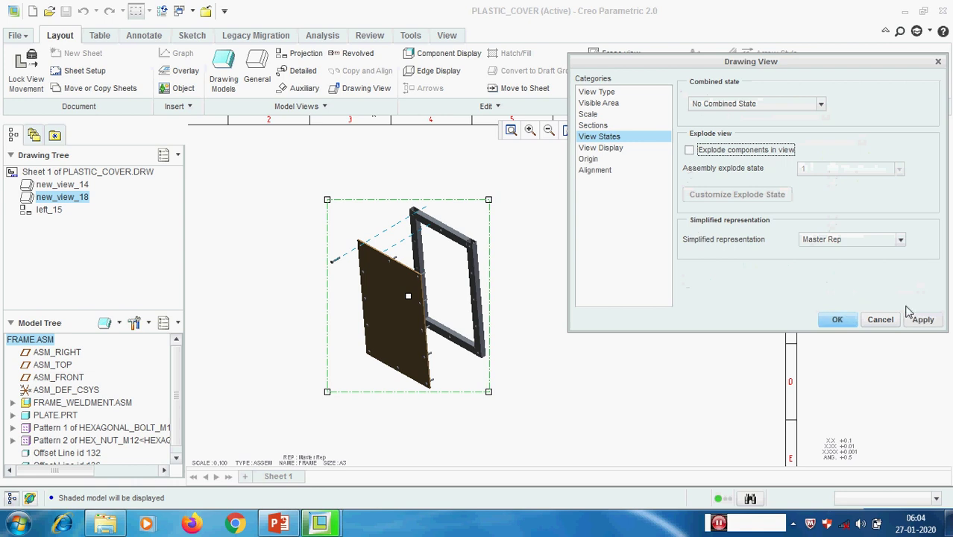
click(922, 319)
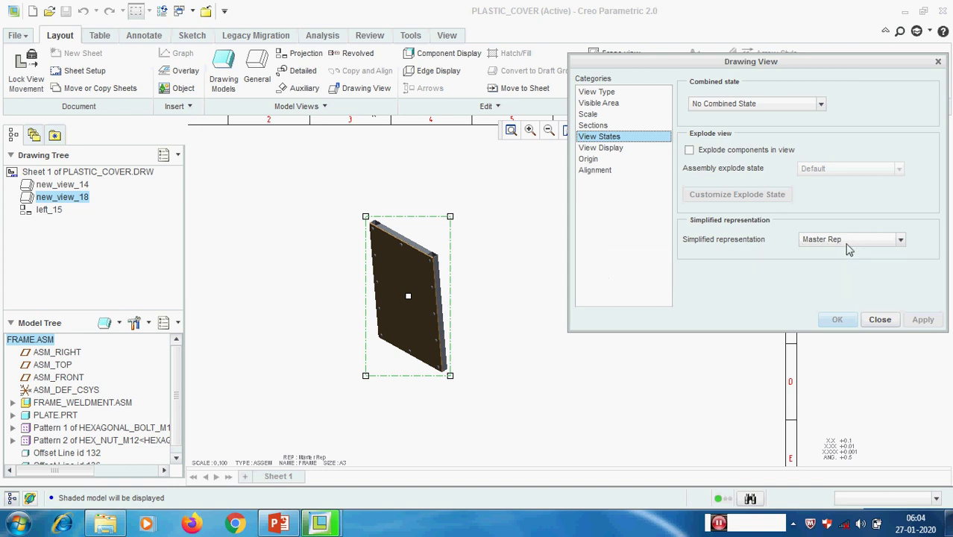
right_click(30, 345)
click(57, 352)
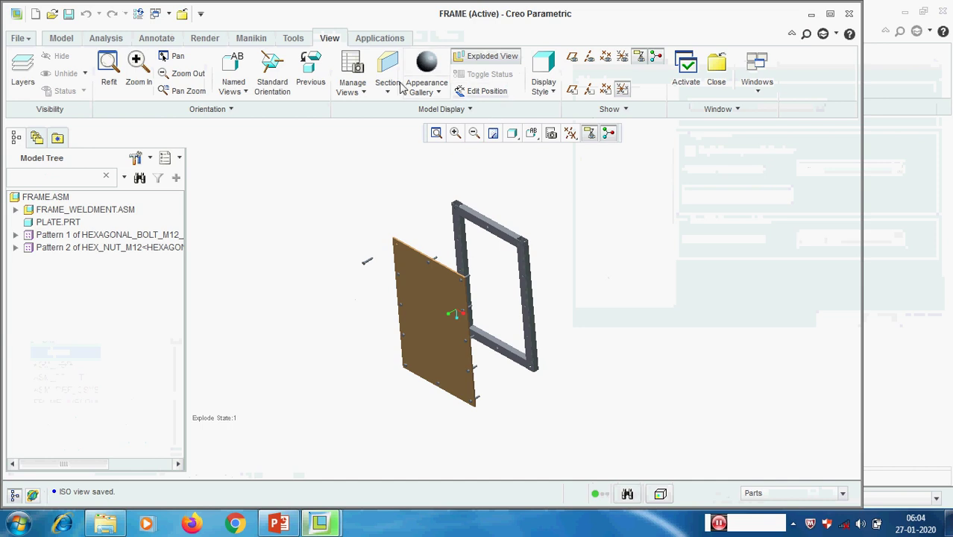
In View Manager, collapse the explosion and activate Simp Rep 1 showing only the plate.
click(352, 69)
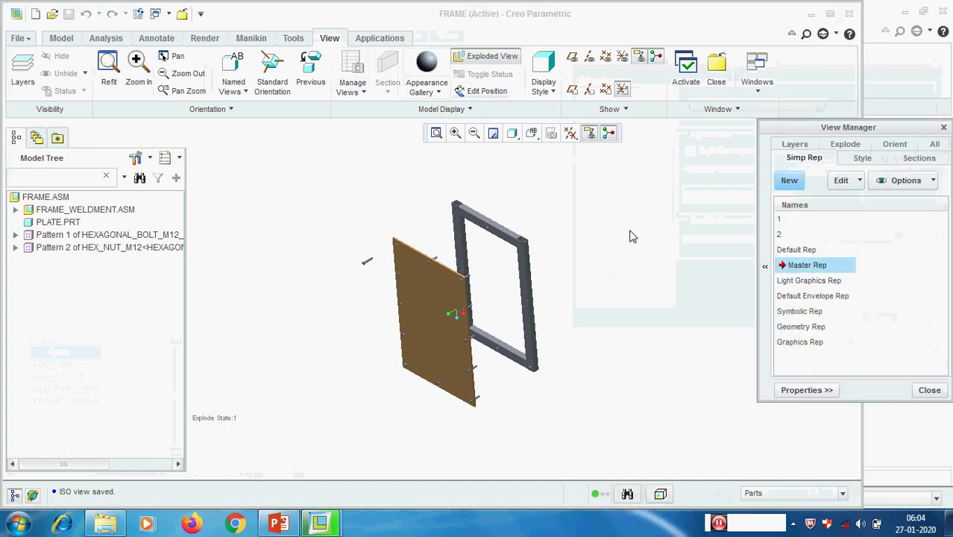
click(485, 57)
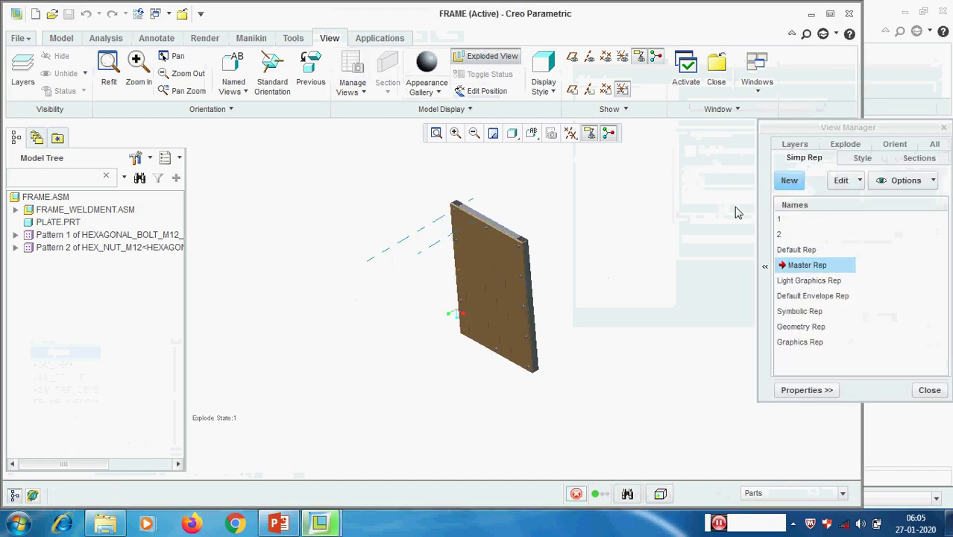
click(789, 219)
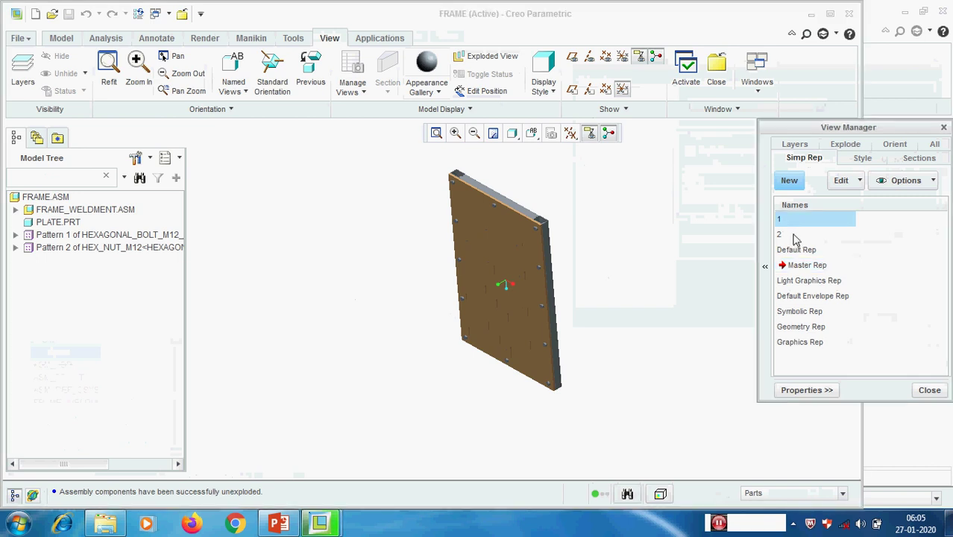
click(797, 235)
double_click(783, 219)
mouse_move(597, 227)
middle_down()
mouse_move(564, 226)
mouse_move(577, 214)
mouse_move(498, 228)
mouse_move(596, 218)
middle_up()
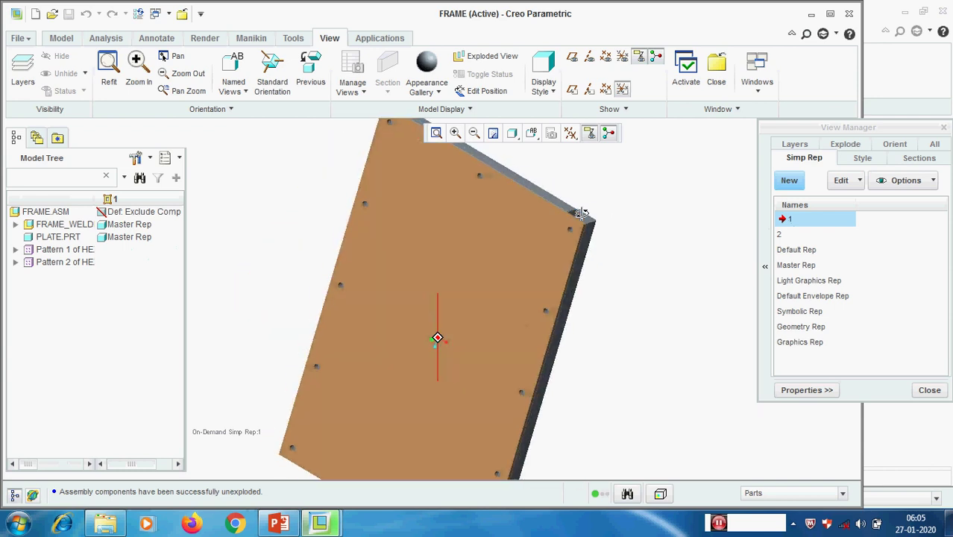
Activate Simp Rep 2 showing only the frame, then close View Manager and FRAME.
double_click(788, 236)
middle_drag(617, 268, 606, 269)
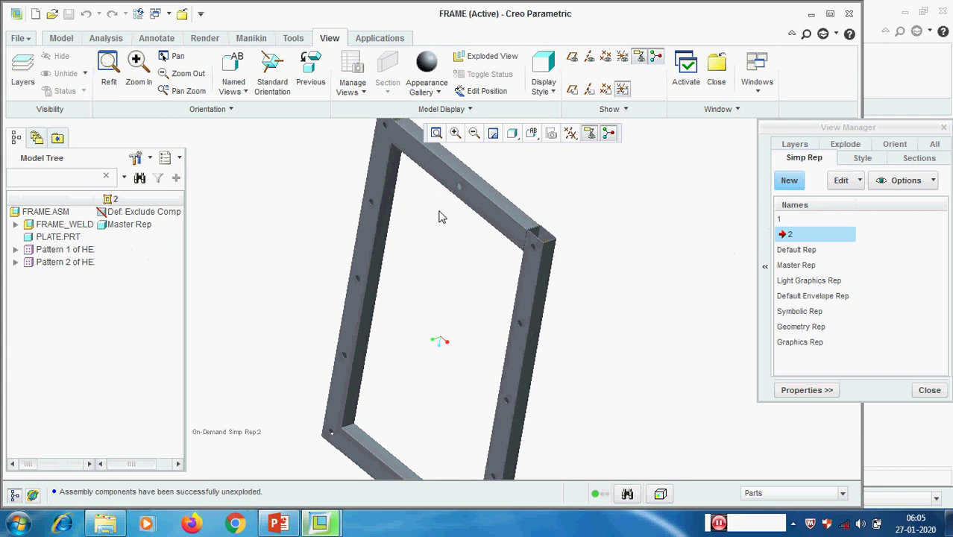
mouse_move(475, 251)
middle_down()
mouse_move(476, 235)
mouse_move(397, 254)
mouse_move(474, 248)
mouse_move(476, 262)
middle_up()
click(929, 390)
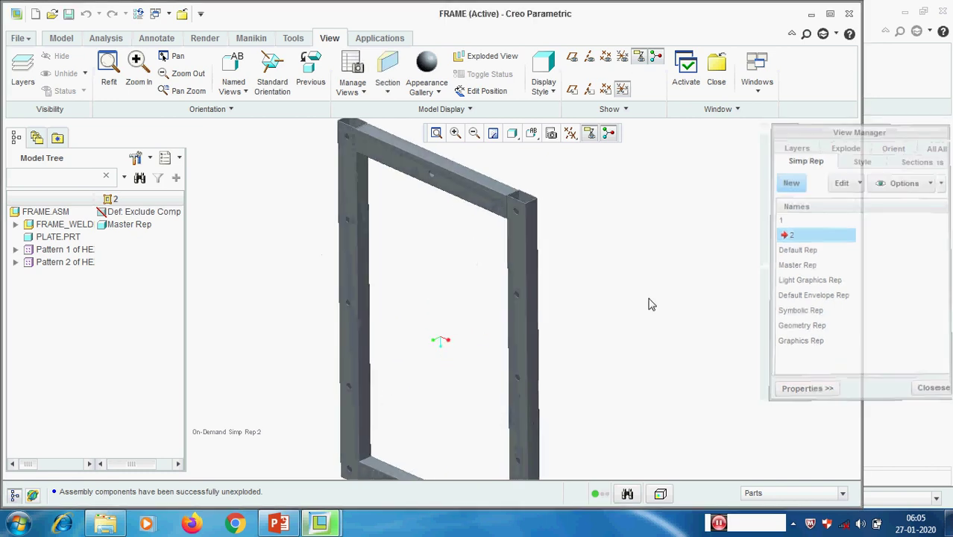
click(716, 84)
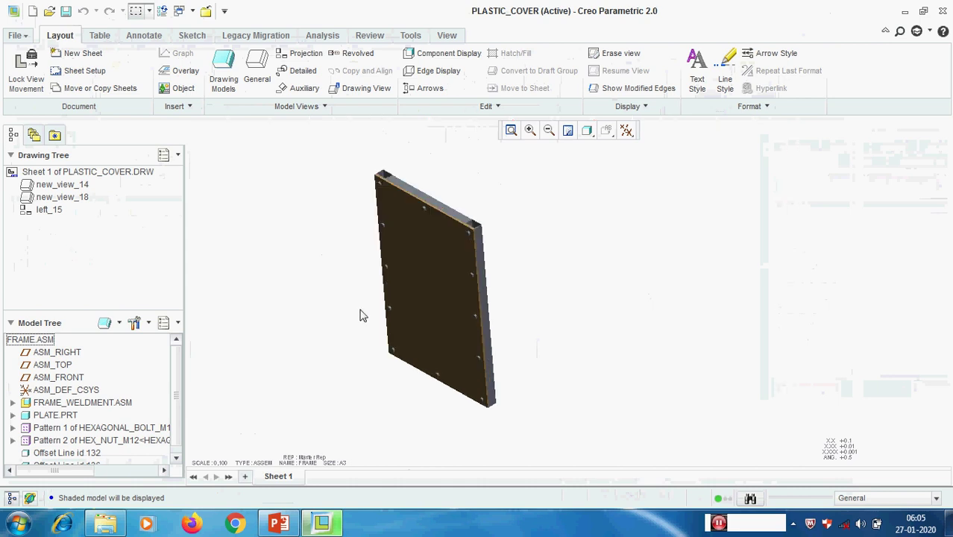
Apply simplified representation 1 to the FRAME view new_view_18 as a trial.
double_click(429, 267)
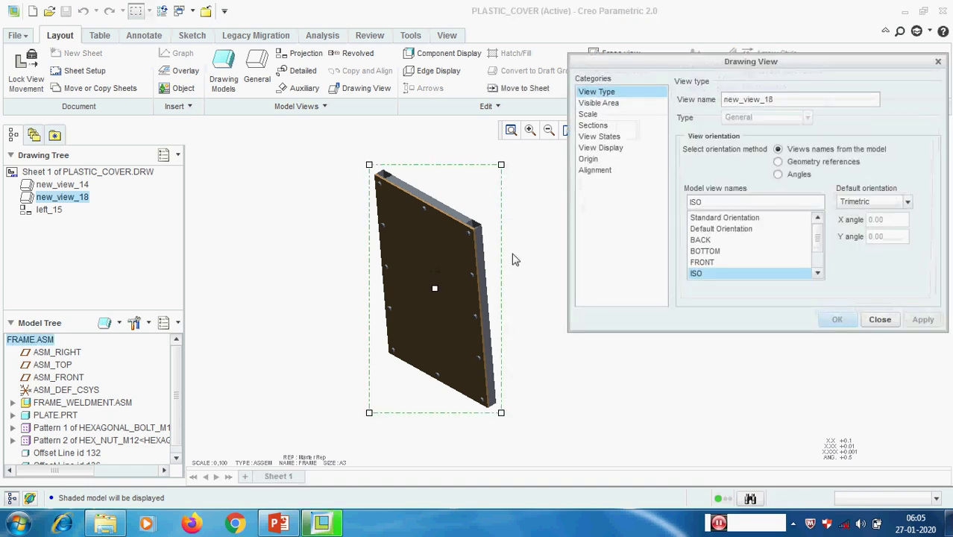
click(604, 137)
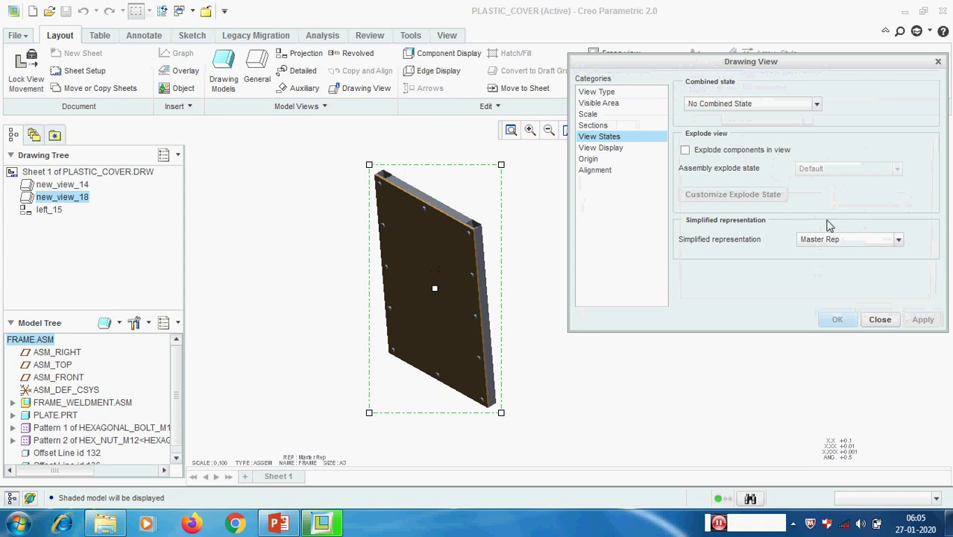
click(899, 239)
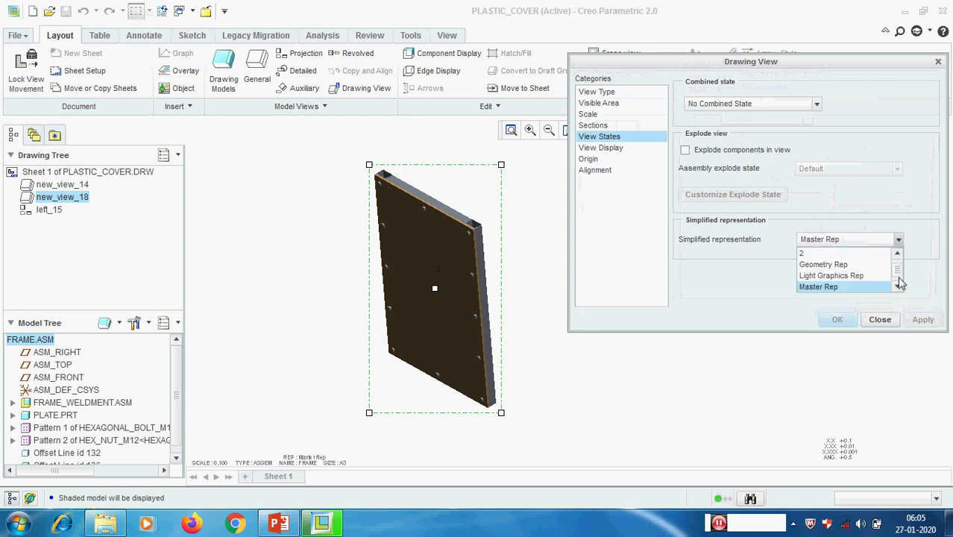
scroll(823, 255, up, 1)
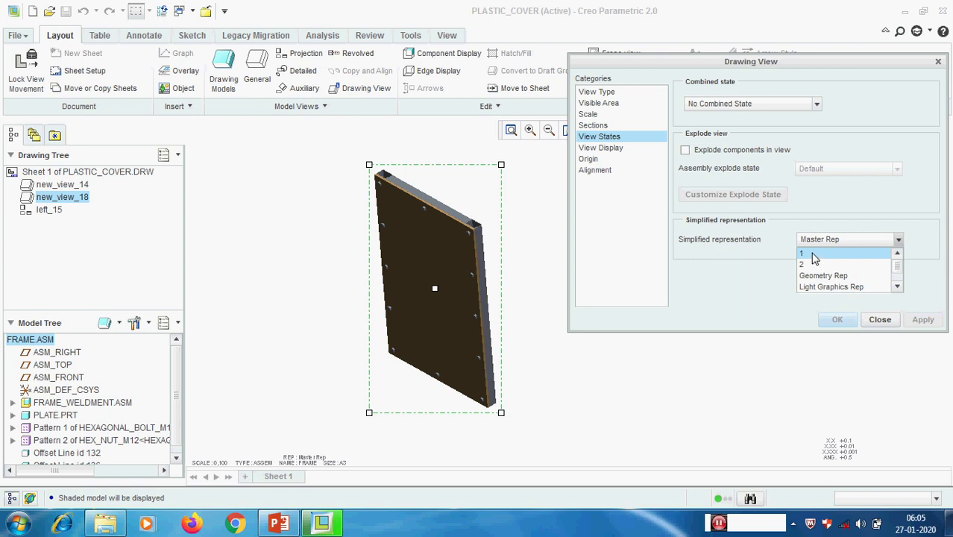
click(814, 255)
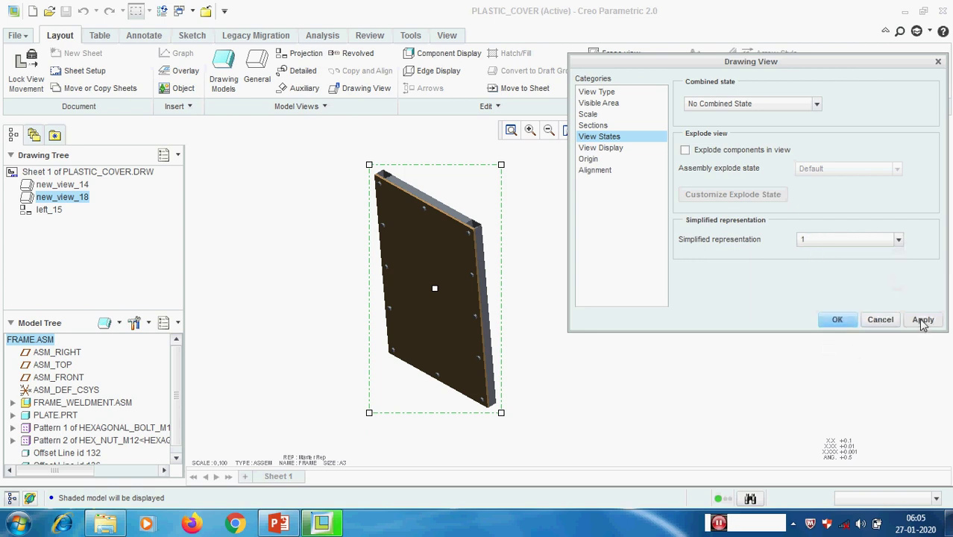
click(923, 320)
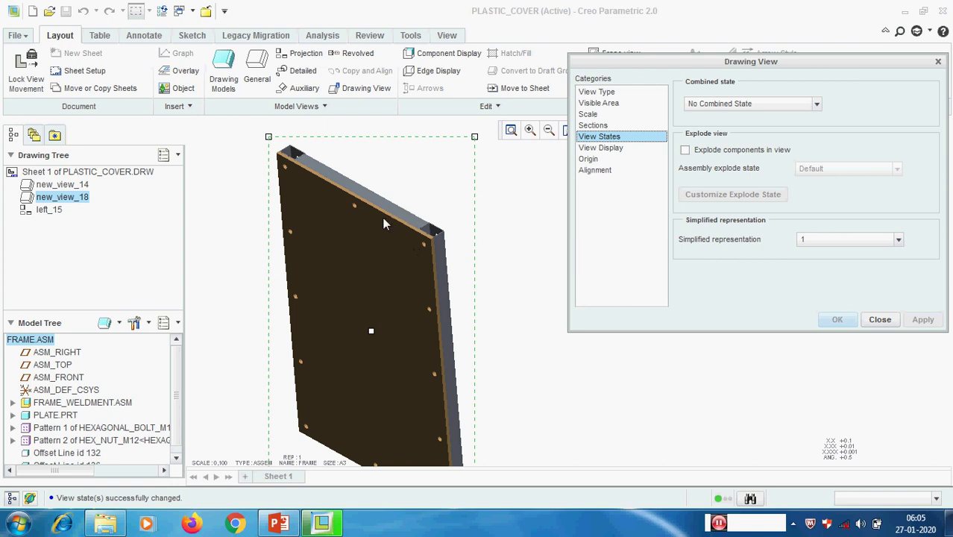
Switch new_view_18 to simplified representation 2 so only the frame shows.
click(899, 240)
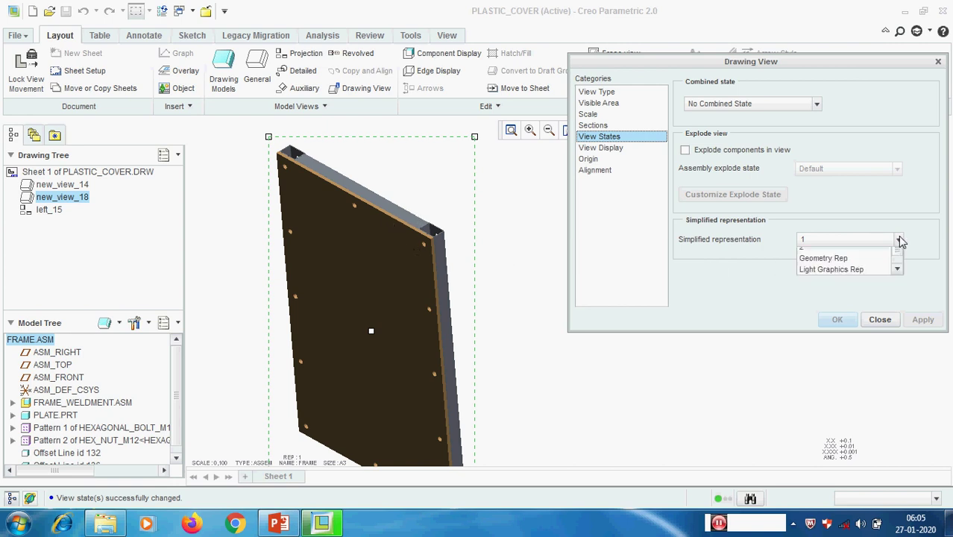
click(828, 263)
click(919, 319)
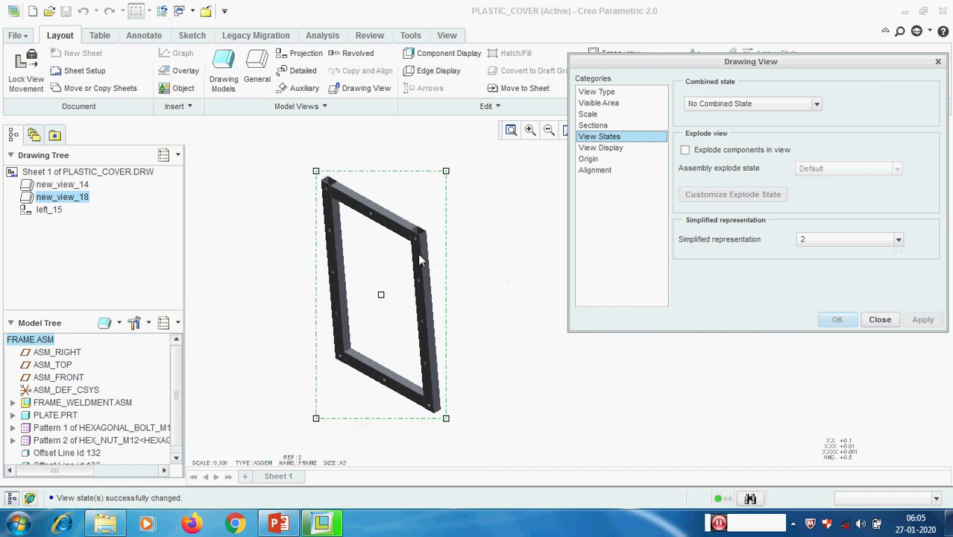
scroll(419, 255, up, 2)
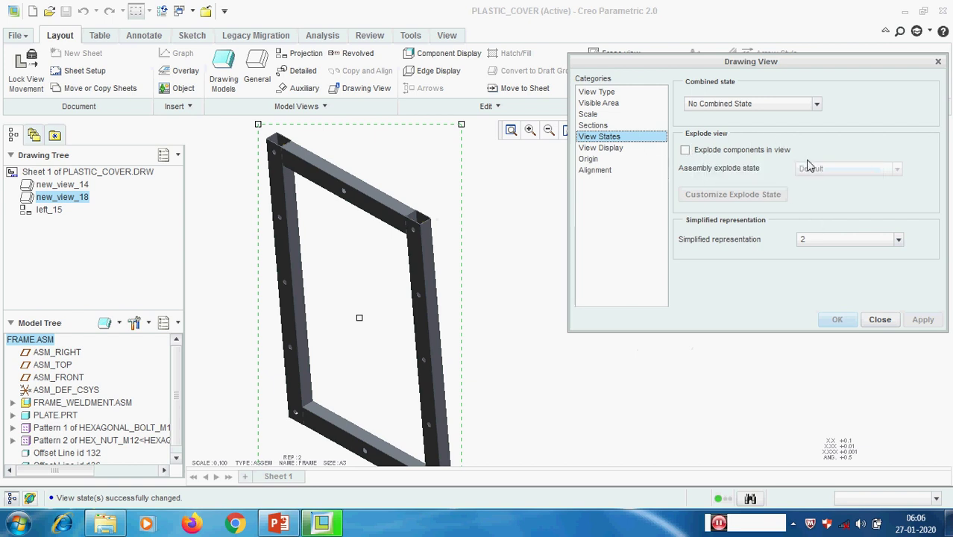
click(882, 319)
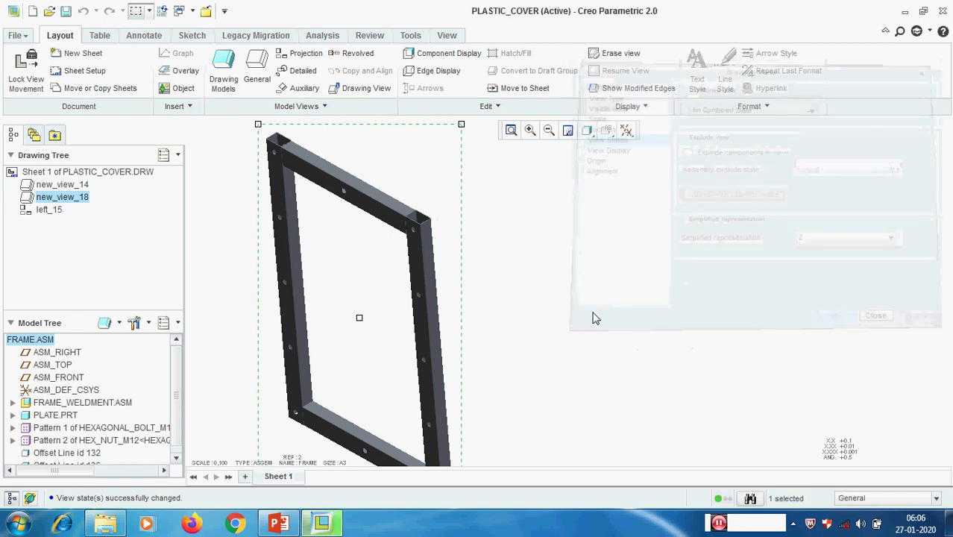
Delete the FRAME iso view new_view_18.
click(453, 316)
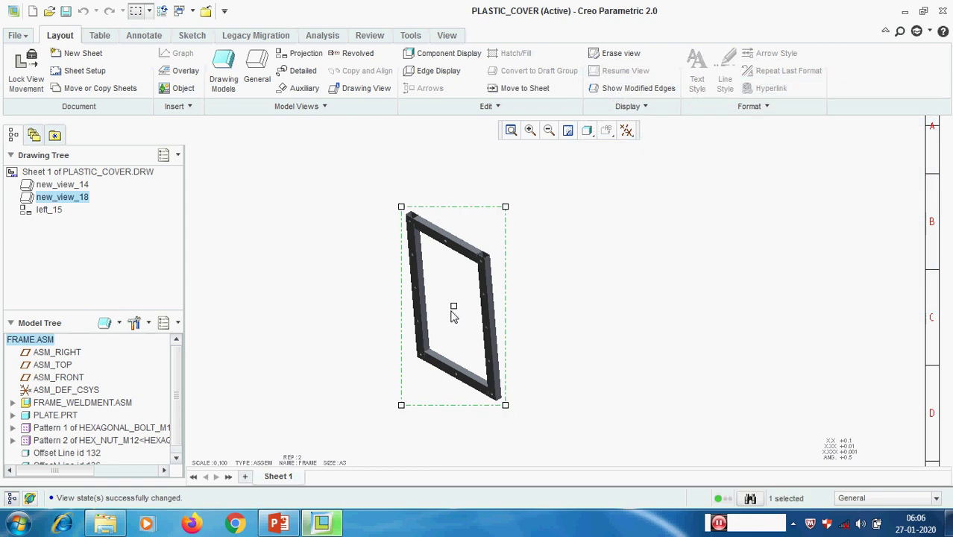
key(Delete)
scroll(478, 332, up, 5)
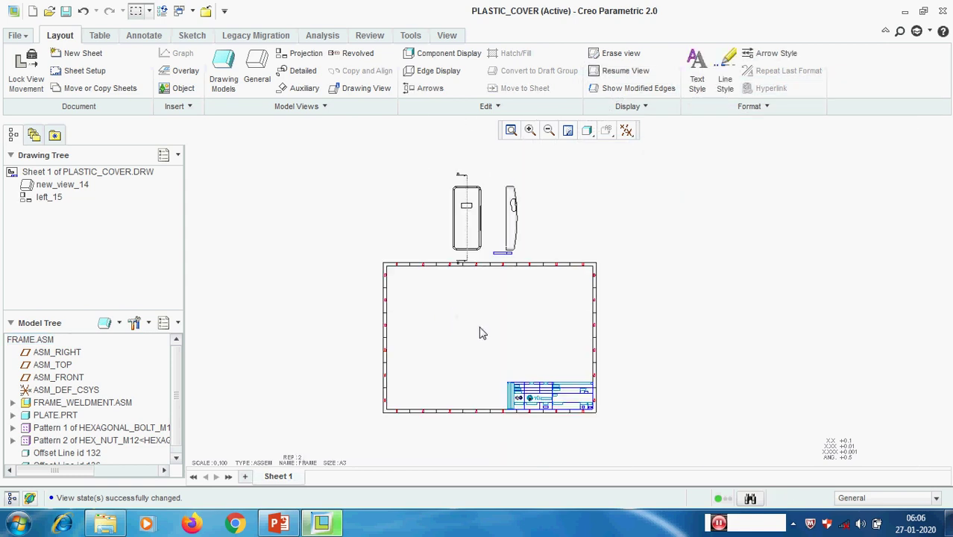
Drag front view new_view_14 down inside the sheet border, then open section view left_15's properties.
click(472, 226)
drag(463, 213, 458, 312)
click(621, 349)
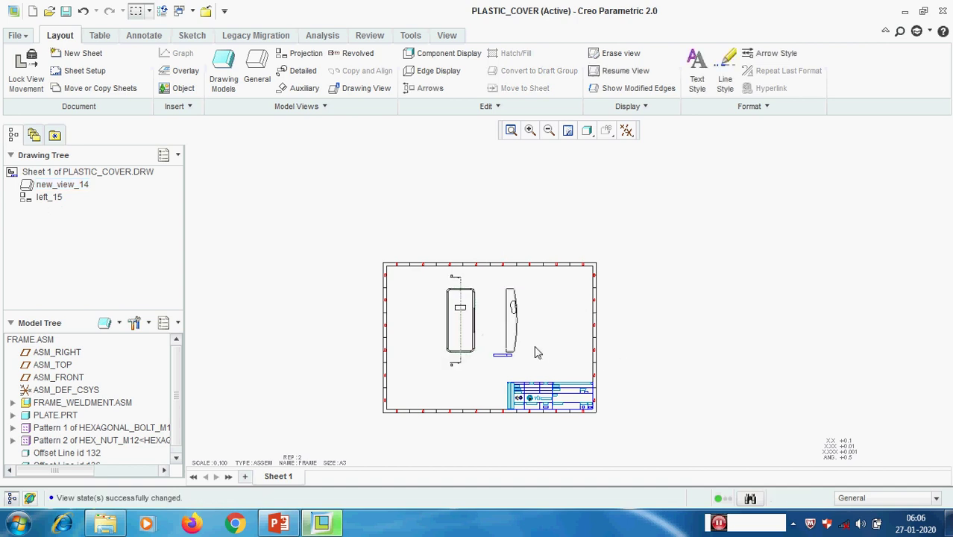
scroll(536, 345, down, 4)
scroll(535, 343, down, 3)
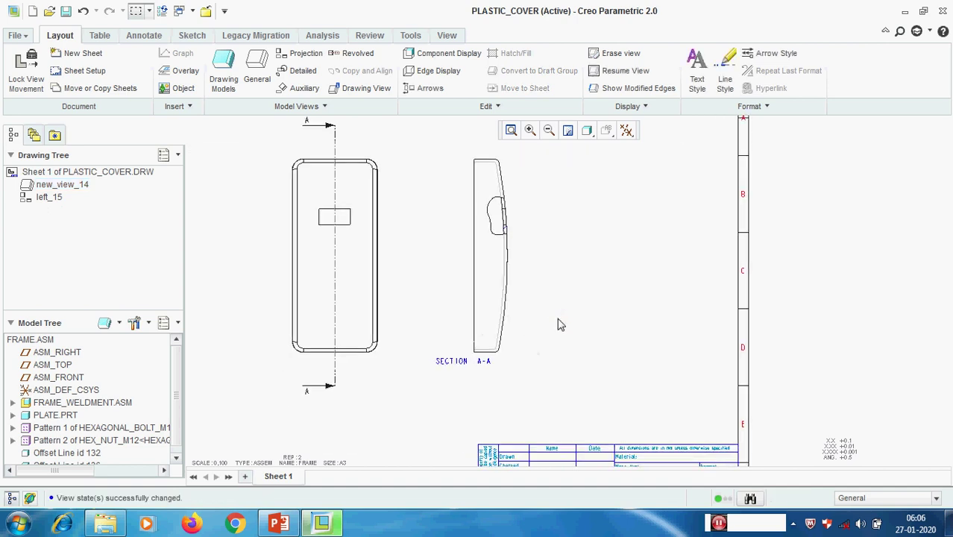
double_click(493, 282)
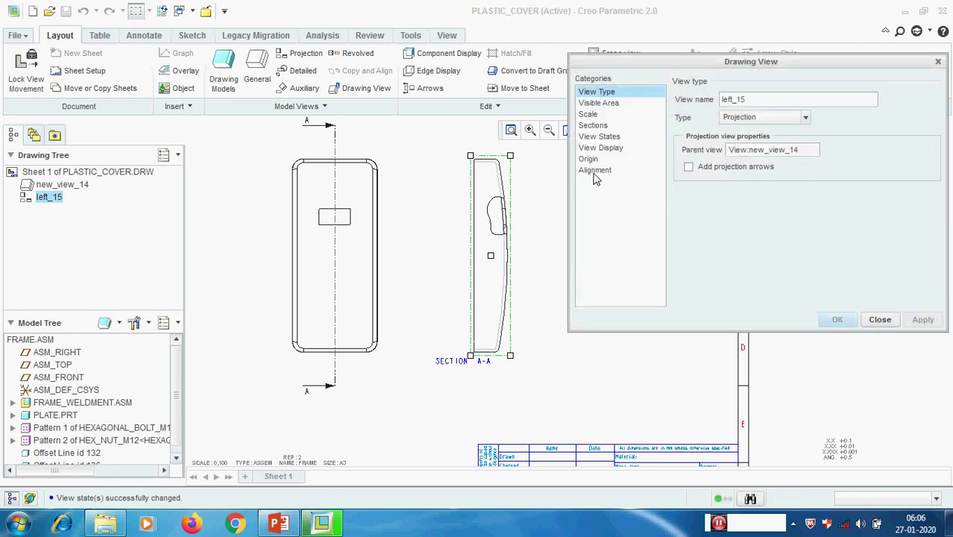
Unalign section view A-A from the front view and drag it freely into a new position.
click(880, 319)
scroll(496, 252, up, 2)
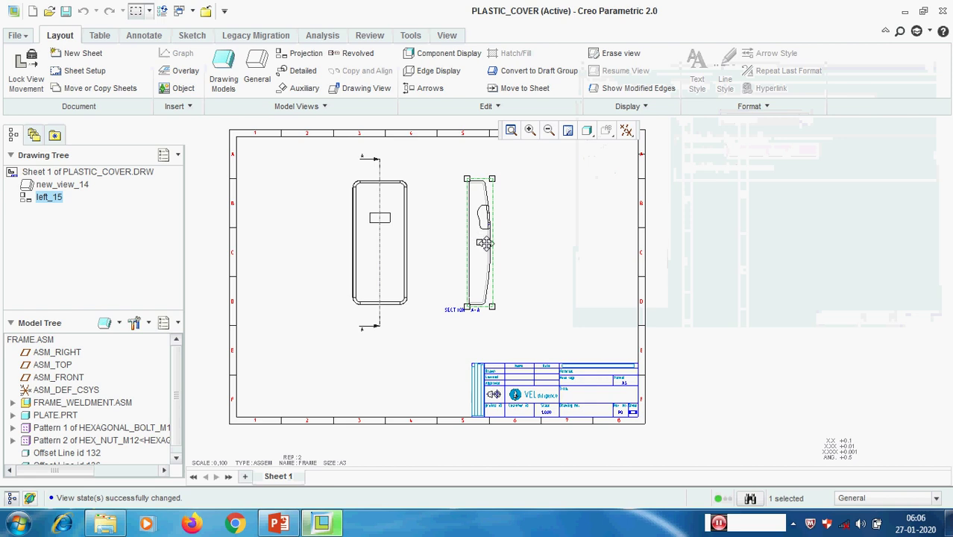
click(556, 272)
middle_drag(475, 222, 477, 225)
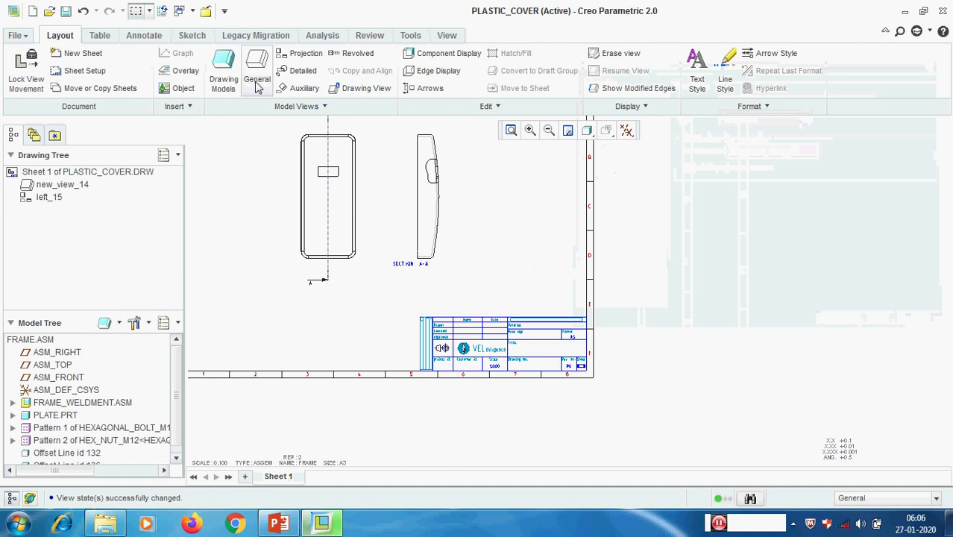
double_click(430, 216)
click(594, 170)
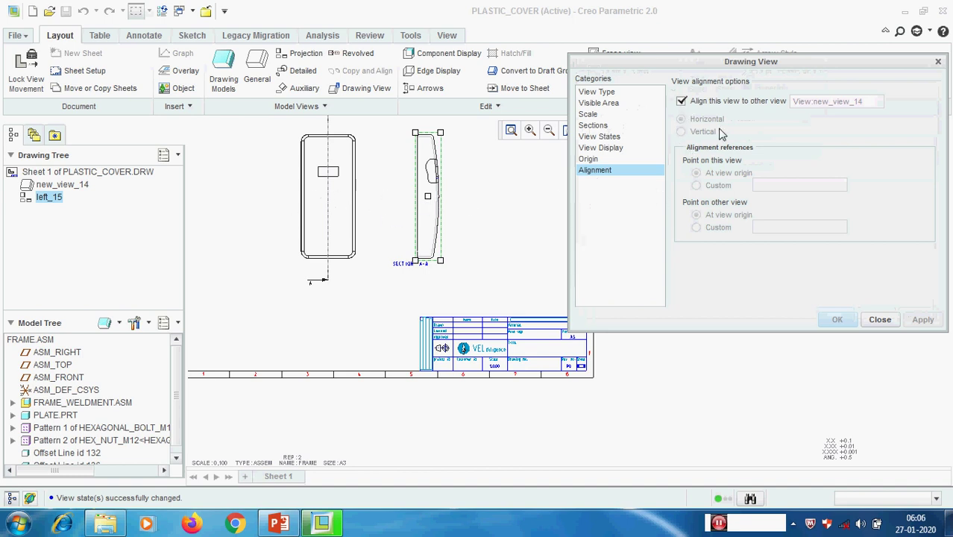
click(683, 101)
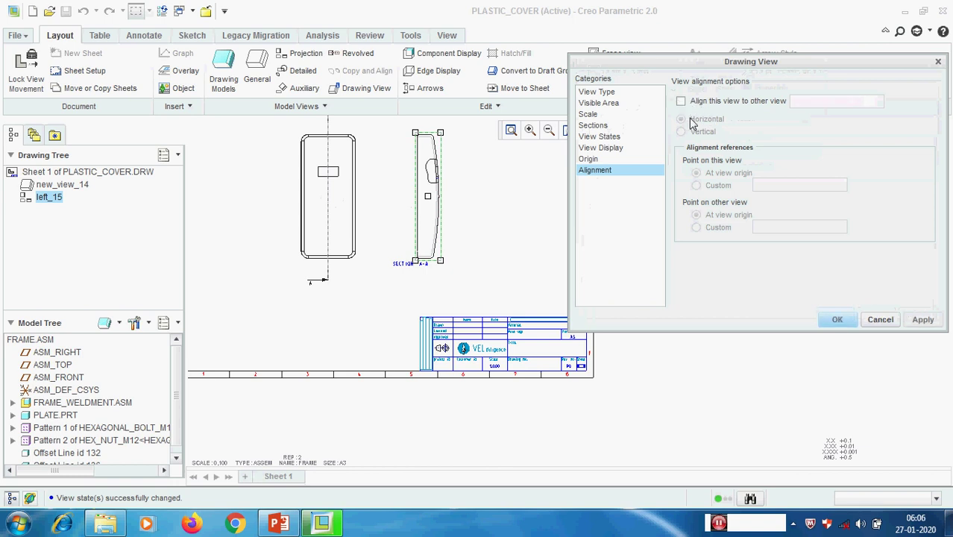
click(835, 321)
drag(424, 210, 413, 321)
drag(413, 284, 472, 260)
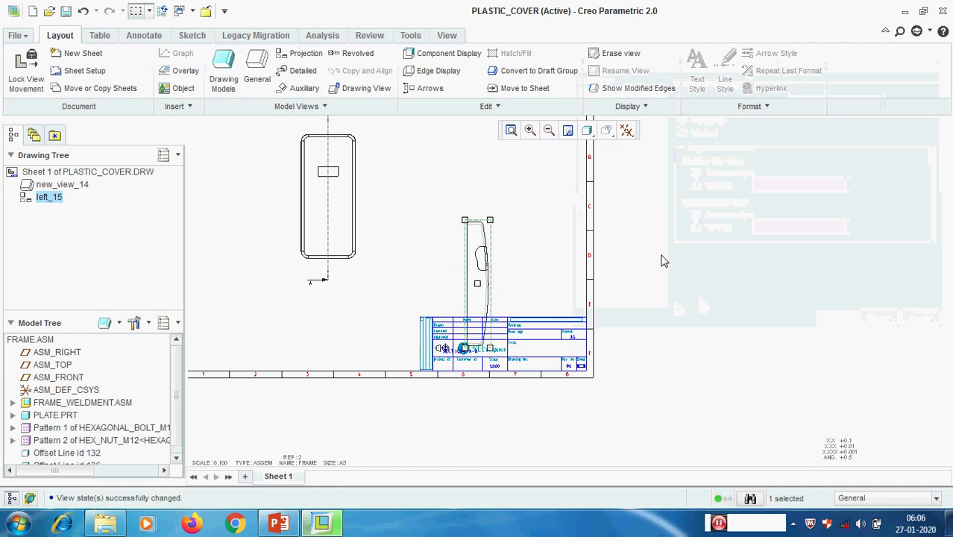
Re-enable 'Align this view to other view' so A-A sits level with new_view_14.
double_click(481, 269)
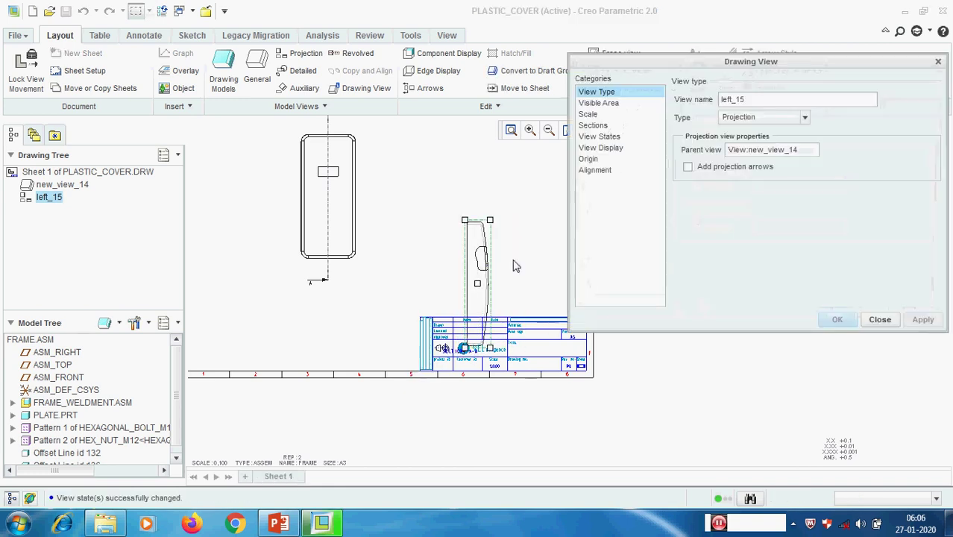
click(589, 170)
click(695, 103)
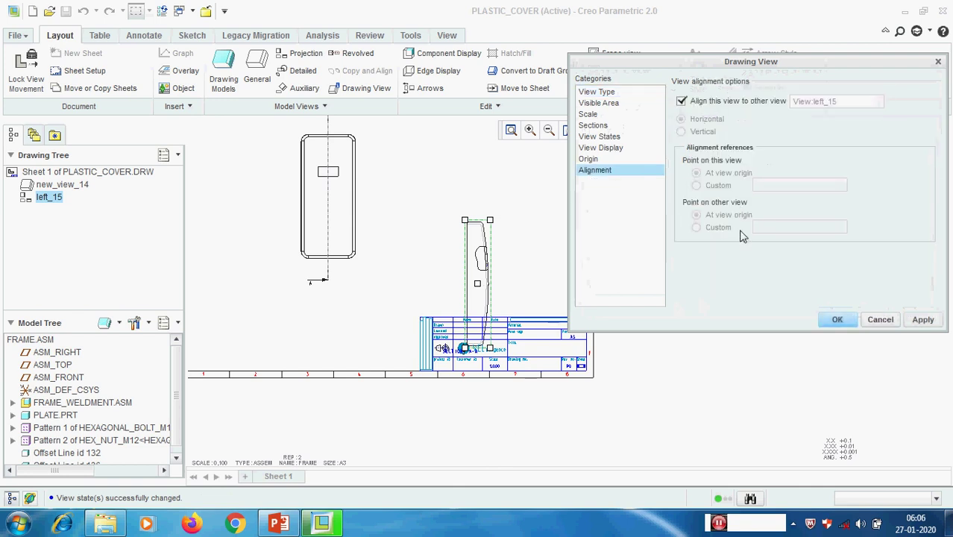
click(922, 320)
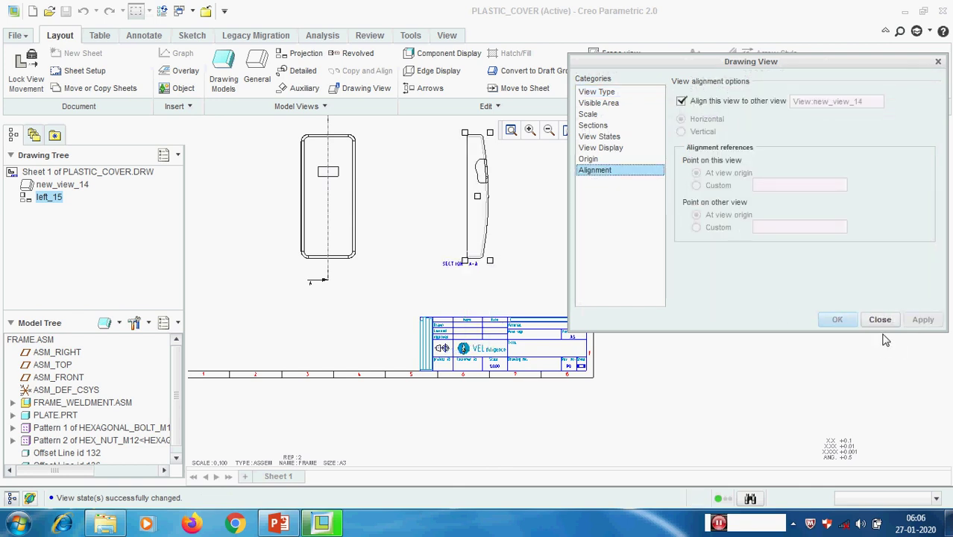
click(880, 320)
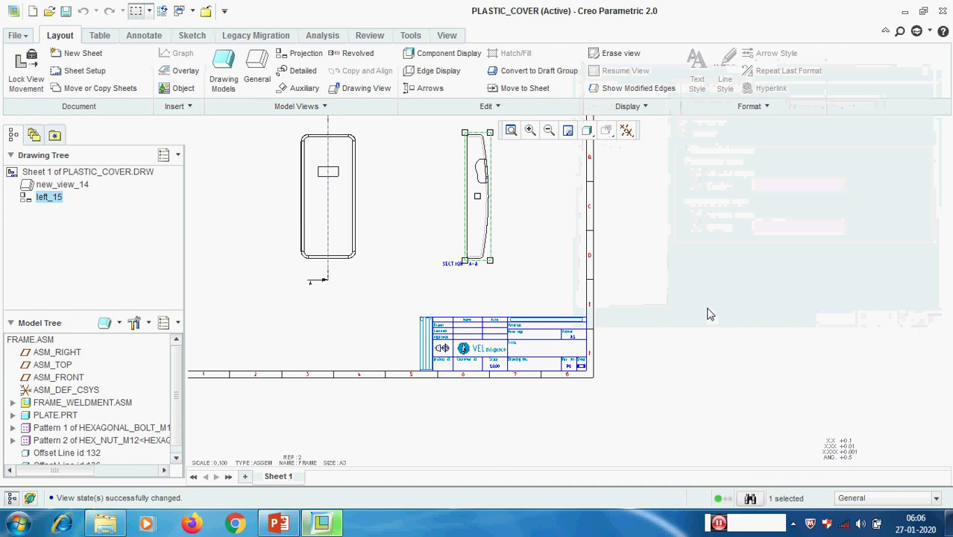
click(710, 314)
Check the PowerPoint lesson slide, then return to the drawing.
scroll(432, 233, up, 3)
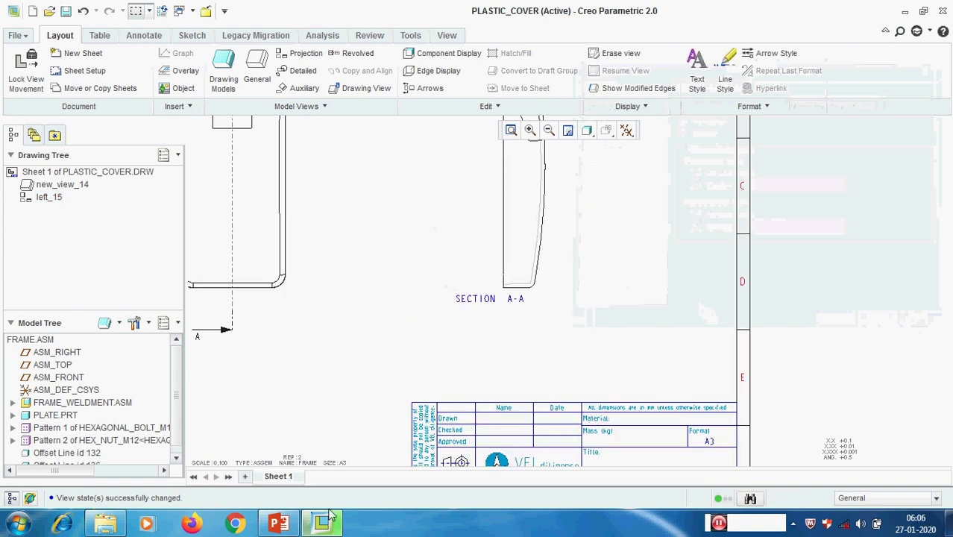
click(277, 524)
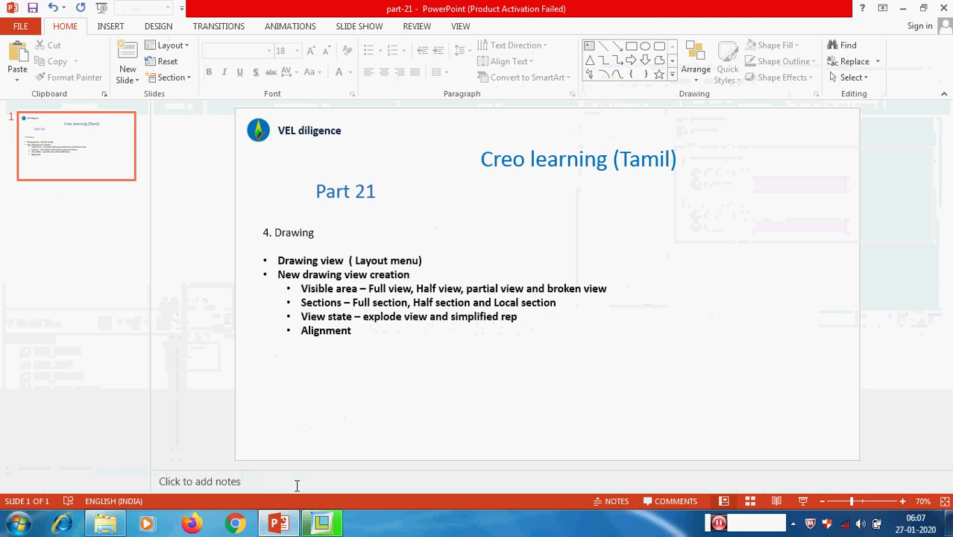
click(279, 525)
scroll(585, 309, down, 3)
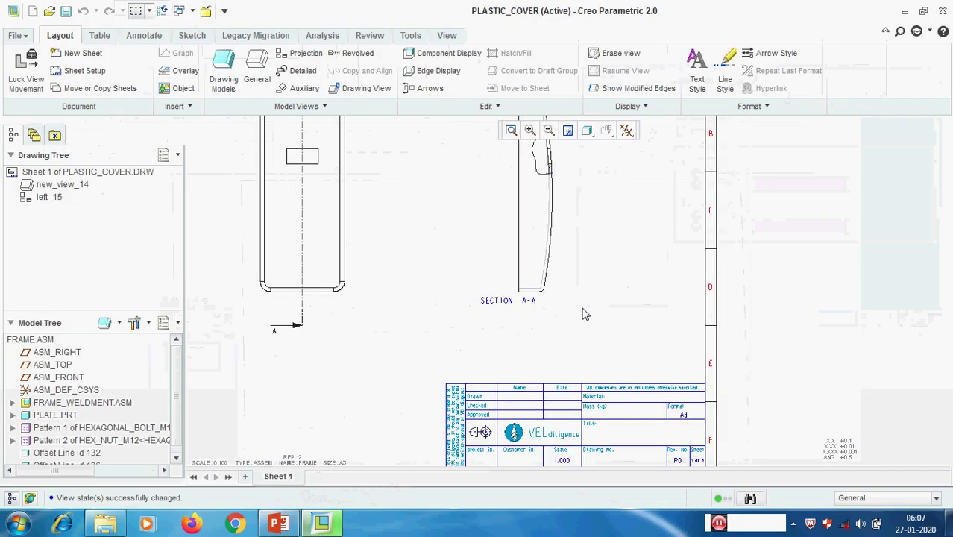
middle_drag(568, 291, 541, 292)
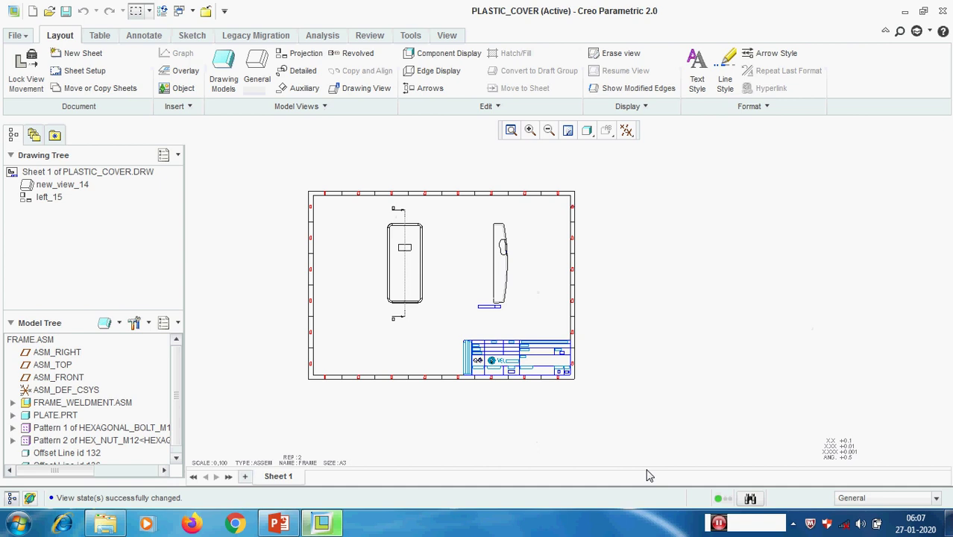
click(735, 525)
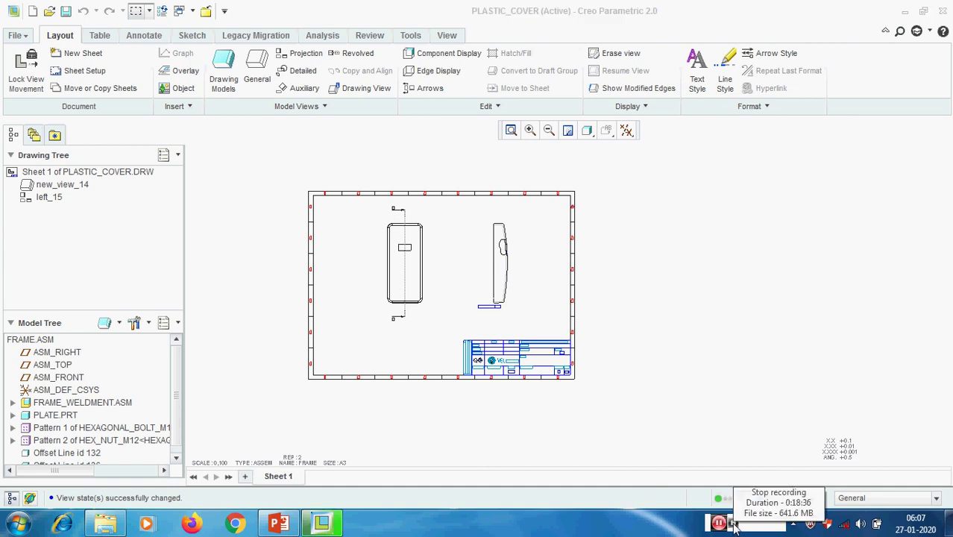